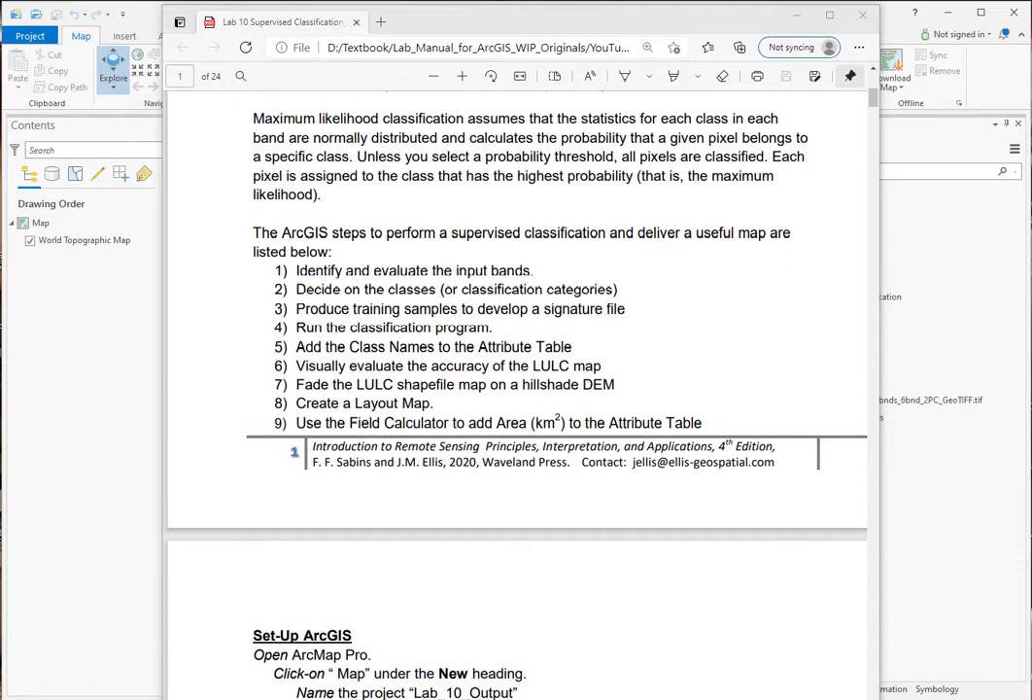
Switch to ArcGIS Pro and add Martinez_Landsat8_8bnds_6bnd_2PC_GeoTIFF.tif from the Lab_10_Data folder to the map
{"action": "key", "text": "alt+Tab"}
{"action": "left_click", "coordinate": [789, 399]}
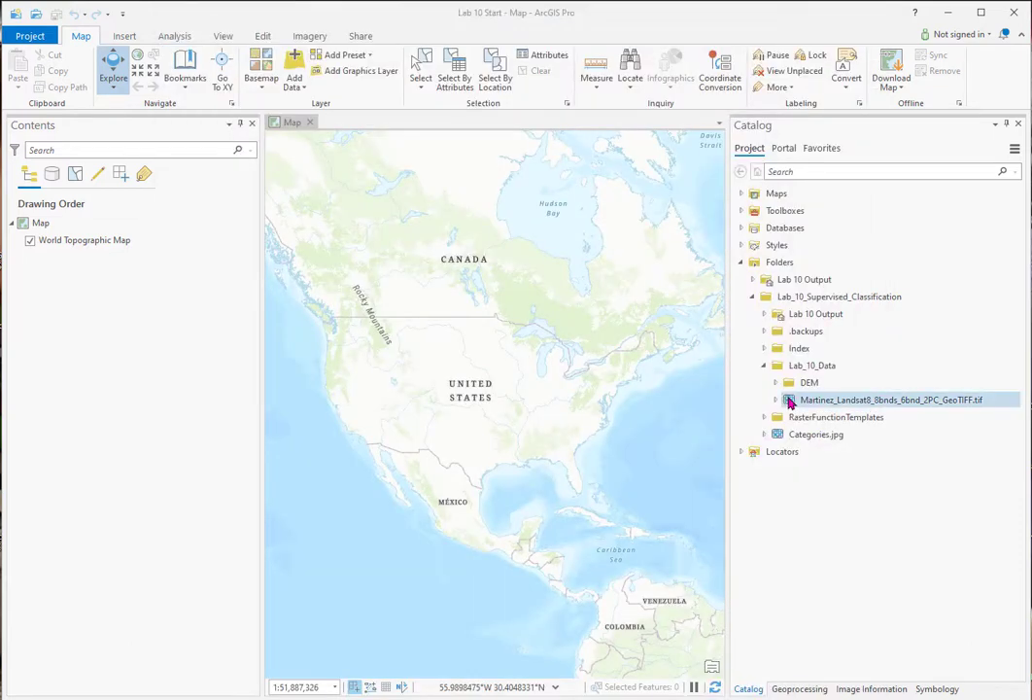
{"action": "left_click_drag", "start_coordinate": [789, 399], "coordinate": [119, 245]}
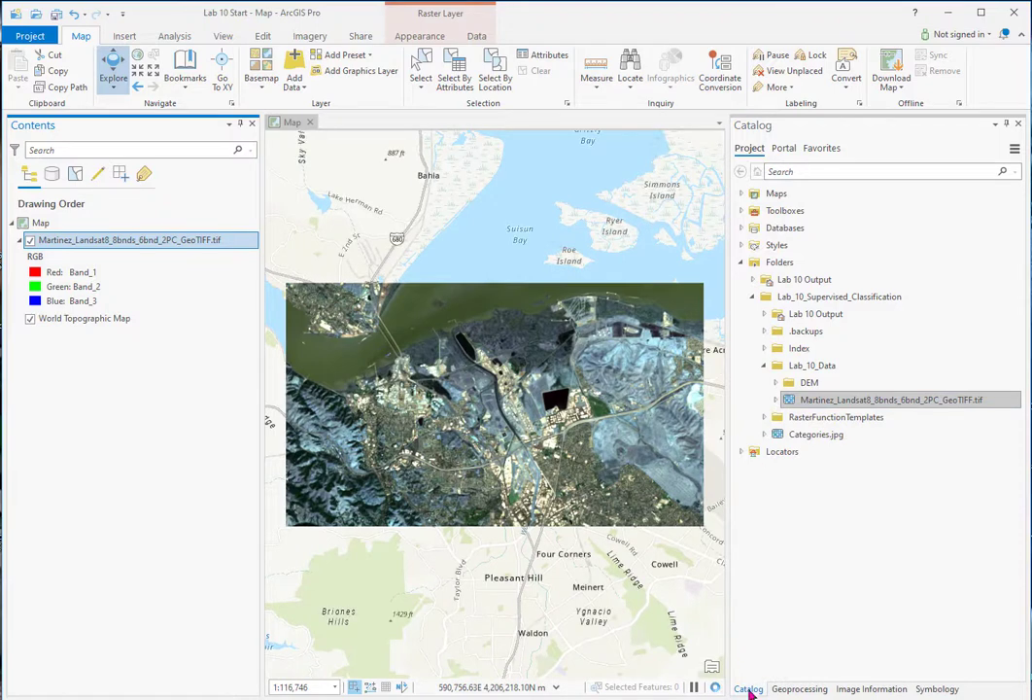
Display the Martinez raster with Band_3 as red and Band_1 as blue, using a Percent Clip stretch
{"action": "left_click", "coordinate": [923, 688]}
{"action": "left_click", "coordinate": [978, 217]}
{"action": "left_click", "coordinate": [894, 271]}
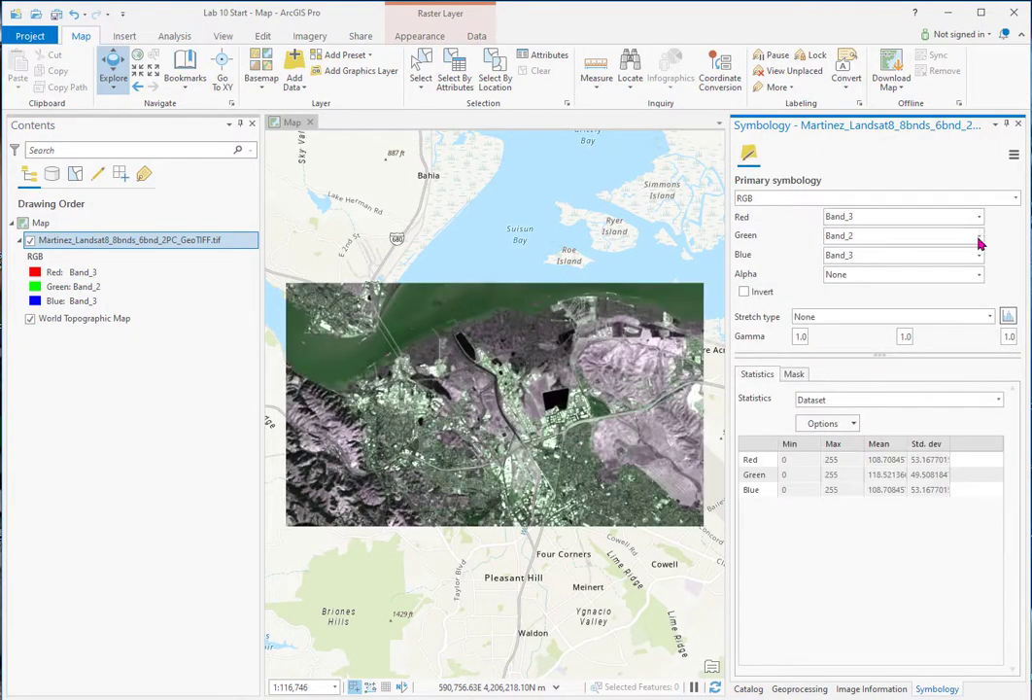
{"action": "left_click", "coordinate": [979, 256]}
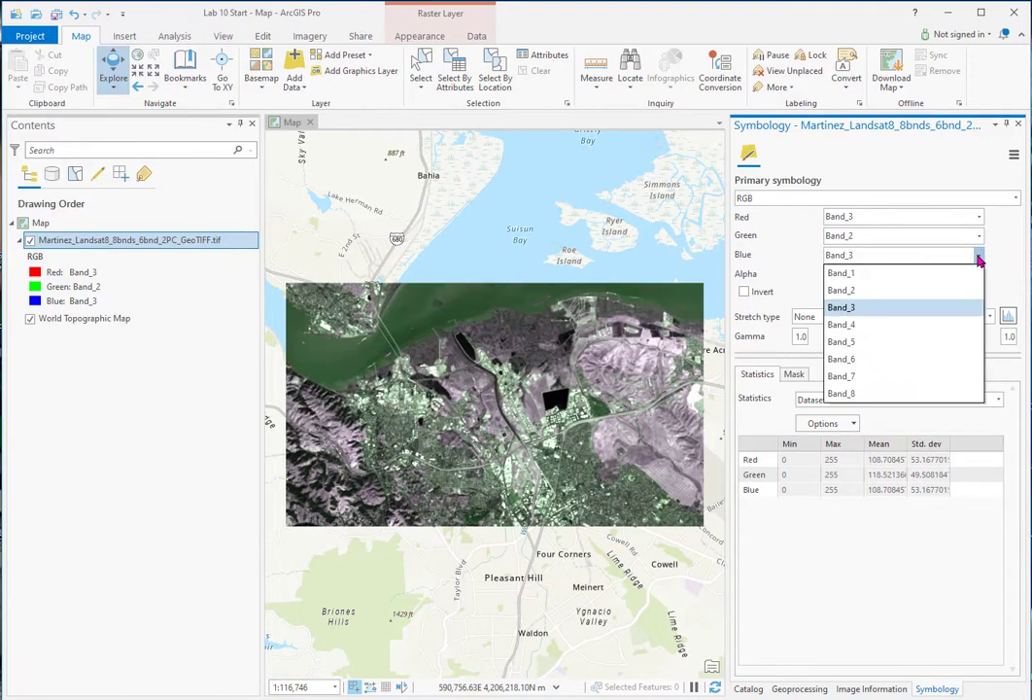
{"action": "left_click", "coordinate": [849, 275]}
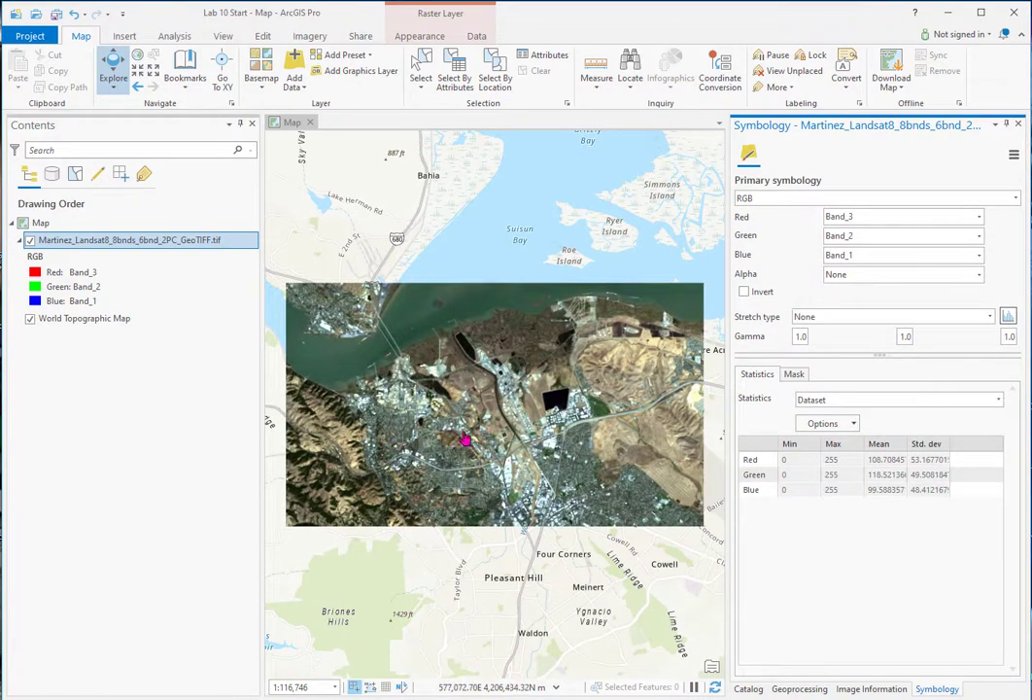
{"action": "left_click", "coordinate": [989, 318]}
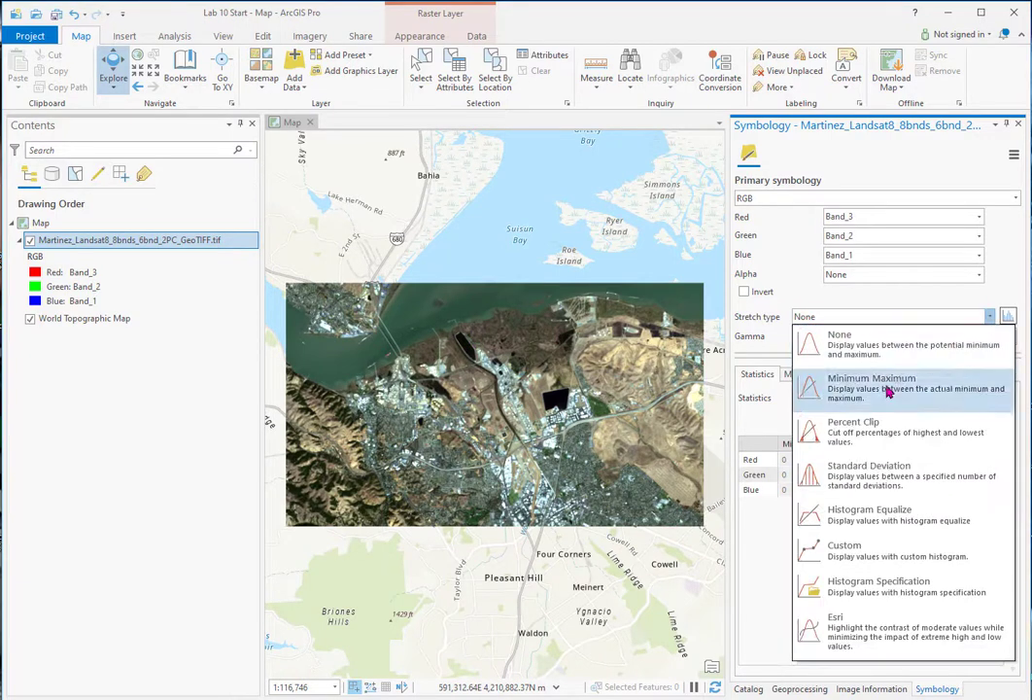
{"action": "left_click", "coordinate": [868, 429]}
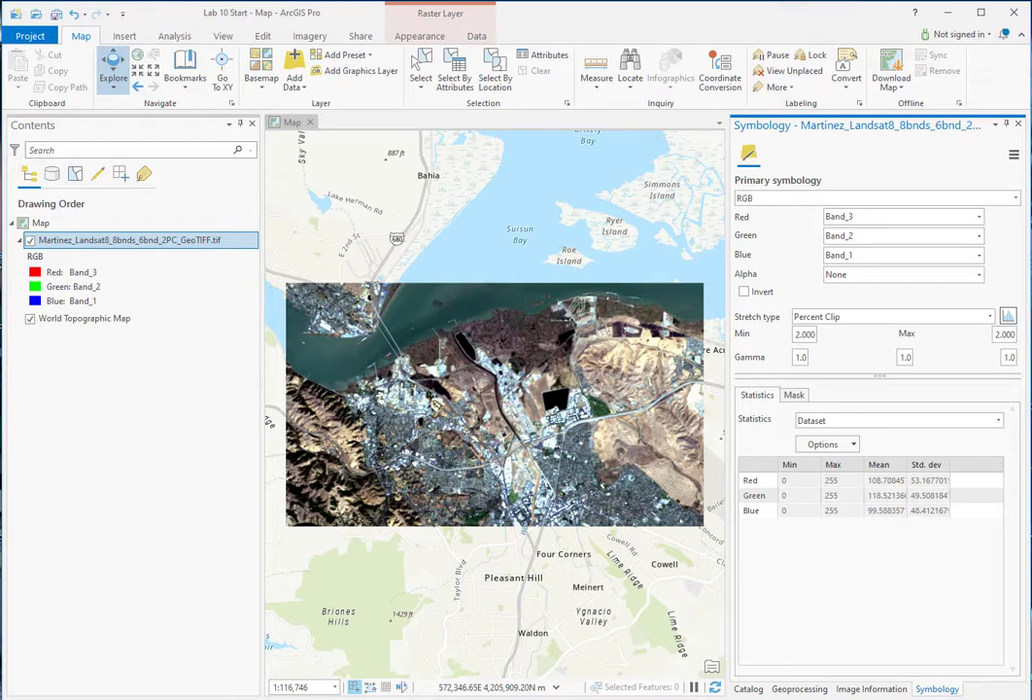
Calculate statistics for the Martinez Landsat raster in the Lab_10_Data folder with the default skip factors
{"action": "left_click", "coordinate": [748, 688]}
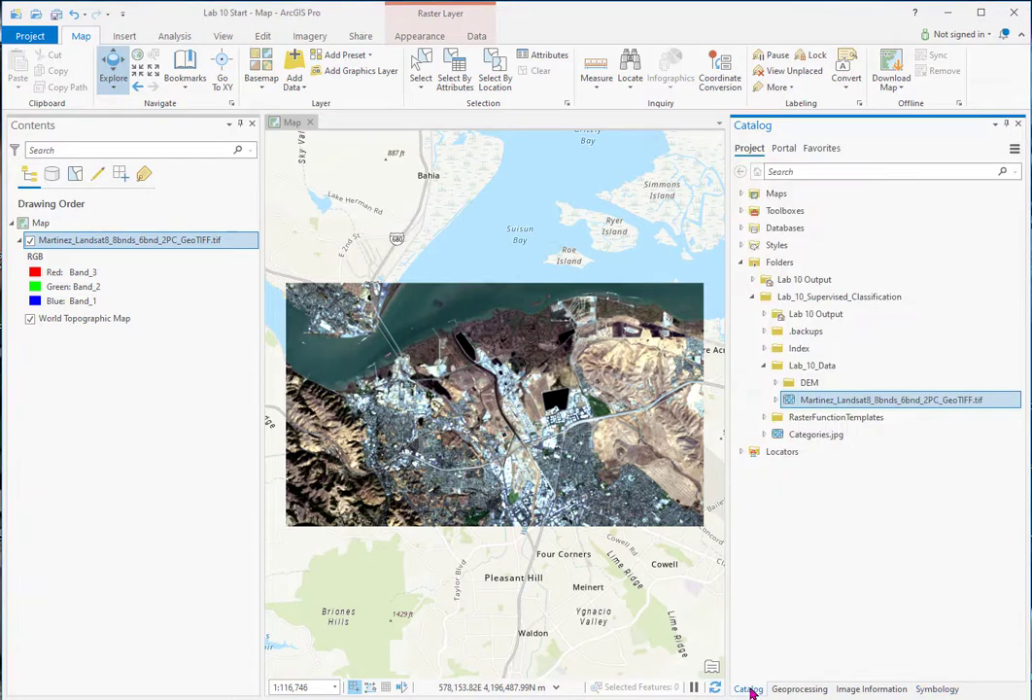
{"action": "right_click", "coordinate": [804, 400]}
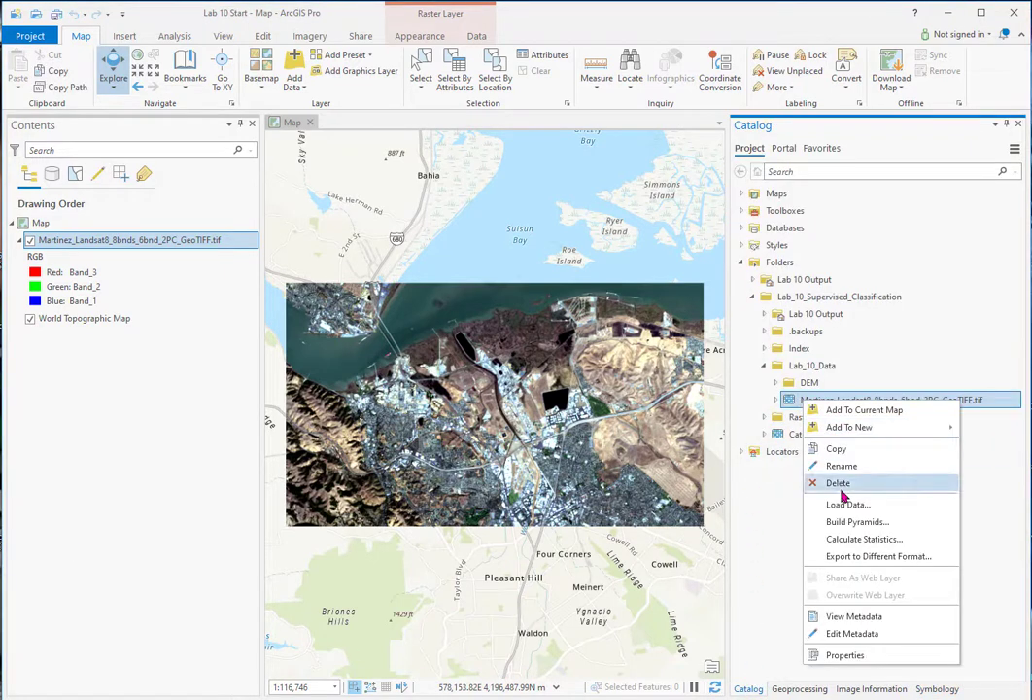
{"action": "left_click", "coordinate": [857, 541]}
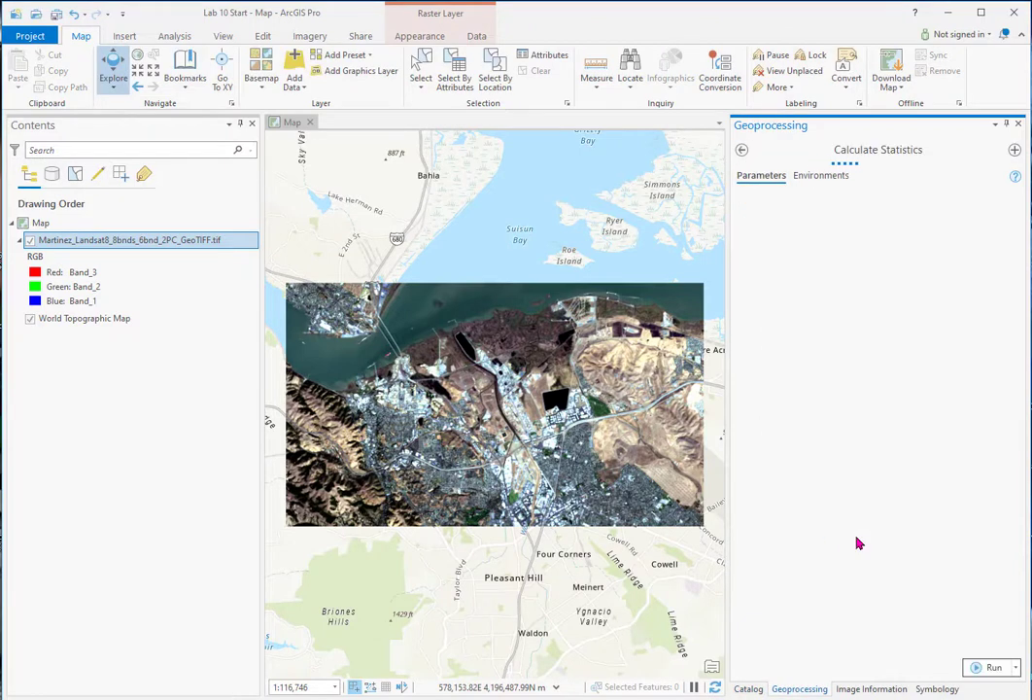
{"action": "left_click", "coordinate": [990, 667]}
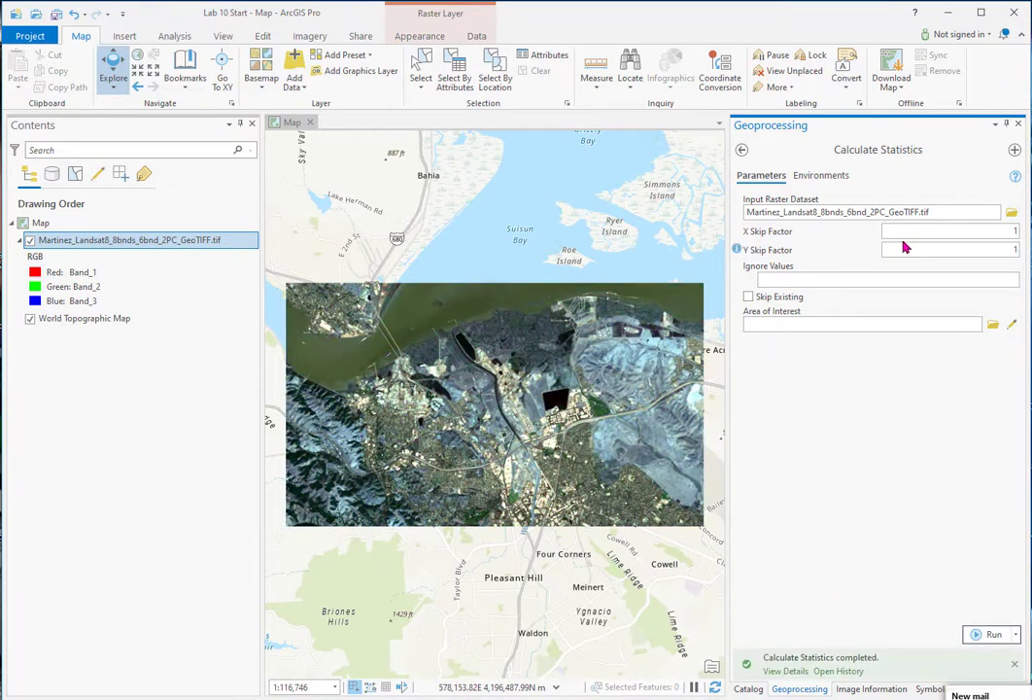
Set the raster's RGB composite to Band_3 for red and Band_1 for blue, with stretch type Percent Clip
{"action": "left_click", "coordinate": [928, 689]}
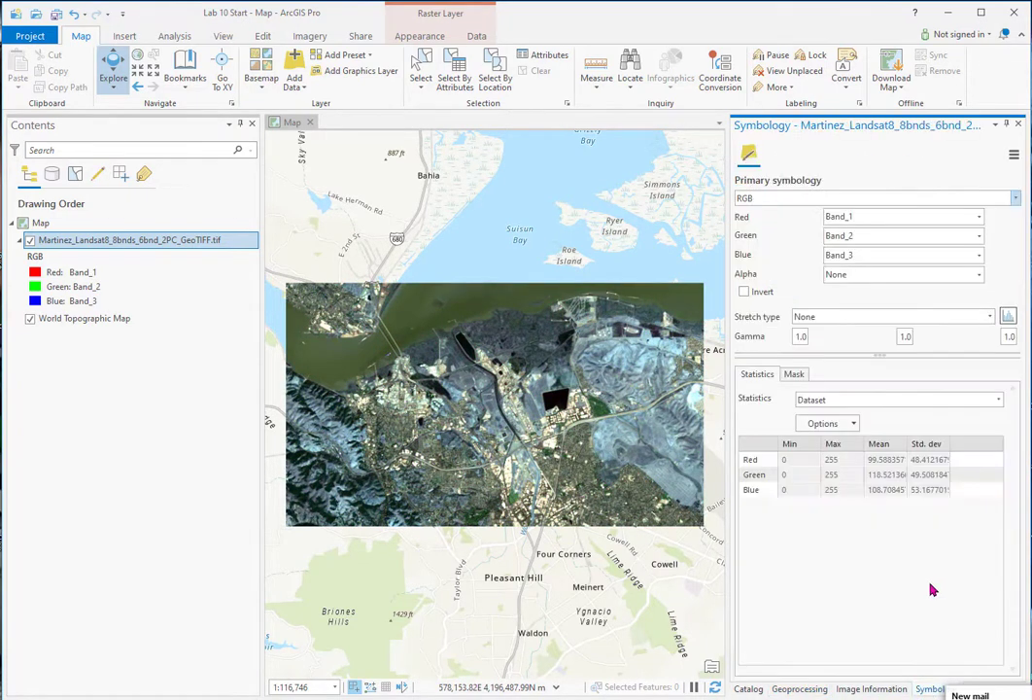
{"action": "left_click", "coordinate": [980, 222]}
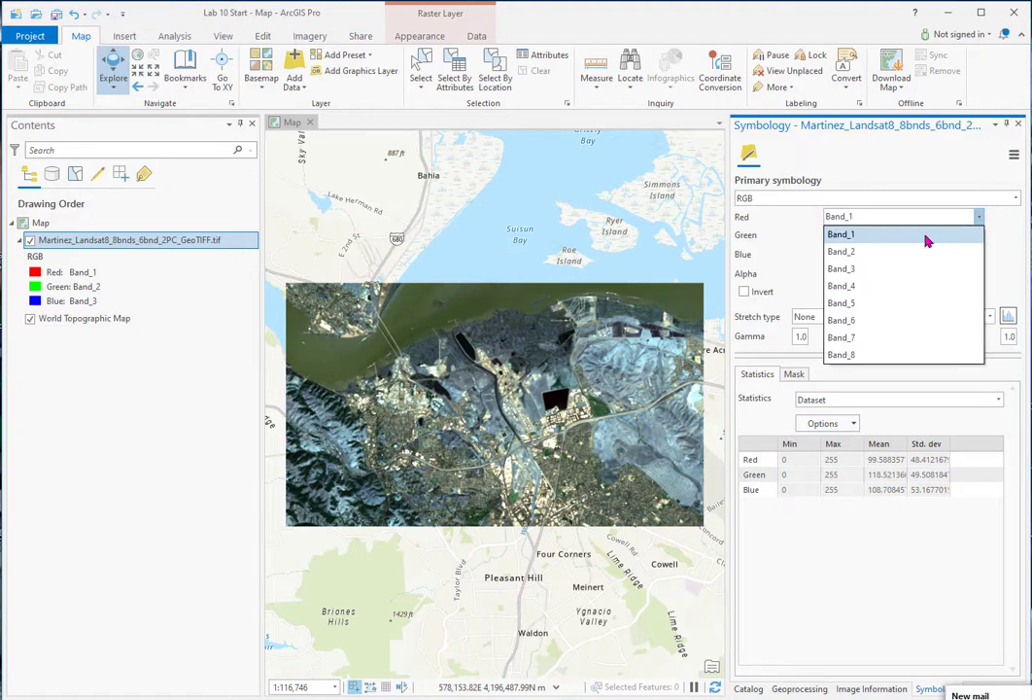
{"action": "left_click", "coordinate": [875, 269]}
{"action": "left_click", "coordinate": [977, 257]}
{"action": "left_click", "coordinate": [833, 270]}
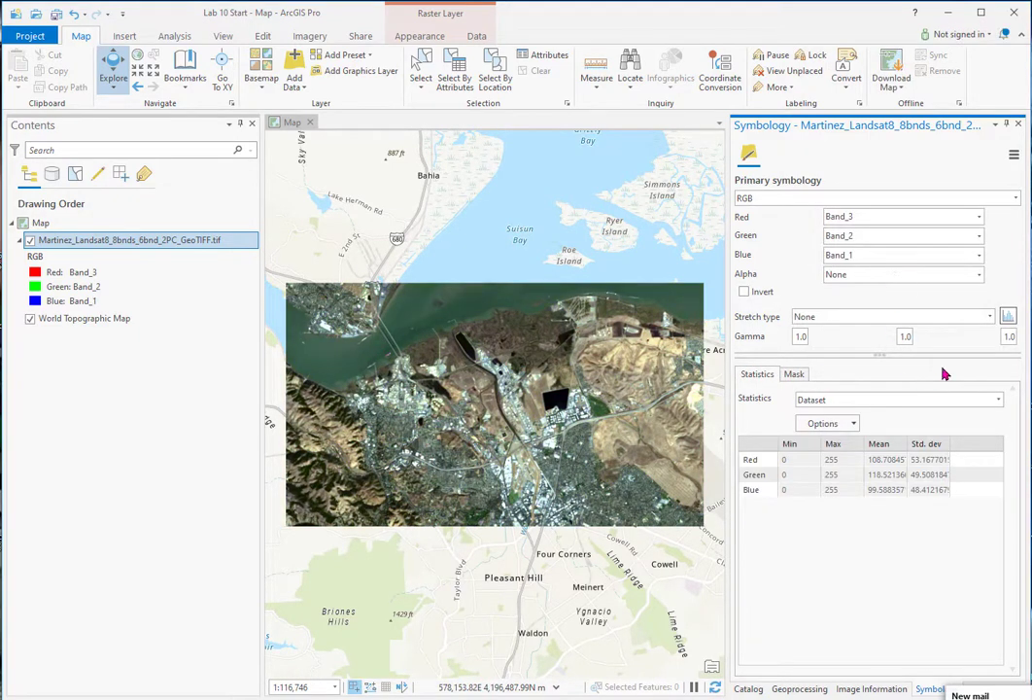
{"action": "left_click", "coordinate": [990, 317]}
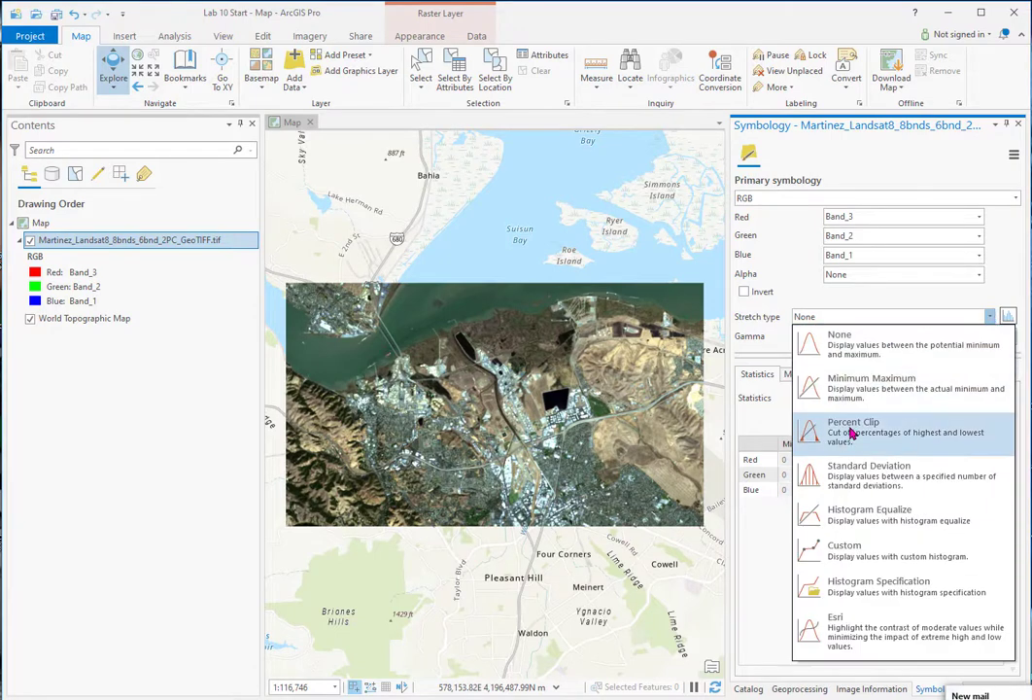
{"action": "left_click", "coordinate": [821, 429]}
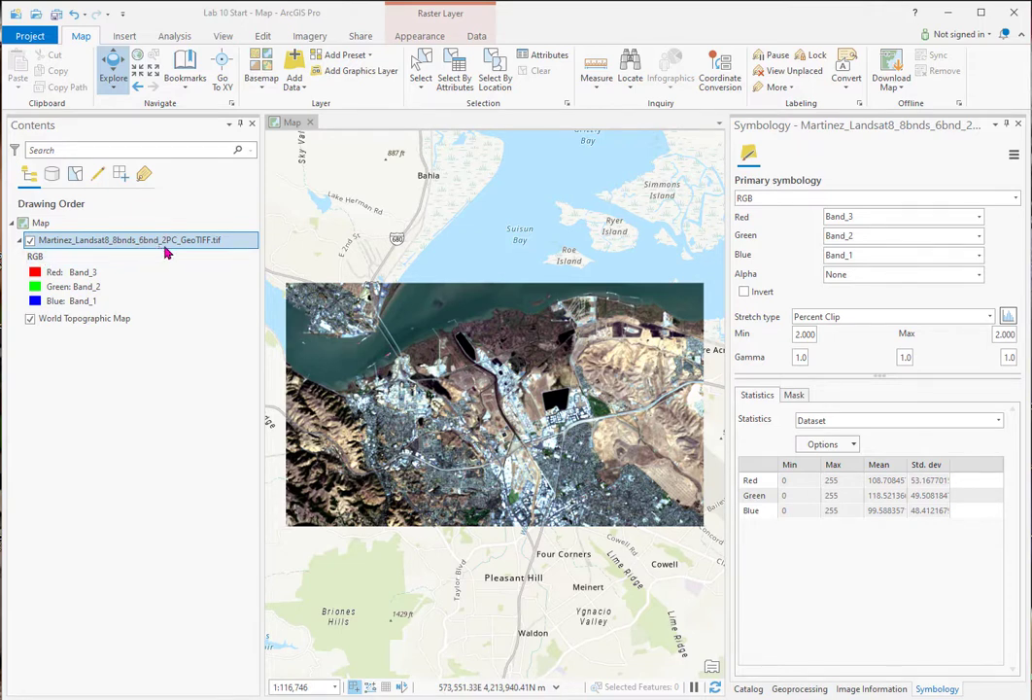
Switch the raster to single-band Stretch symbology and view Band_4 followed by Band_6
{"action": "left_click", "coordinate": [1015, 198]}
{"action": "left_click", "coordinate": [826, 264]}
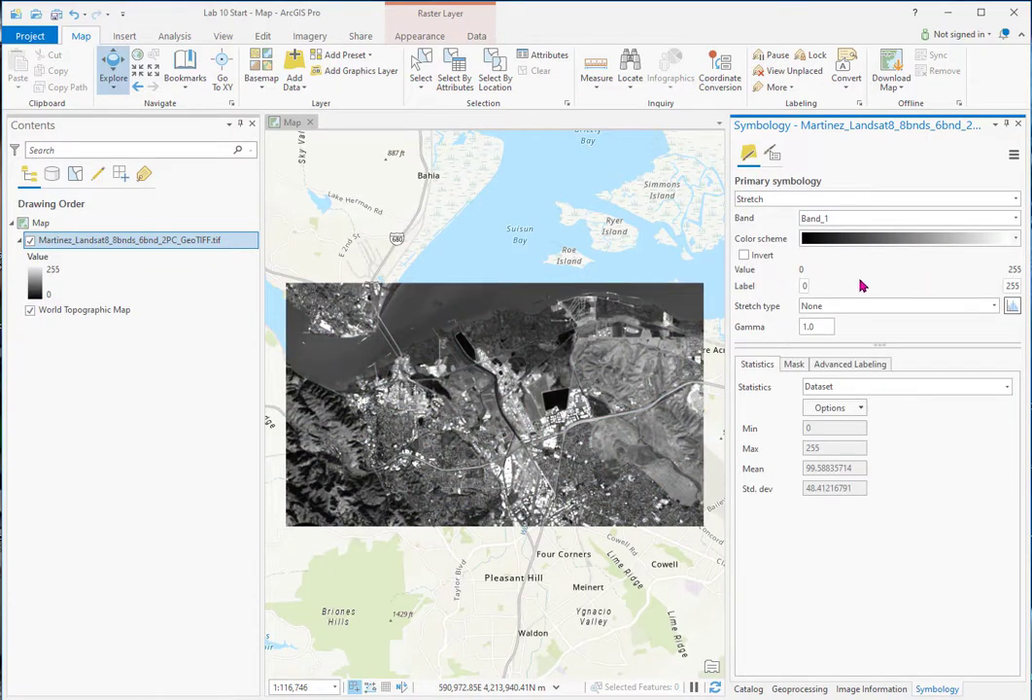
{"action": "left_click", "coordinate": [1017, 222]}
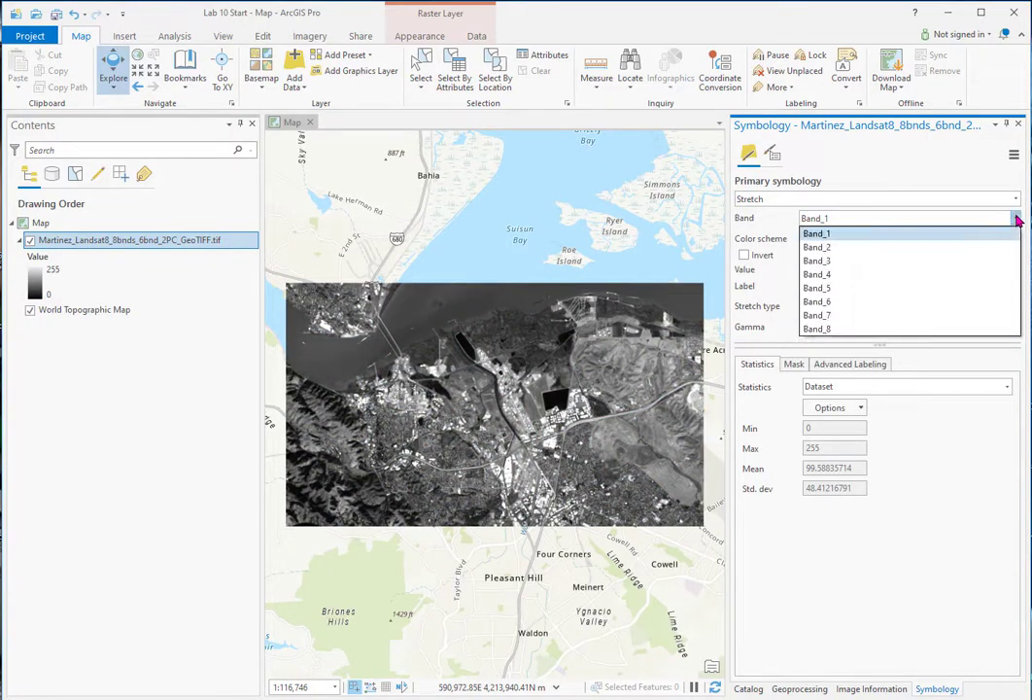
{"action": "left_click", "coordinate": [844, 282]}
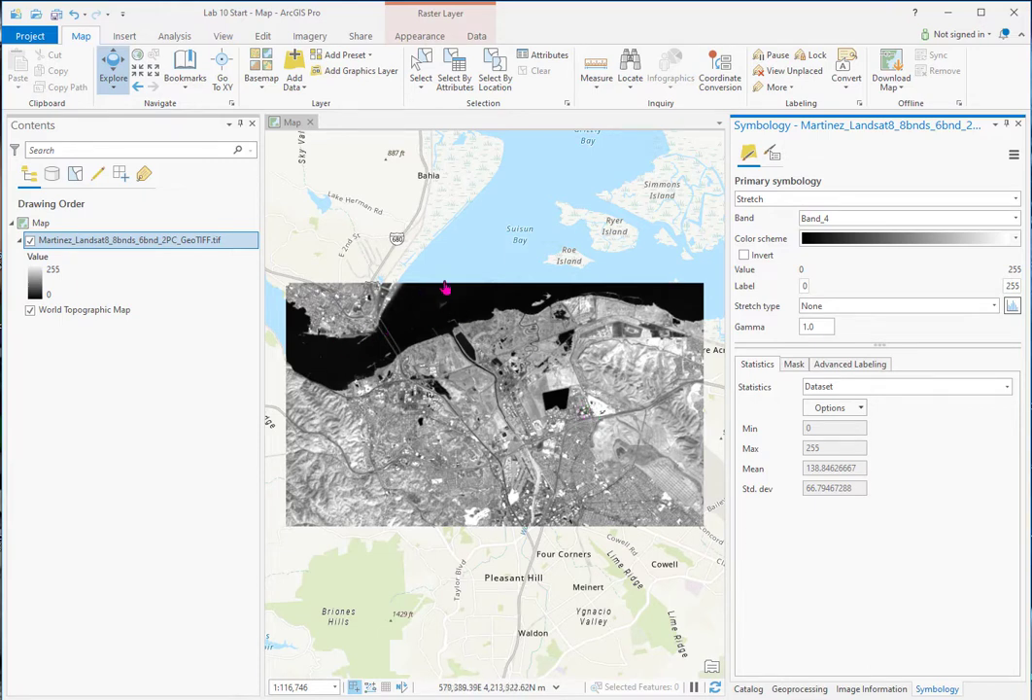
{"action": "left_click", "coordinate": [1014, 220]}
{"action": "left_click", "coordinate": [844, 304]}
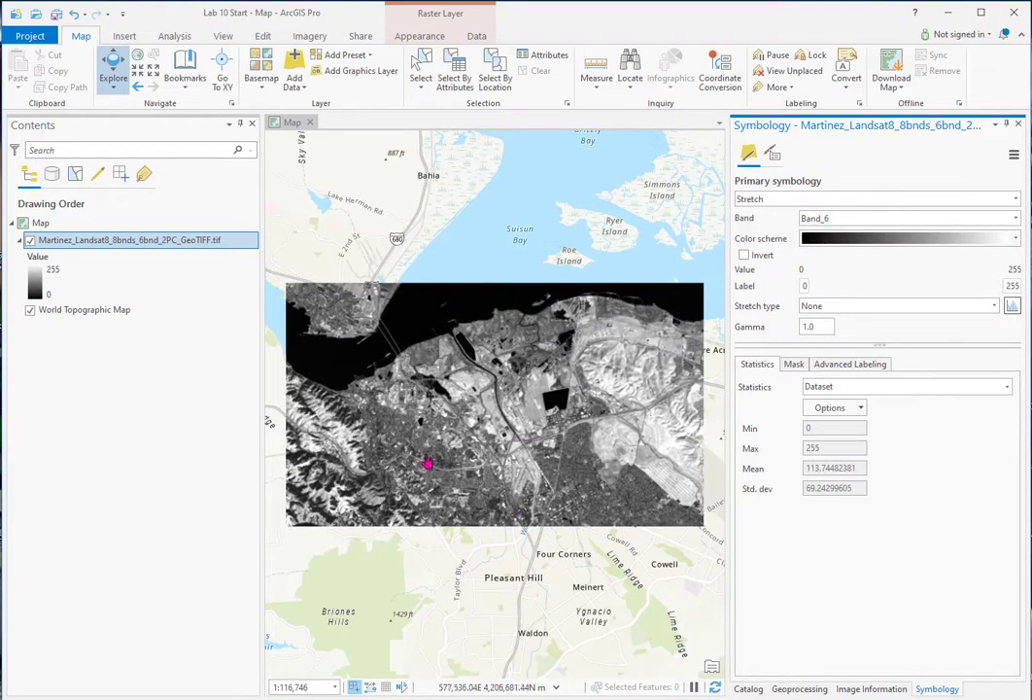
View the two principal component images in grayscale by displaying Band_7 followed by Band_8
{"action": "left_click", "coordinate": [1015, 219]}
{"action": "left_click", "coordinate": [878, 314]}
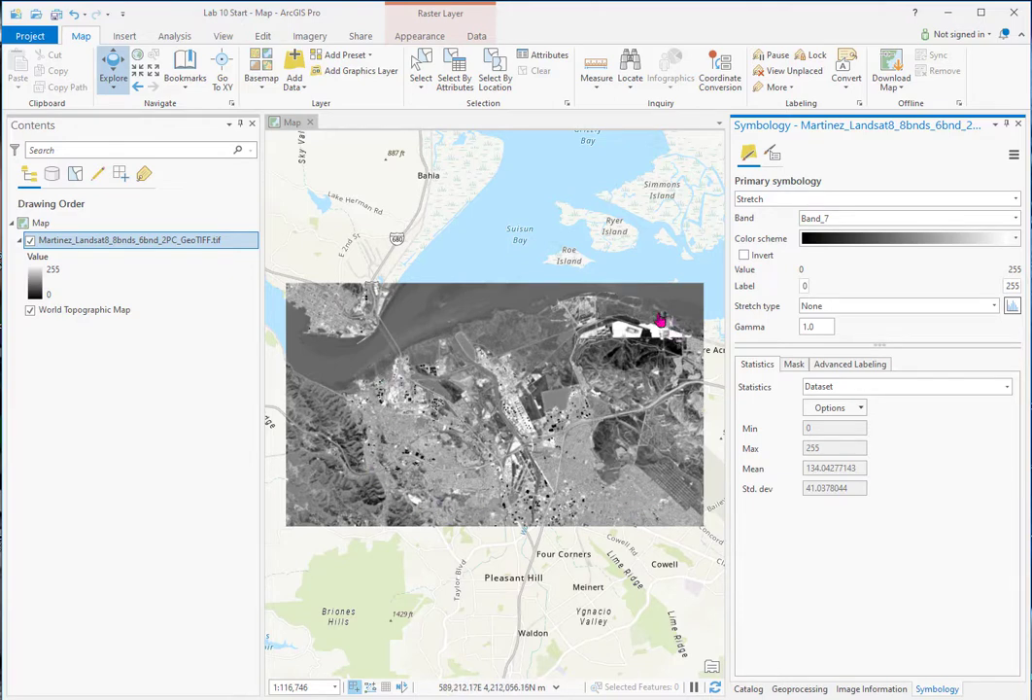
{"action": "left_click", "coordinate": [1017, 240]}
{"action": "left_click", "coordinate": [1015, 219]}
{"action": "left_click", "coordinate": [1015, 219]}
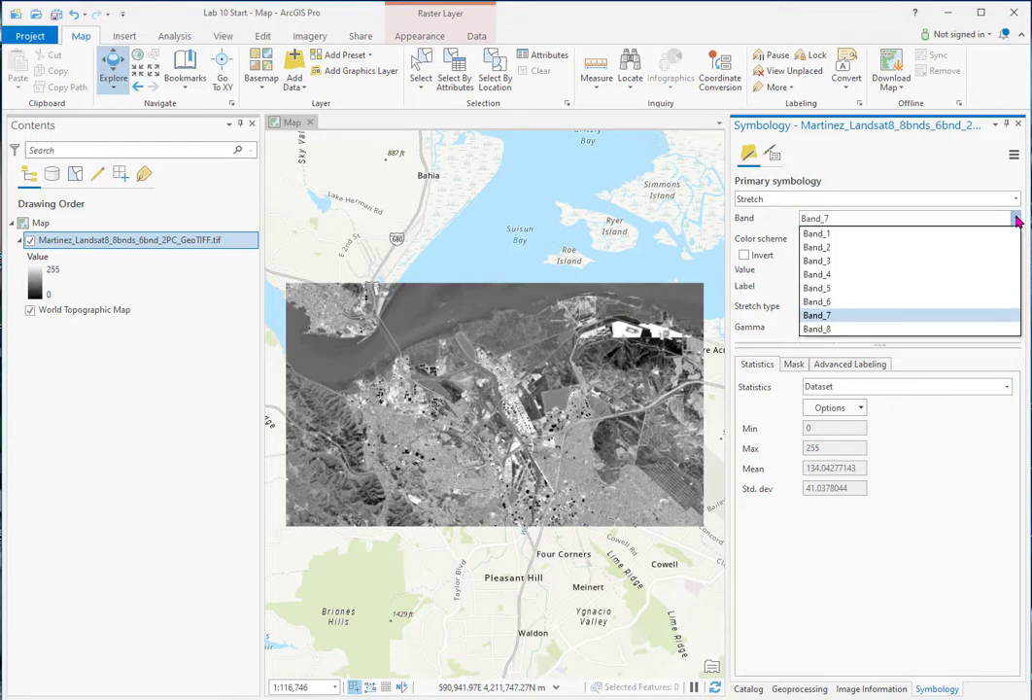
{"action": "left_click", "coordinate": [842, 330]}
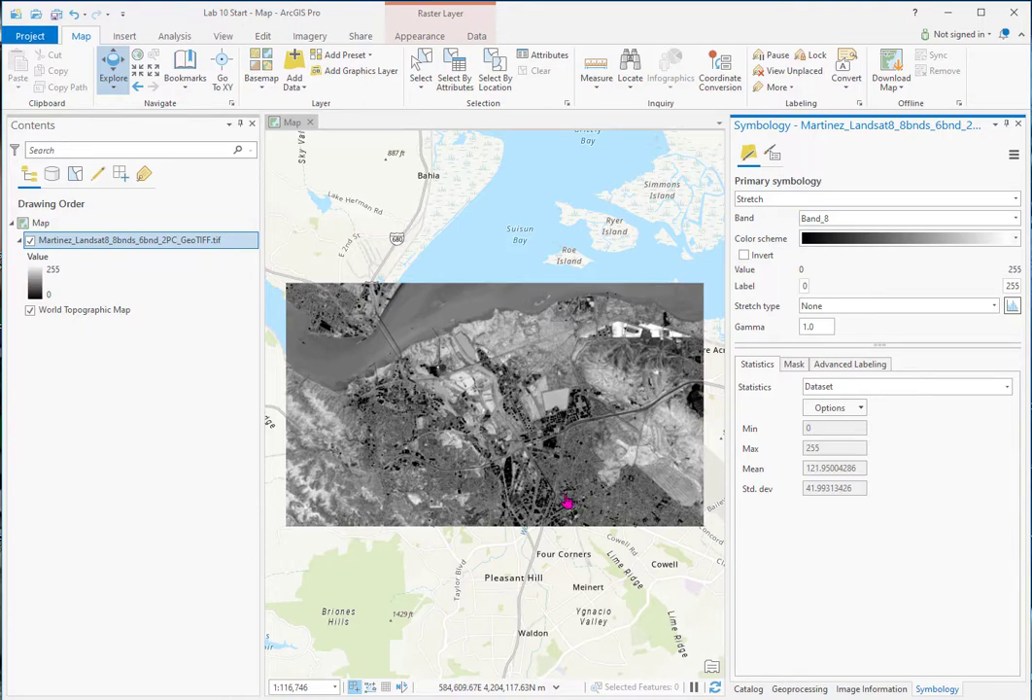
Switch to the lab PDF, examine the band images and Table 9-5 band correlations, and return to ArcGIS Pro
{"action": "key", "text": "alt+Tab"}
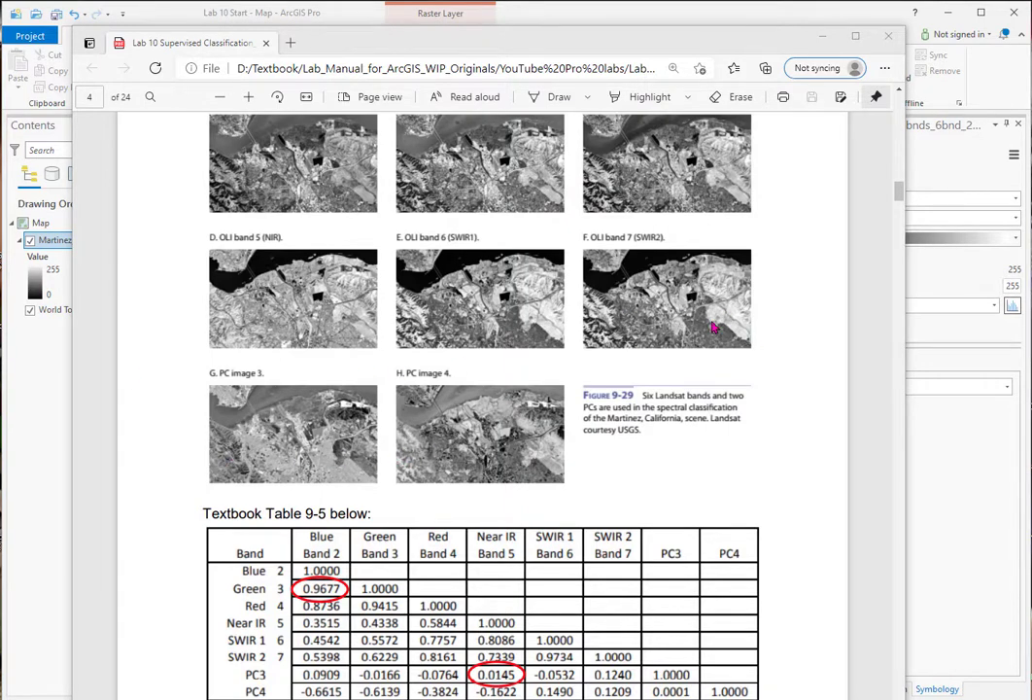
{"action": "scroll", "coordinate": [777, 524], "scroll_direction": "down", "scroll_amount": 3}
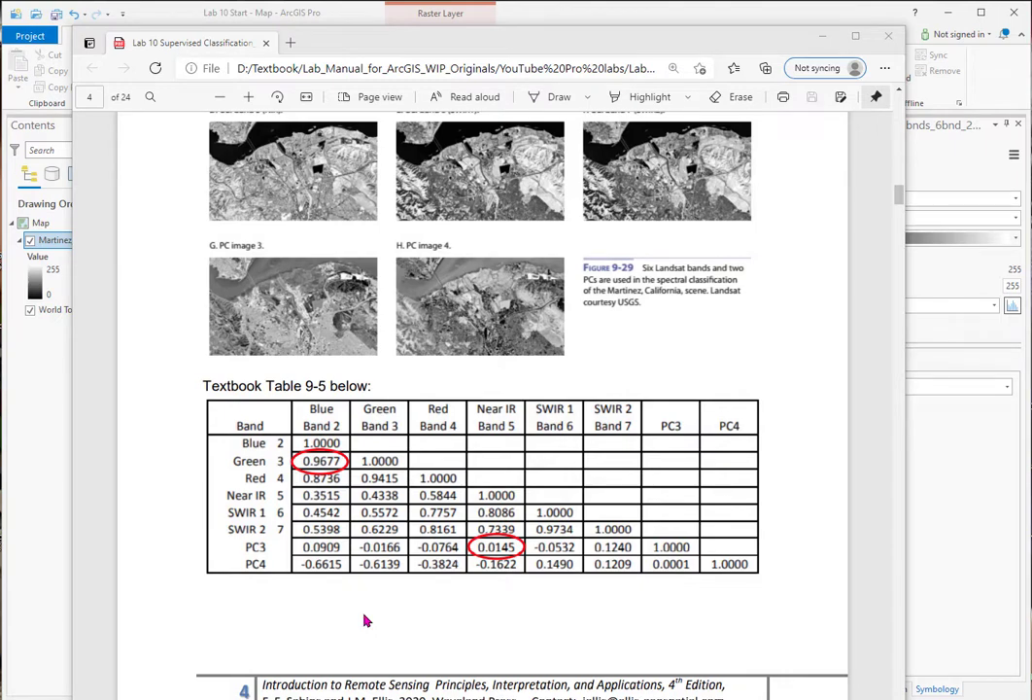
{"action": "key", "text": "alt+Tab"}
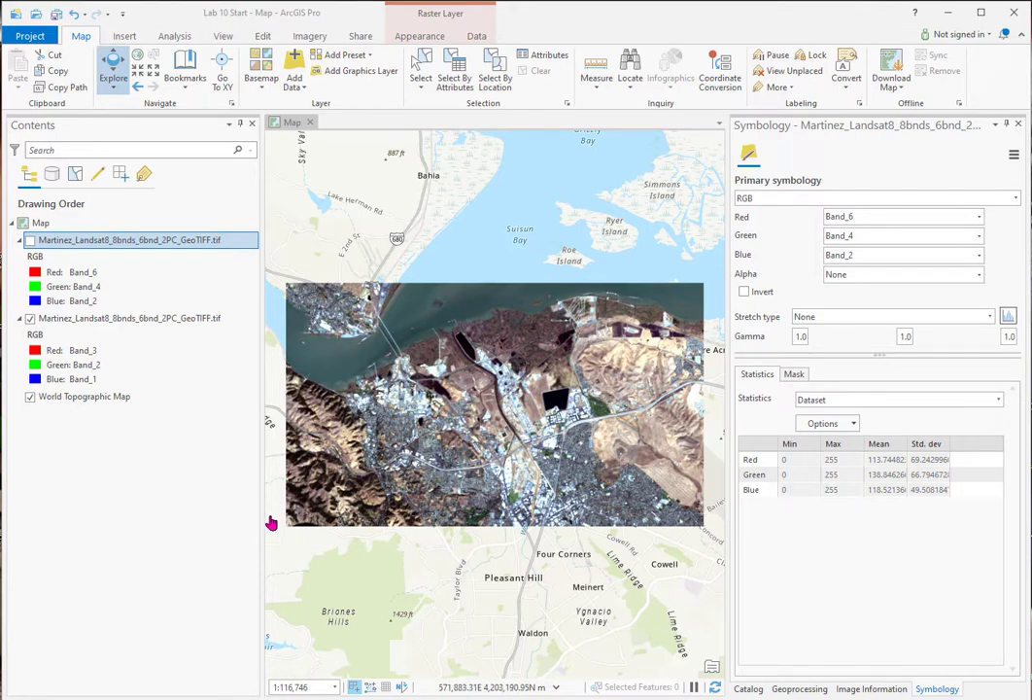
Turn on the Martinez layer with the Band_6, Band_4, Band_2 composite and zoom to the layer's full extent
{"action": "scroll", "coordinate": [517, 431], "scroll_direction": "up", "scroll_amount": 1}
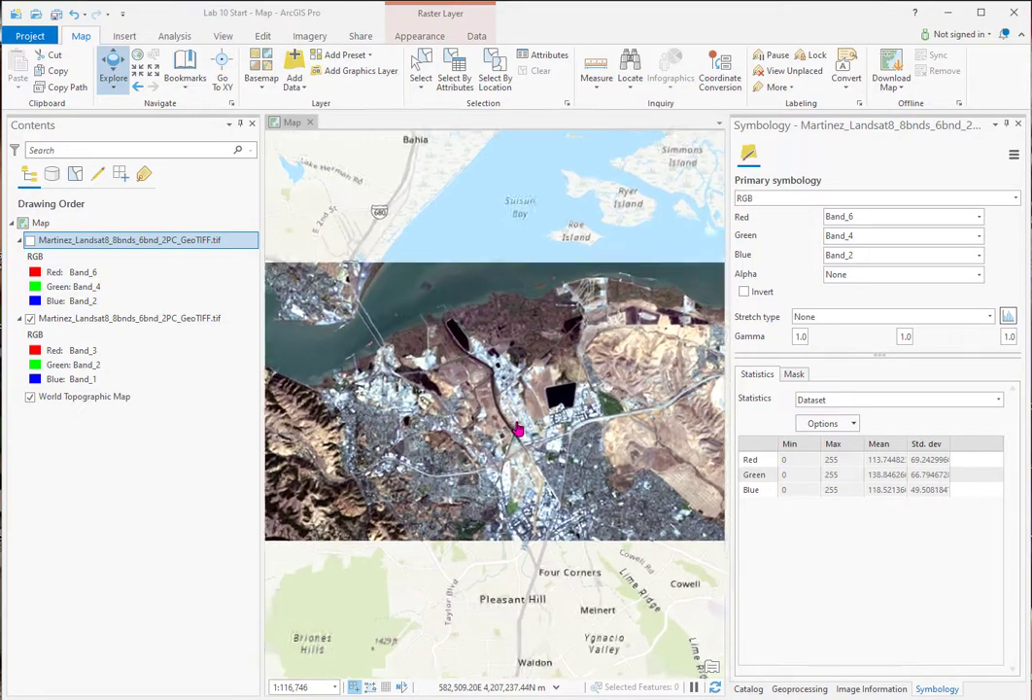
{"action": "scroll", "coordinate": [518, 431], "scroll_direction": "up", "scroll_amount": 3}
{"action": "scroll", "coordinate": [517, 431], "scroll_direction": "up", "scroll_amount": 2}
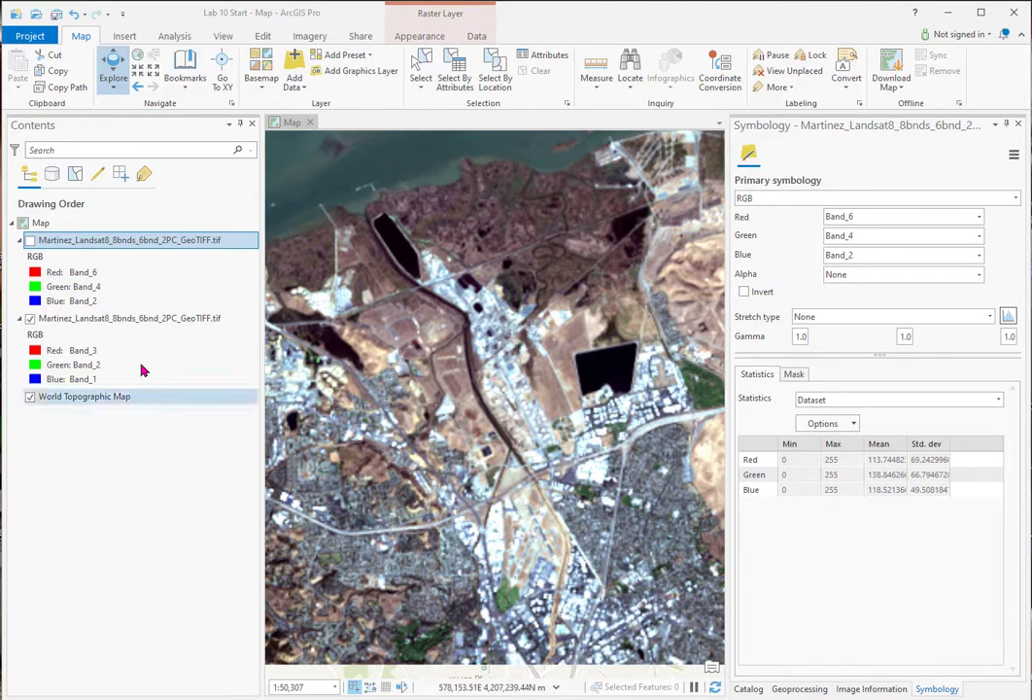
{"action": "left_click", "coordinate": [31, 240]}
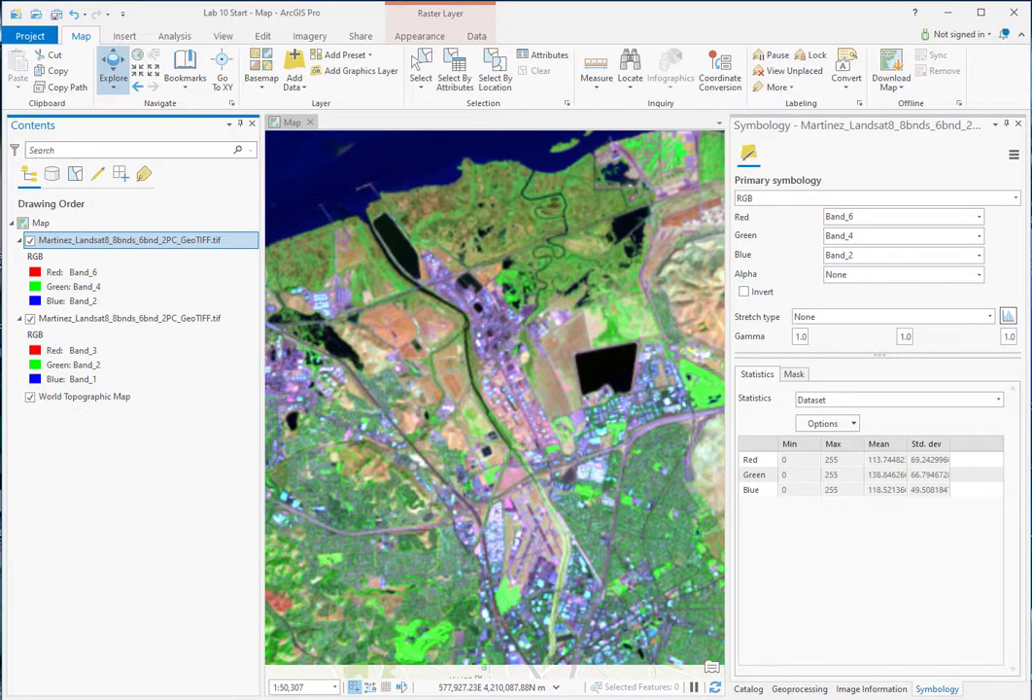
{"action": "right_click", "coordinate": [119, 245]}
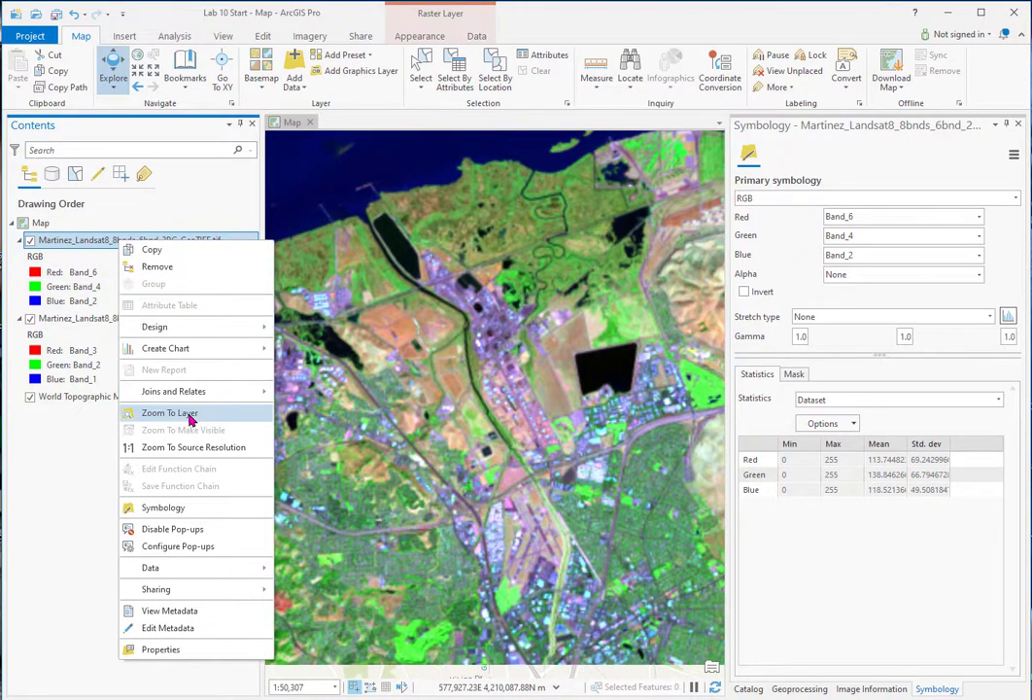
{"action": "left_click", "coordinate": [162, 348]}
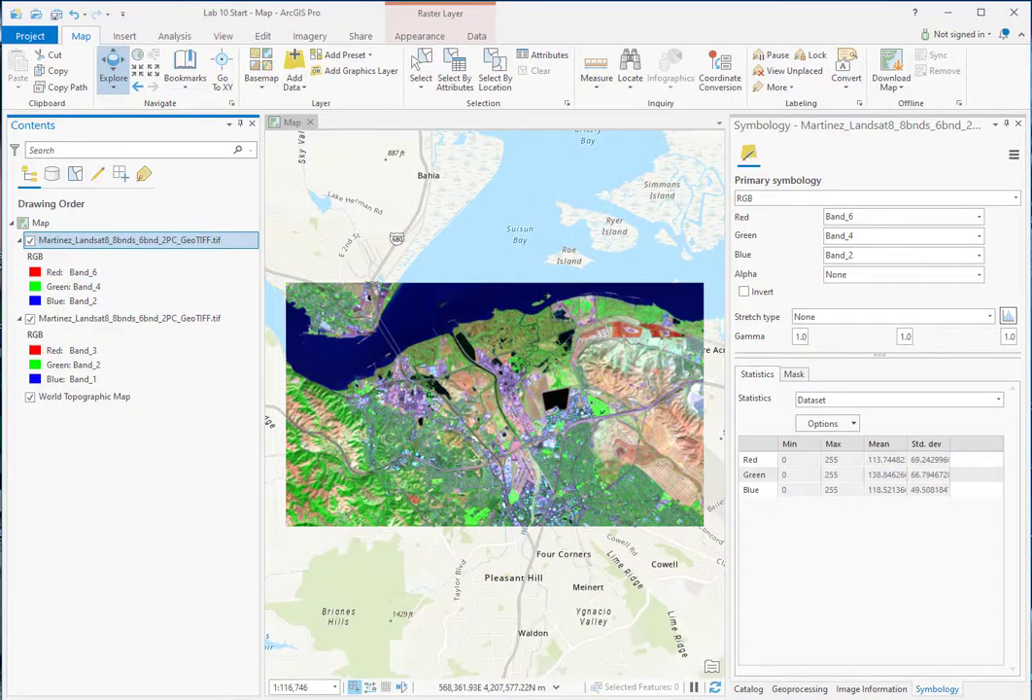
Move and resize the Categories.jpg window over the map, review the land cover classes, and return to ArcGIS Pro
{"action": "left_click_drag", "start_coordinate": [297, 316], "coordinate": [396, 282]}
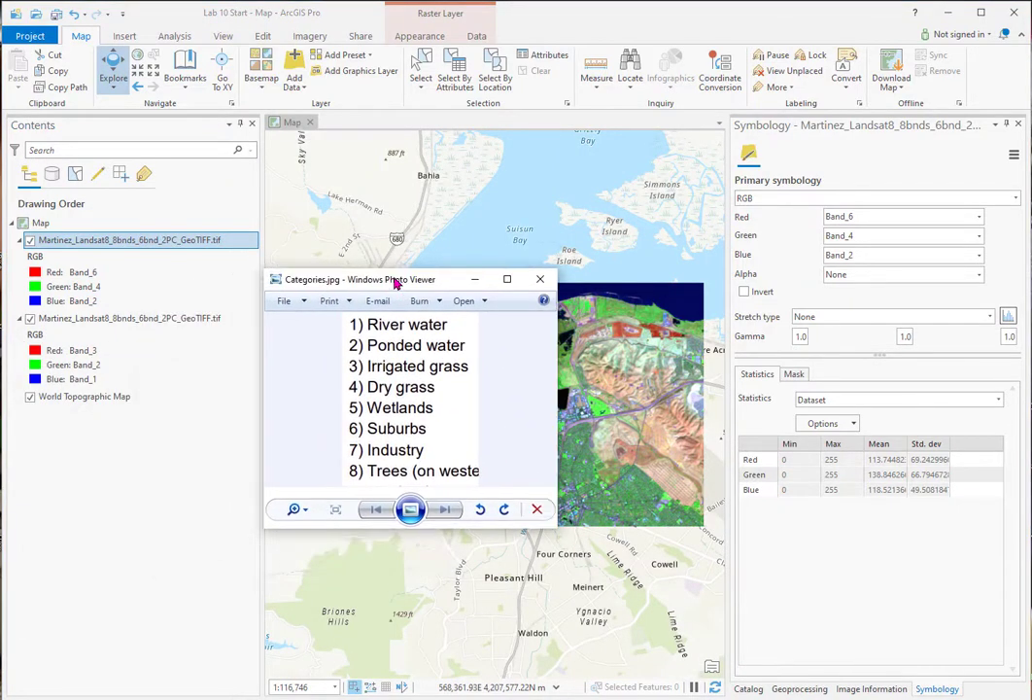
{"action": "left_click_drag", "start_coordinate": [556, 527], "coordinate": [606, 586]}
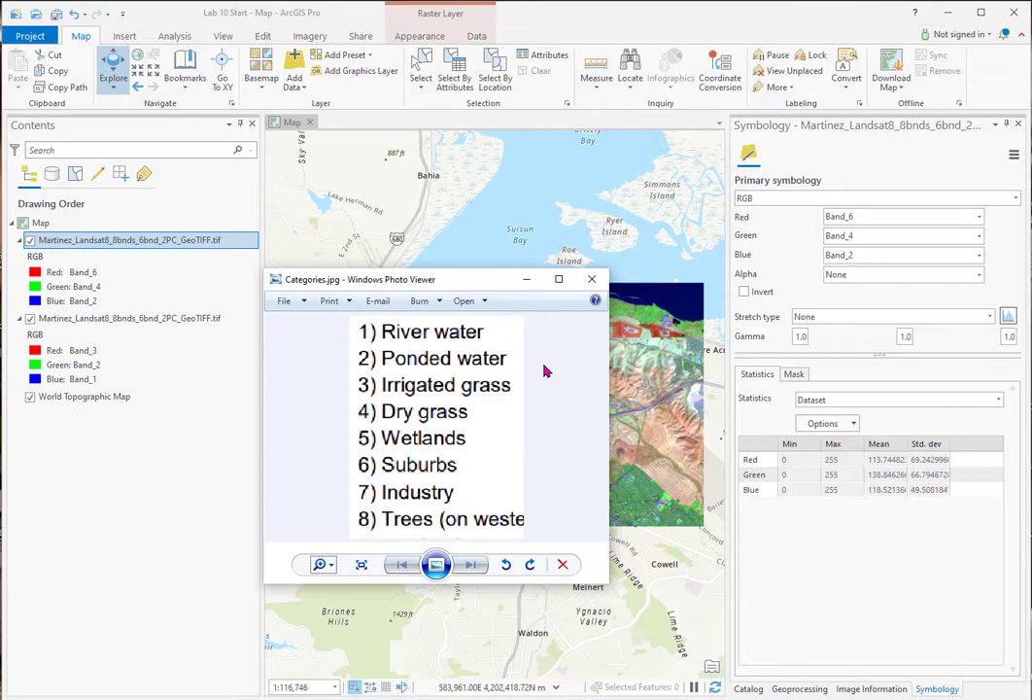
{"action": "left_click_drag", "start_coordinate": [607, 582], "coordinate": [556, 563]}
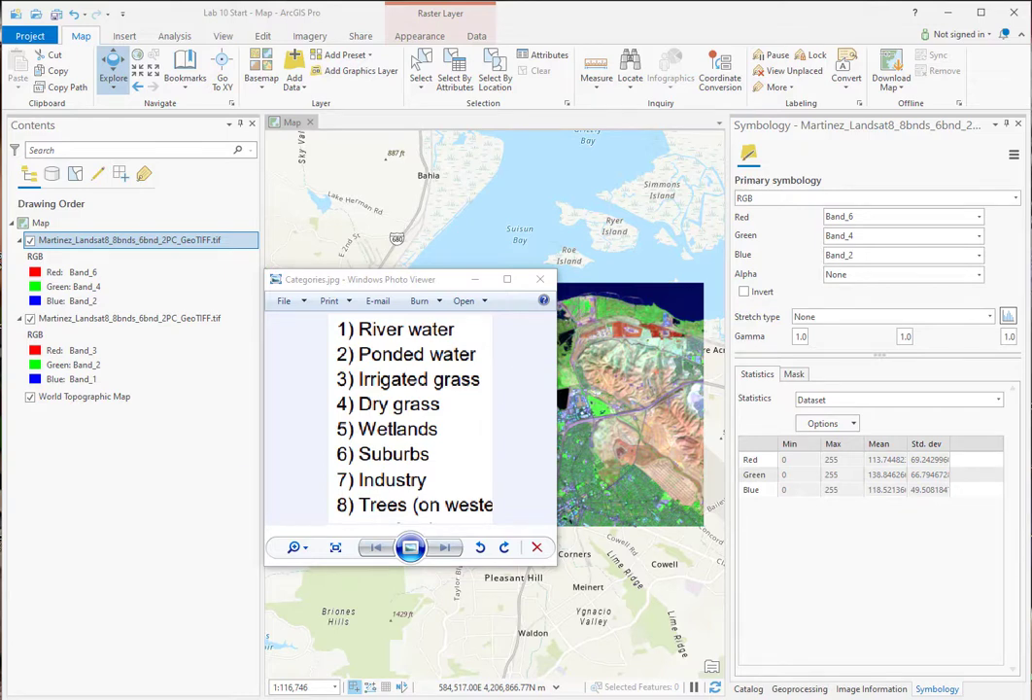
{"action": "key", "text": "alt+Tab"}
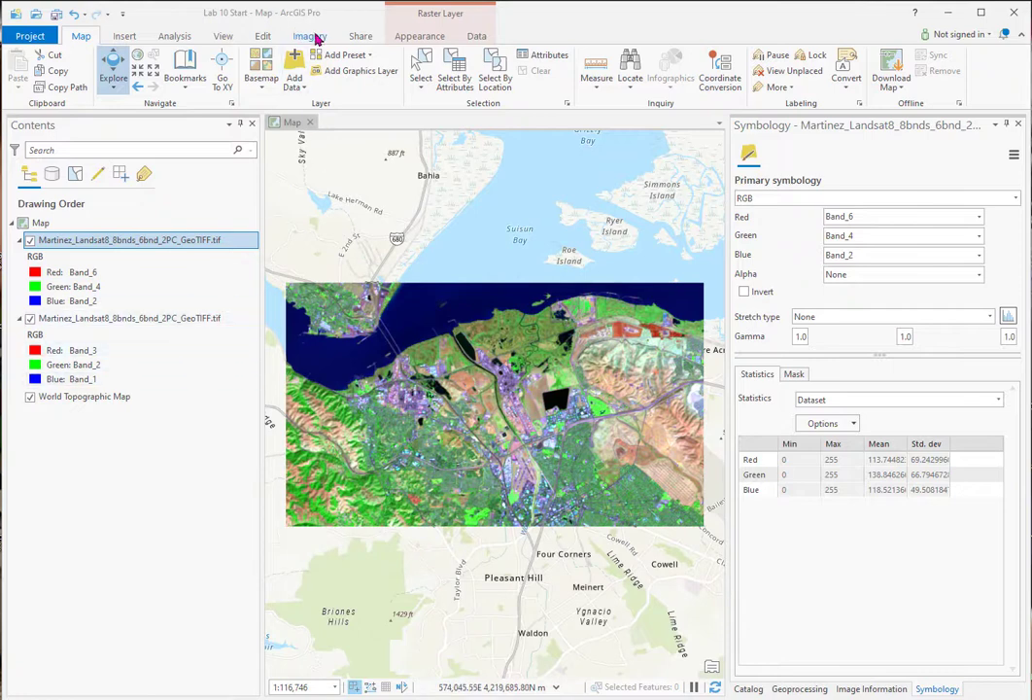
Open the Training Samples Manager for the Martinez raster and look over its default NLCD2011 classes
{"action": "left_click", "coordinate": [309, 35]}
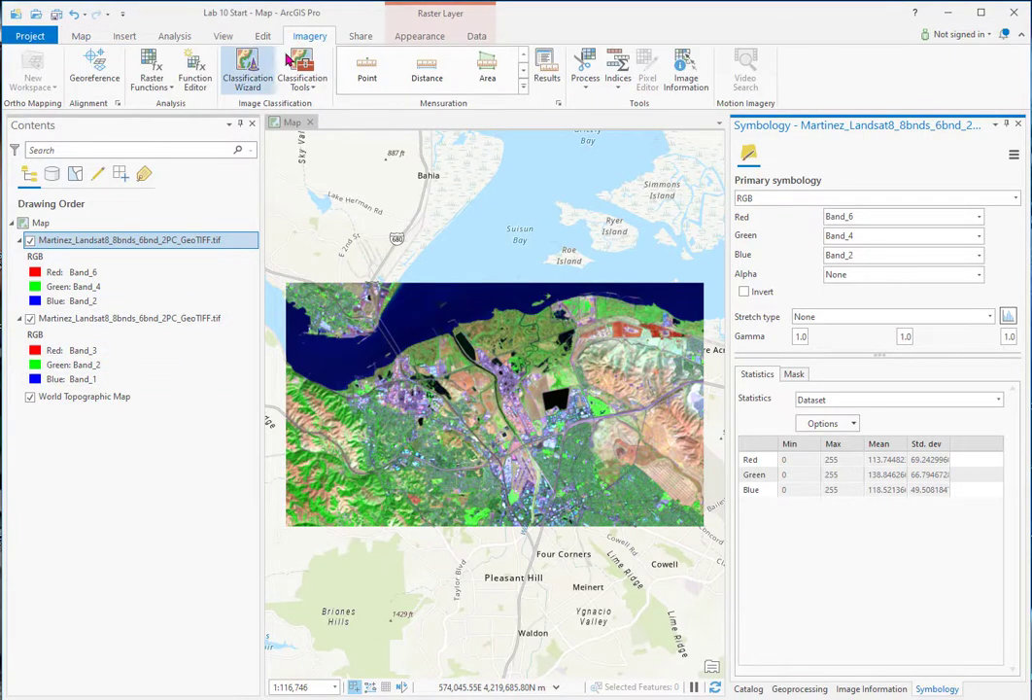
{"action": "left_click", "coordinate": [310, 92]}
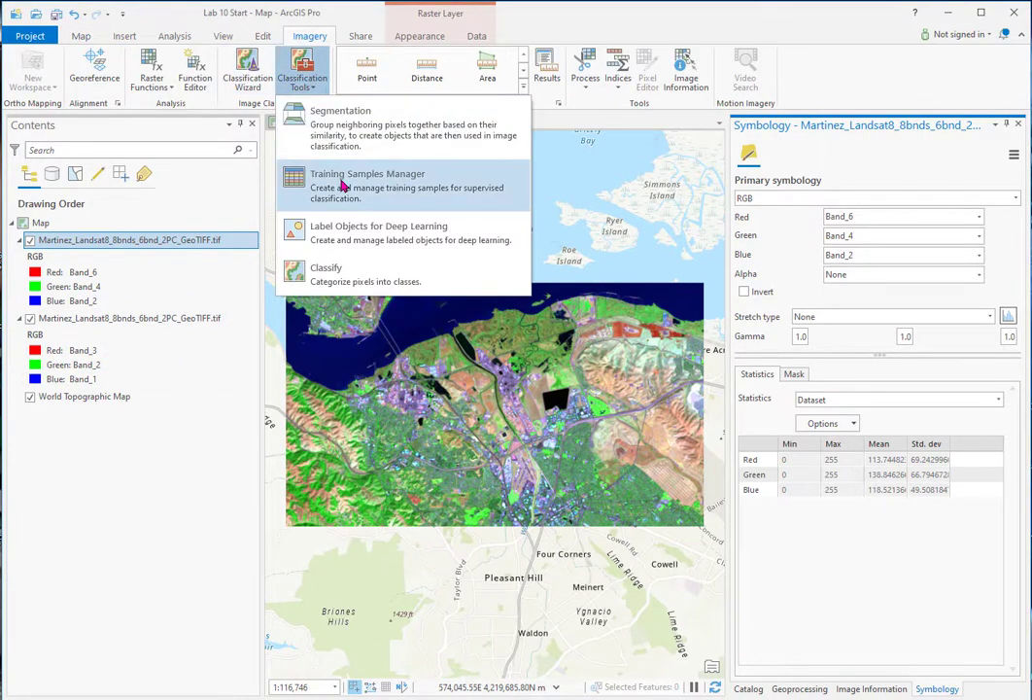
{"action": "left_click", "coordinate": [342, 185]}
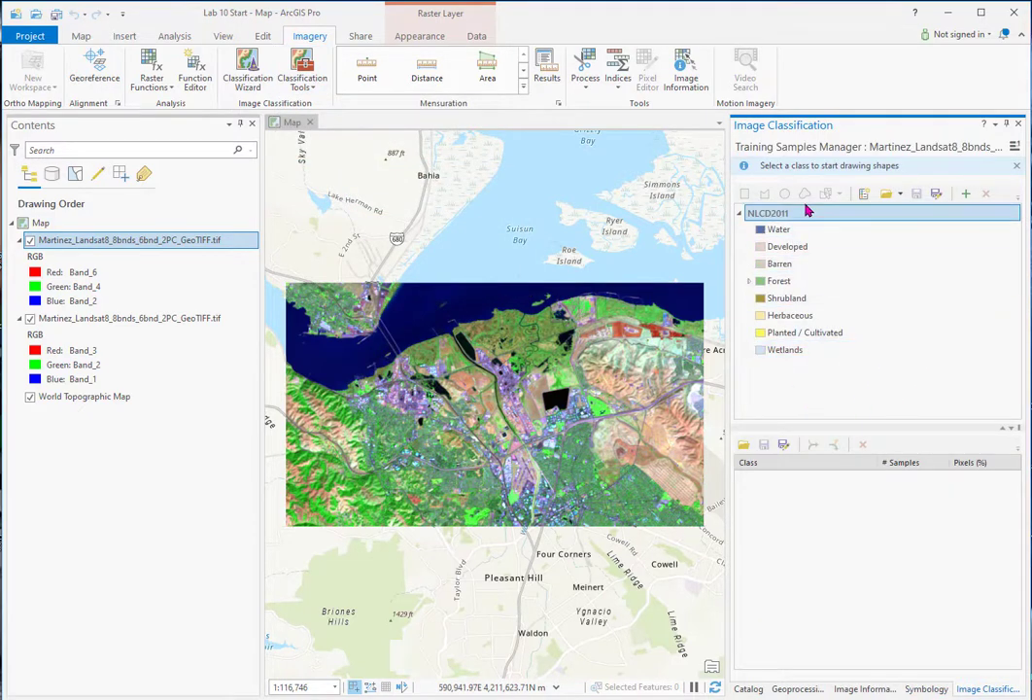
{"action": "left_click", "coordinate": [765, 212]}
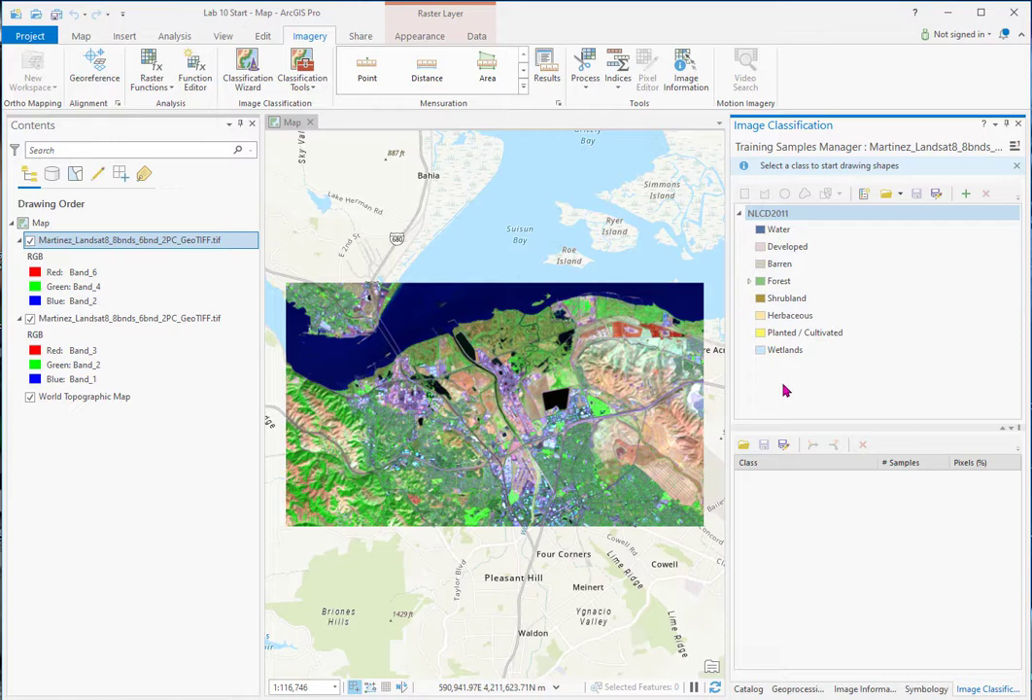
{"action": "left_click", "coordinate": [786, 229]}
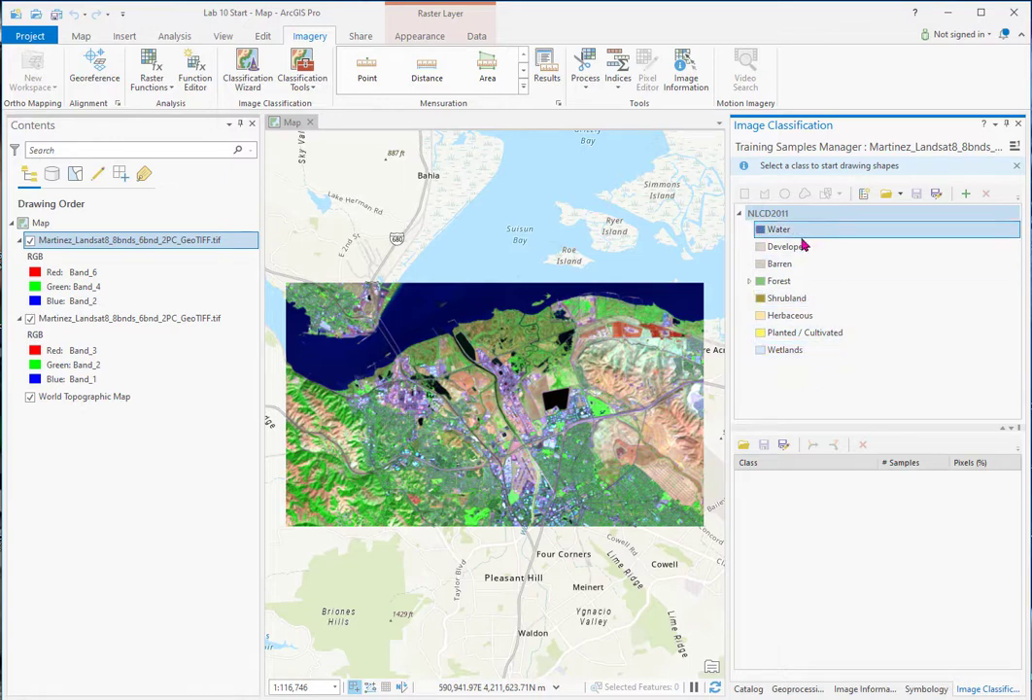
Create a new classification schema and name it Lab 10 Landcover
{"action": "left_click", "coordinate": [874, 212]}
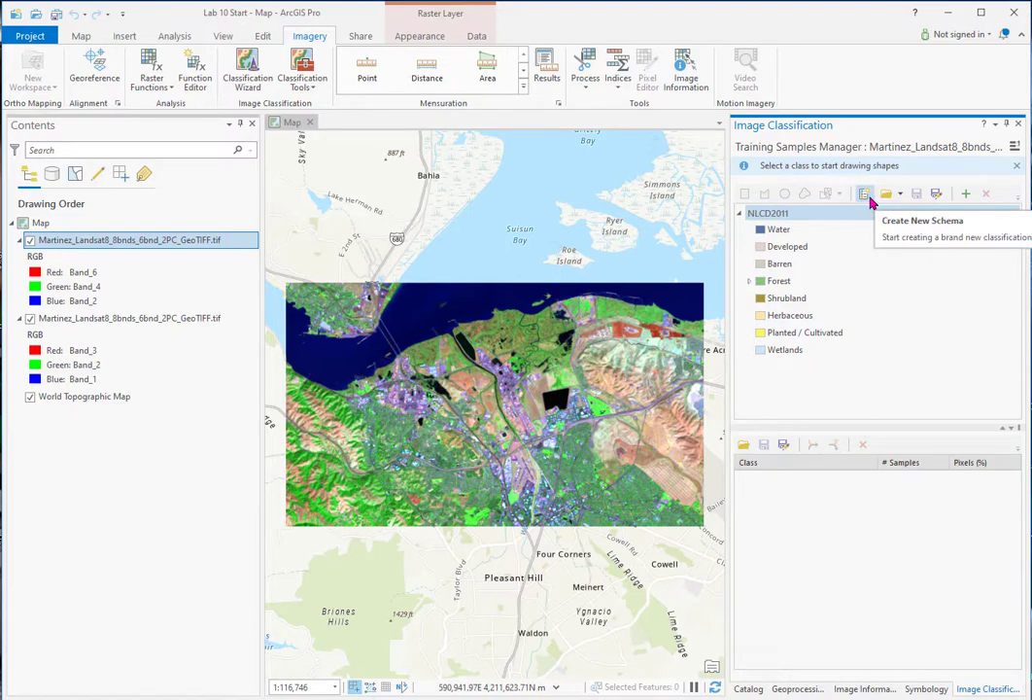
{"action": "left_click", "coordinate": [871, 197]}
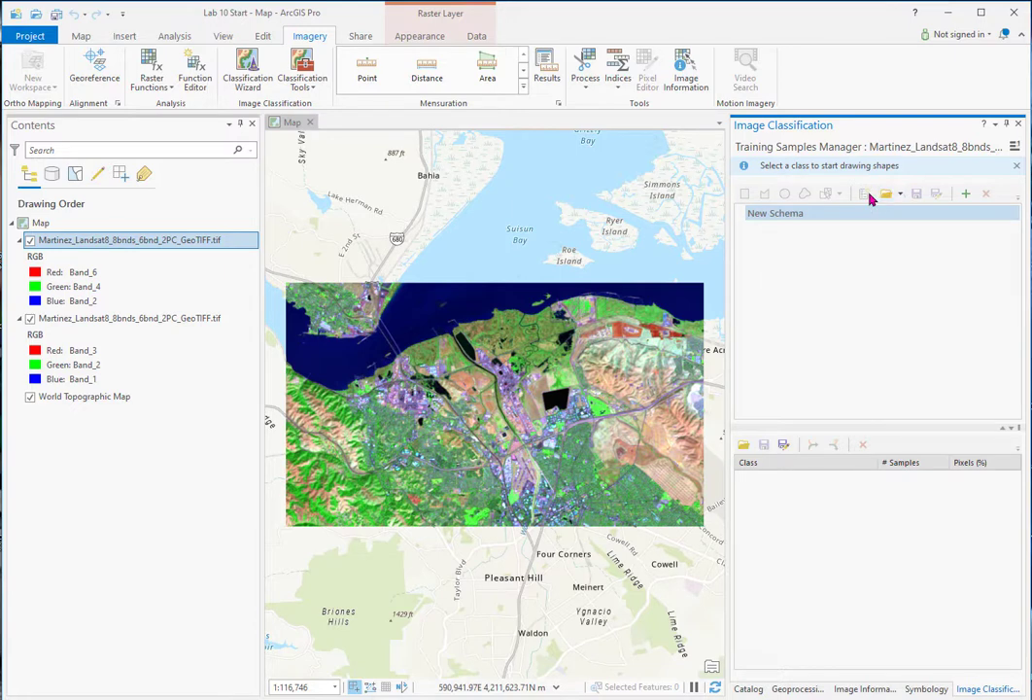
{"action": "right_click", "coordinate": [773, 215]}
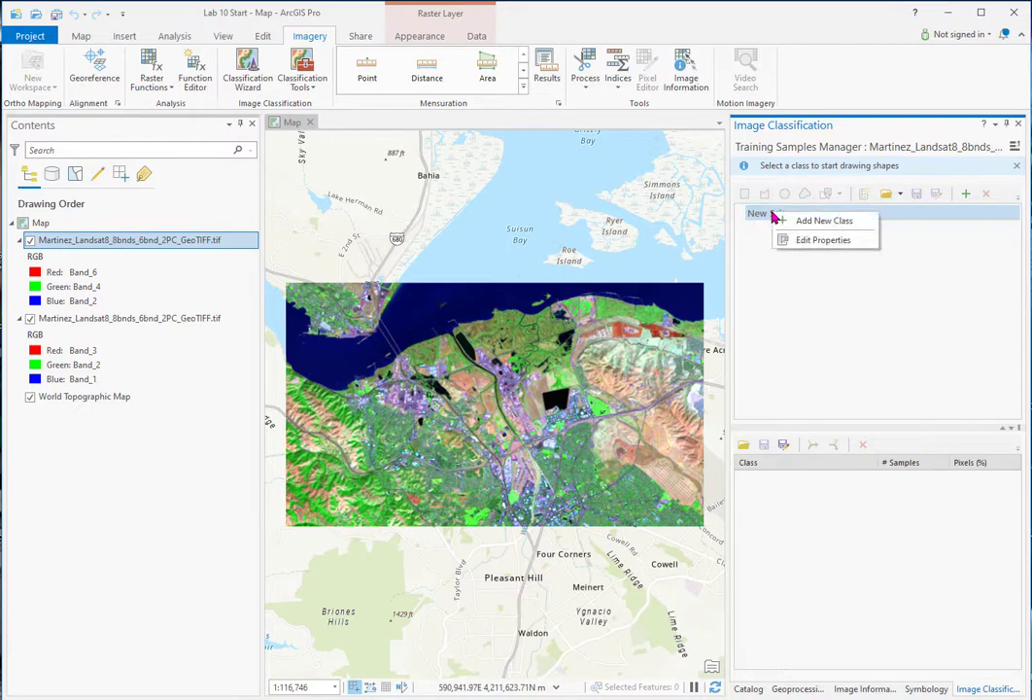
{"action": "left_click", "coordinate": [821, 240]}
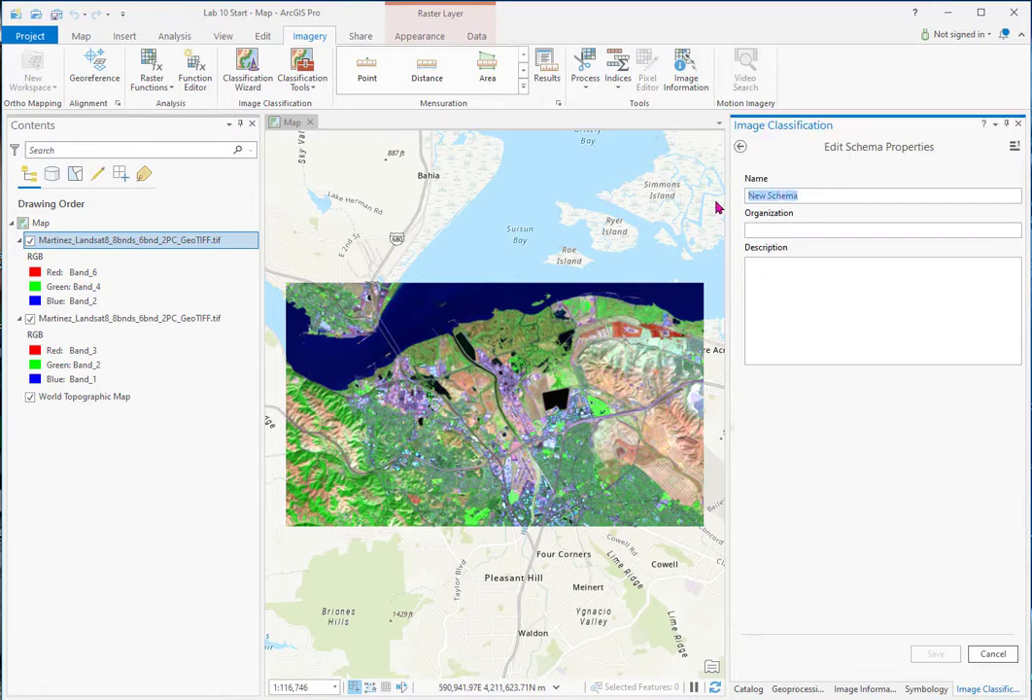
{"action": "type", "text": "Lab 10 Landcover"}
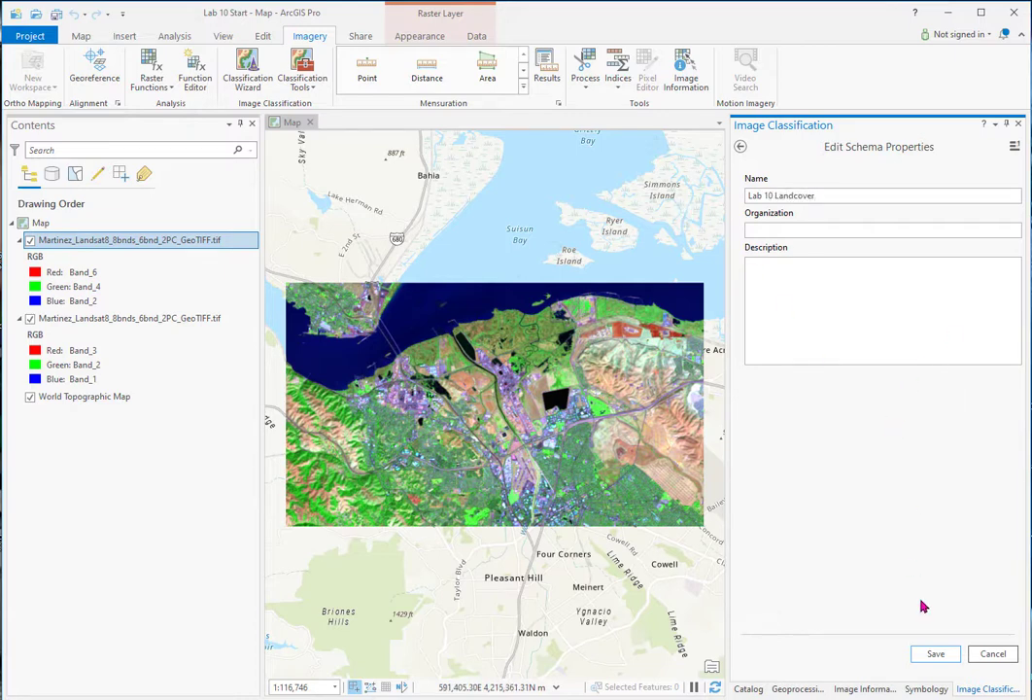
{"action": "left_click", "coordinate": [933, 653]}
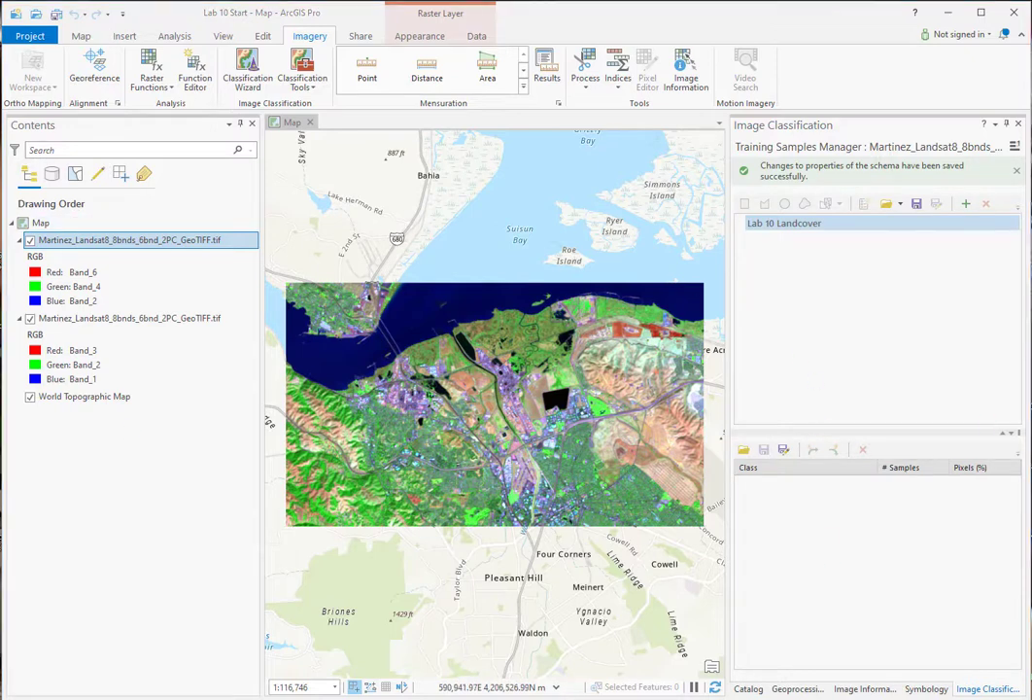
{"action": "left_click", "coordinate": [804, 220]}
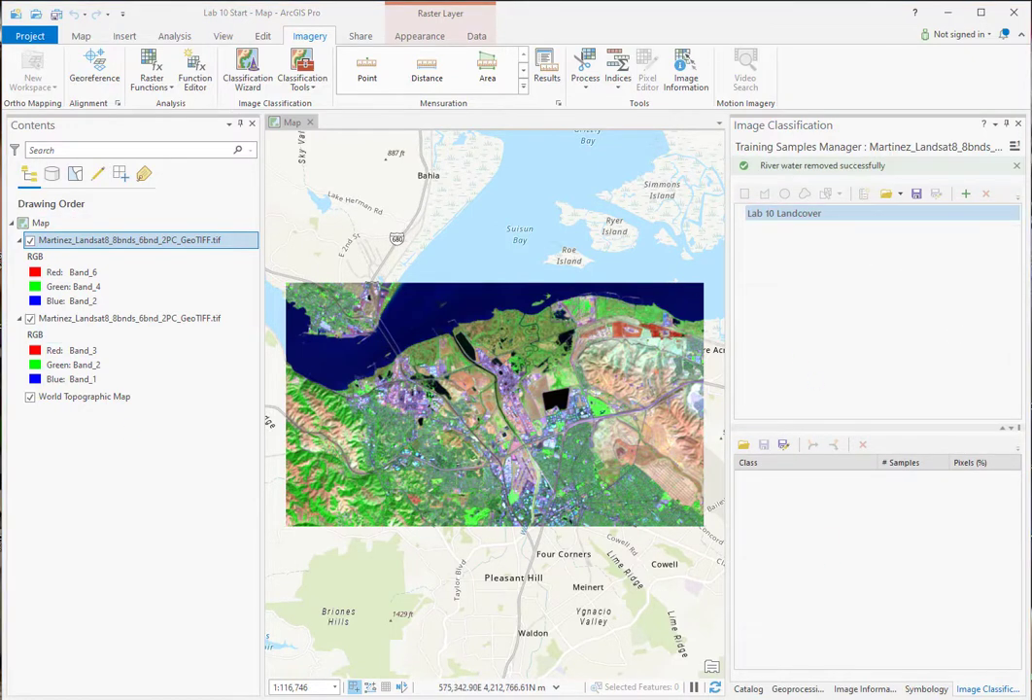
Consult the Categories.jpg class list, move it off the map, and add a River water class with value 1 and Lapis Lazuli blue
{"action": "key", "text": "alt+Tab"}
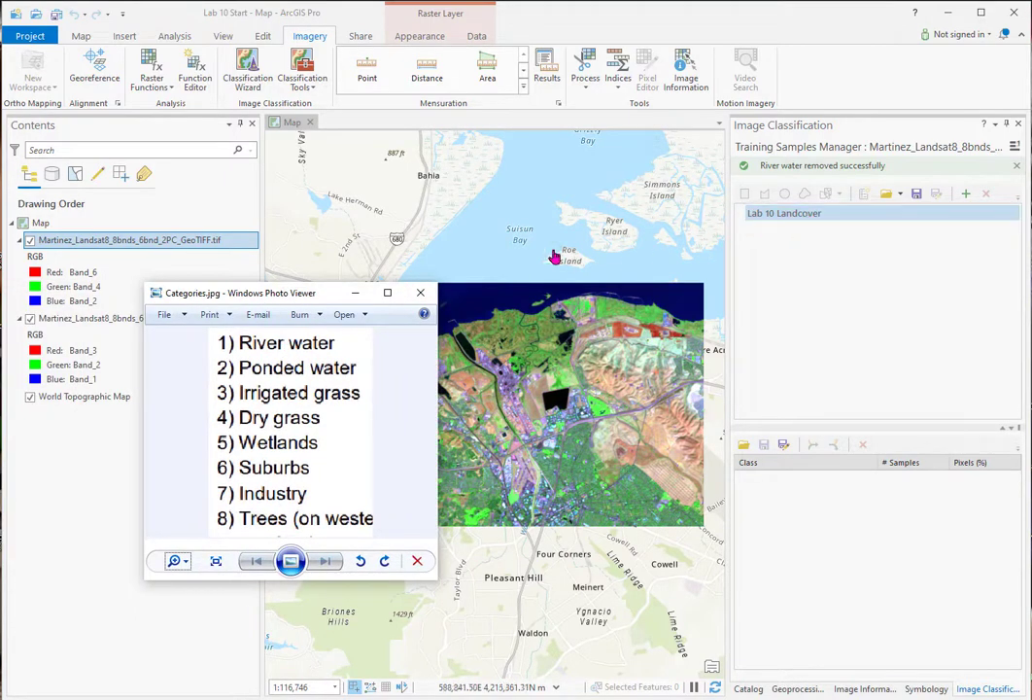
{"action": "left_click_drag", "start_coordinate": [287, 296], "coordinate": [0, 291]}
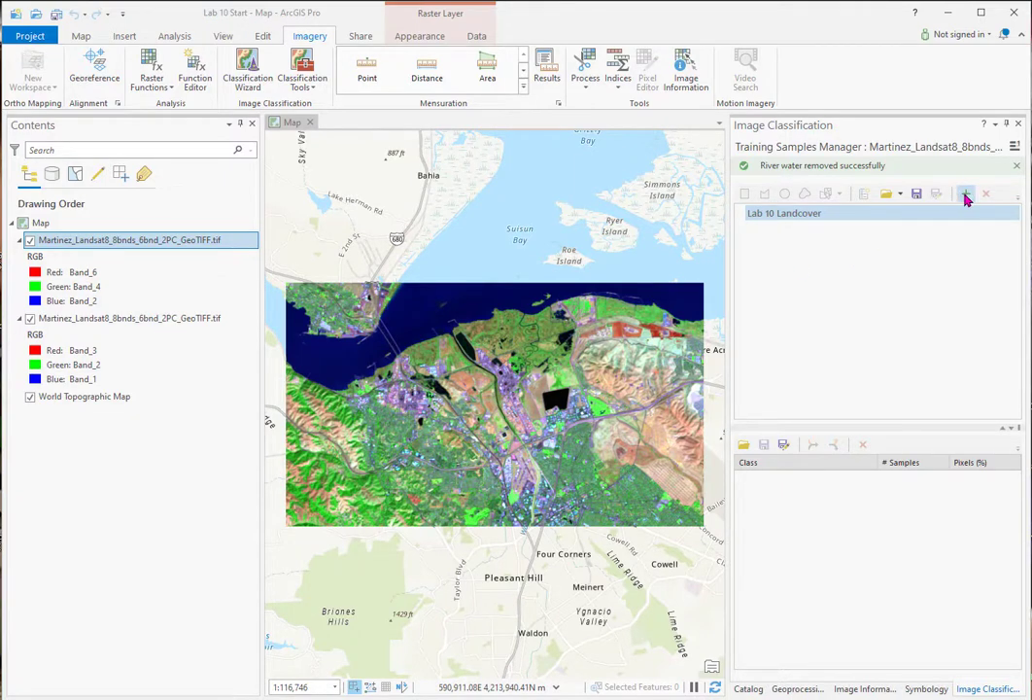
{"action": "left_click", "coordinate": [965, 195]}
{"action": "left_click", "coordinate": [758, 192]}
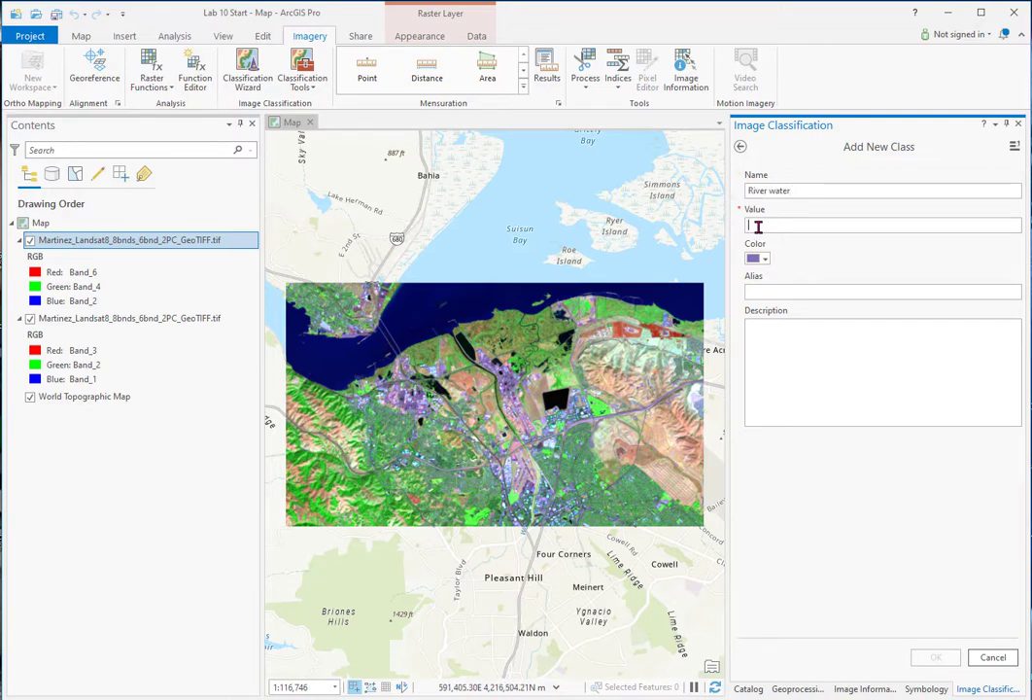
{"action": "left_click", "coordinate": [758, 226]}
{"action": "type", "text": "1"}
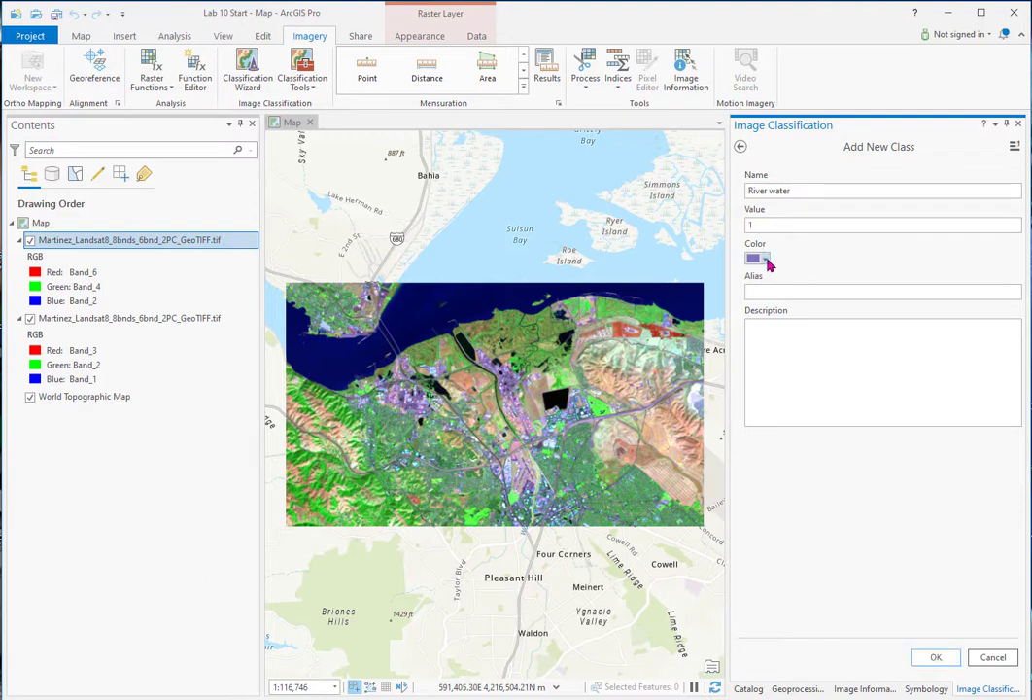
{"action": "left_click", "coordinate": [766, 260]}
{"action": "left_click", "coordinate": [898, 349]}
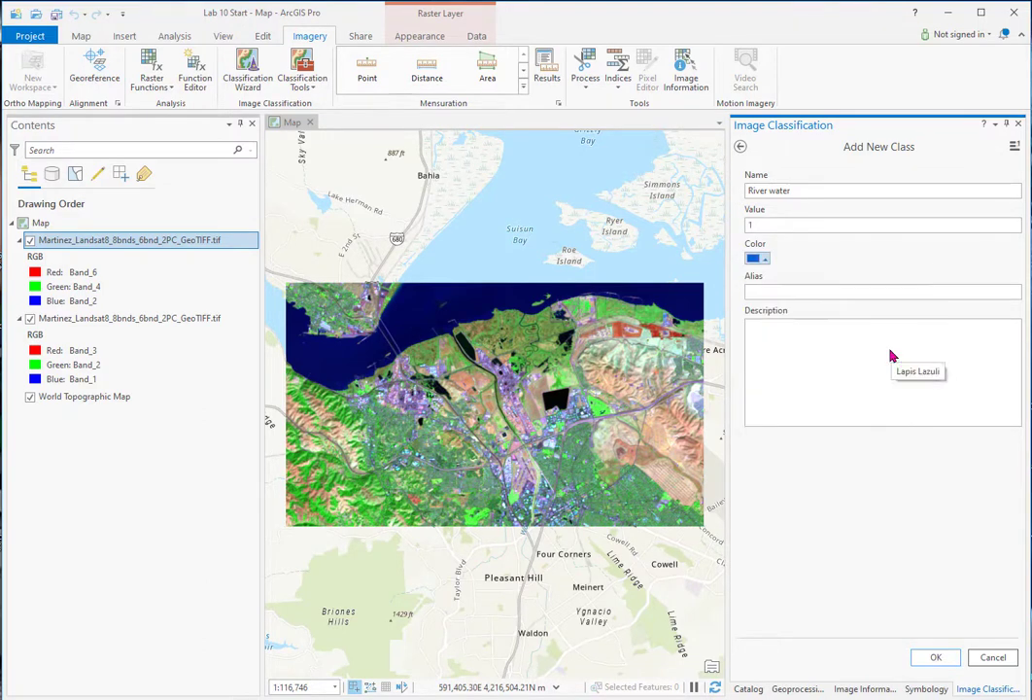
{"action": "left_click", "coordinate": [936, 658]}
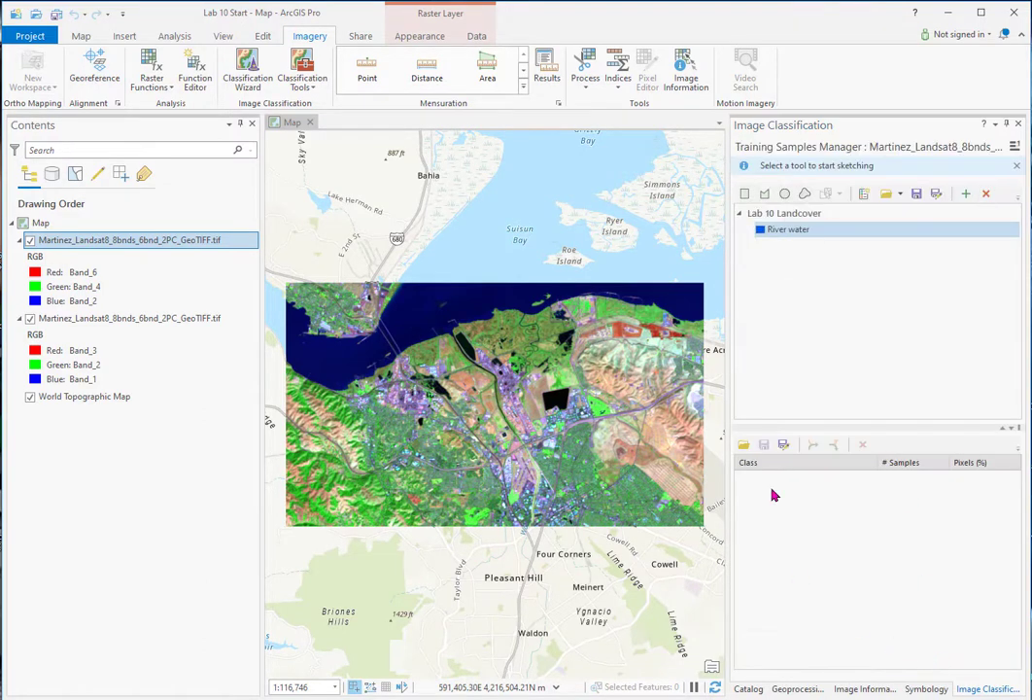
Add a Ponded water class with value 2 and a pale blue color to the Lab 10 Landcover schema
{"action": "left_click", "coordinate": [802, 216]}
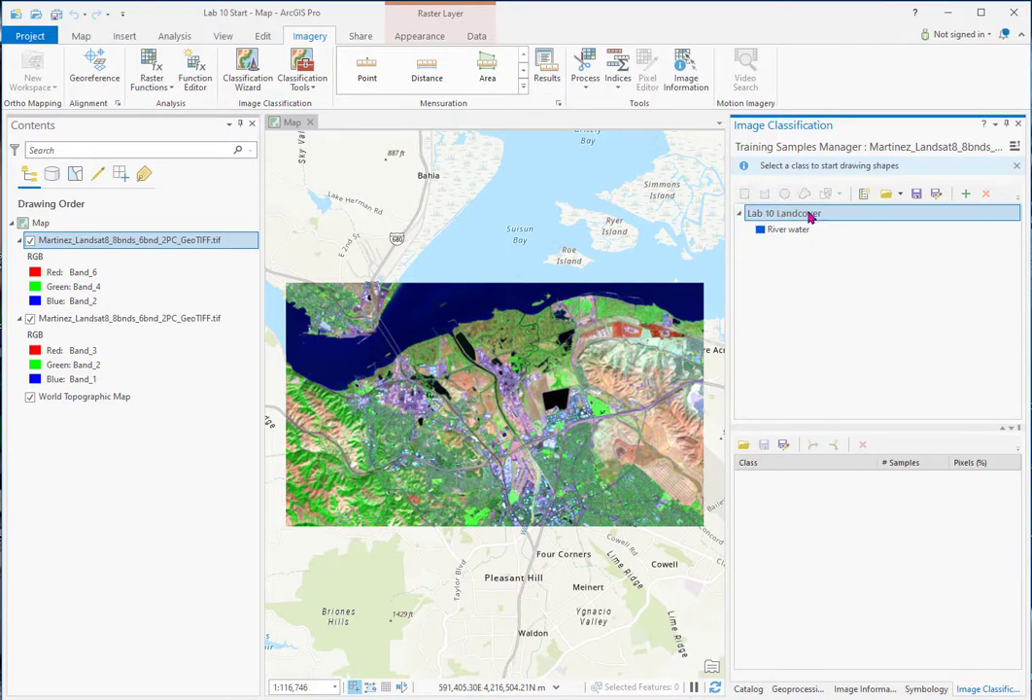
{"action": "left_click", "coordinate": [800, 230]}
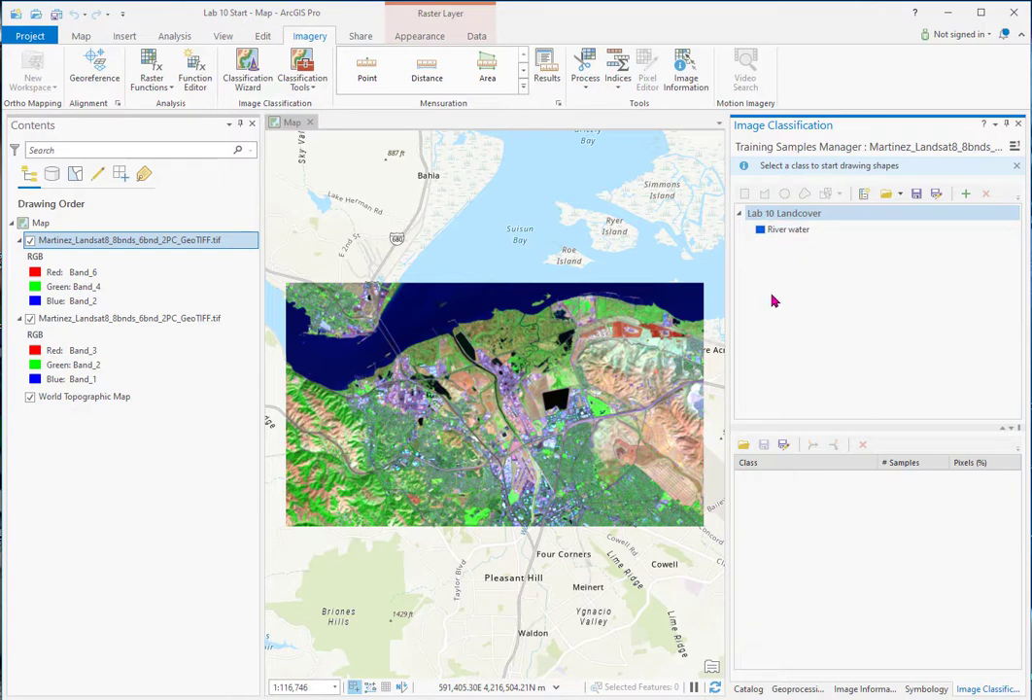
{"action": "left_click", "coordinate": [776, 216]}
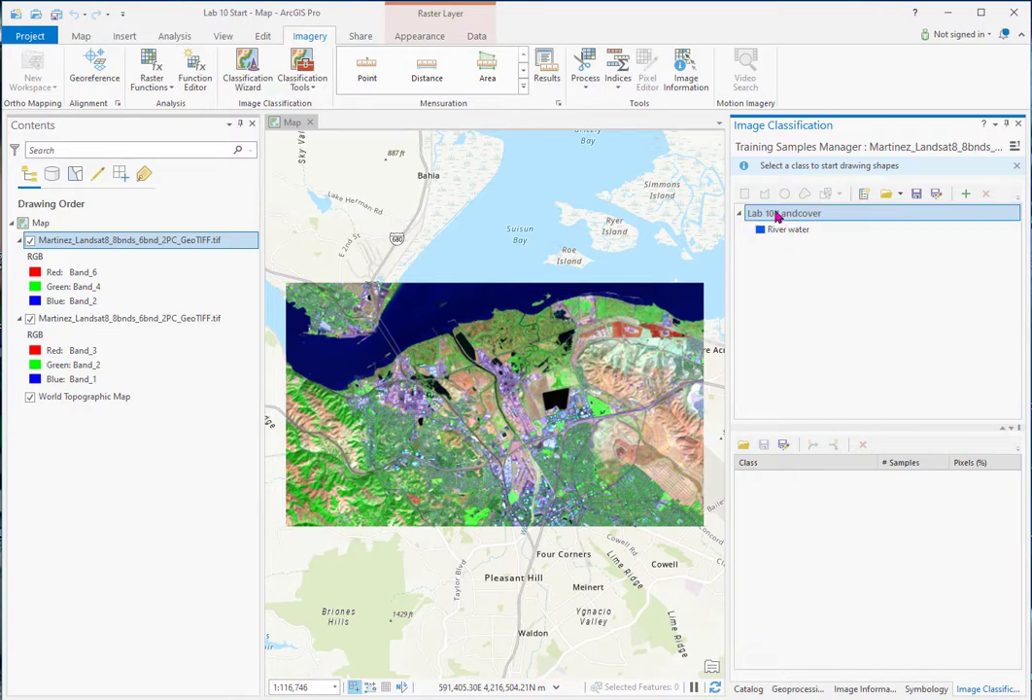
{"action": "left_click", "coordinate": [966, 195]}
{"action": "left_click", "coordinate": [757, 192]}
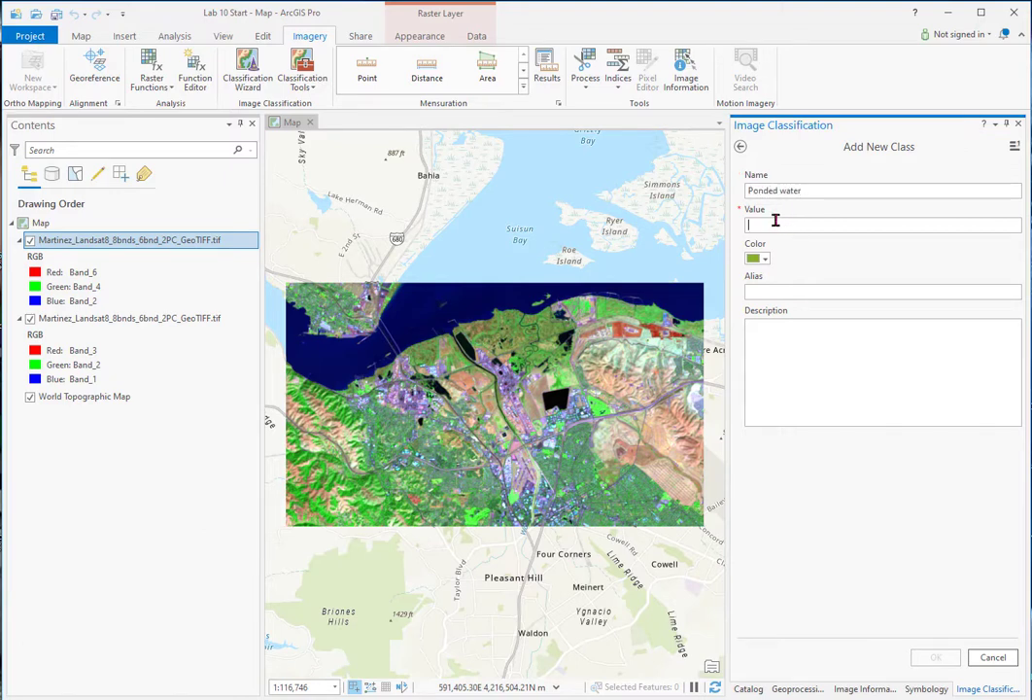
{"action": "left_click", "coordinate": [764, 258]}
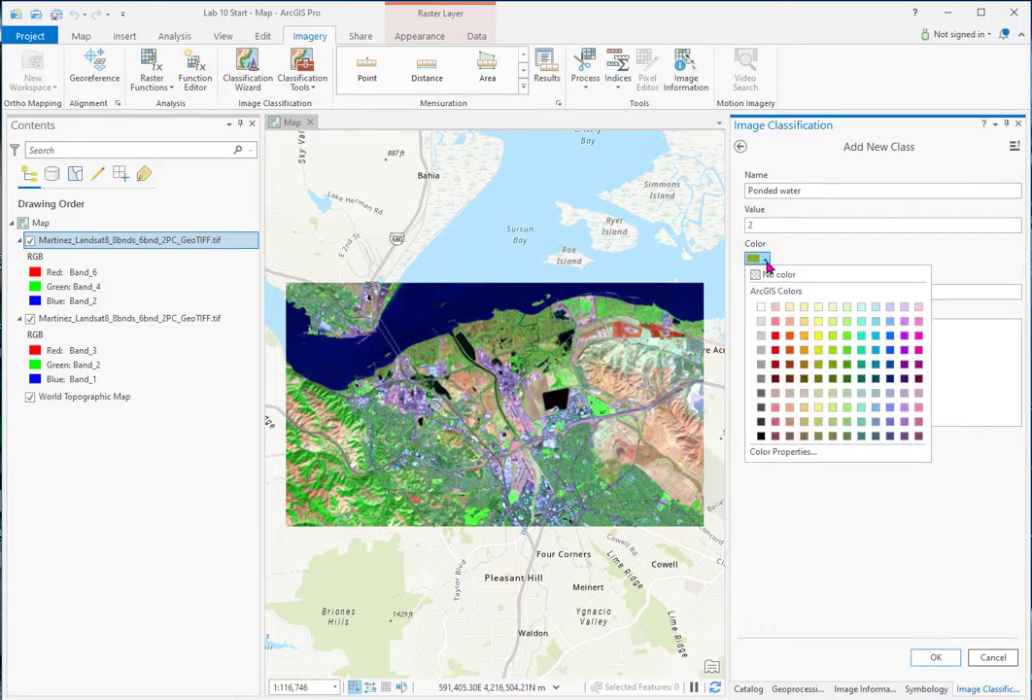
{"action": "left_click", "coordinate": [875, 309]}
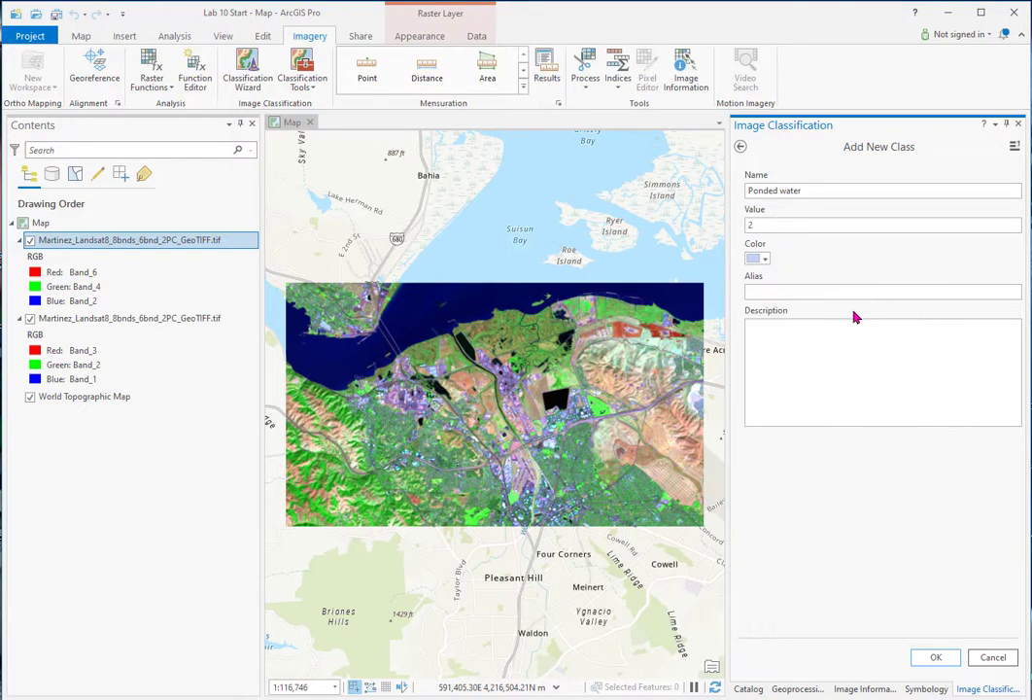
{"action": "left_click", "coordinate": [933, 658]}
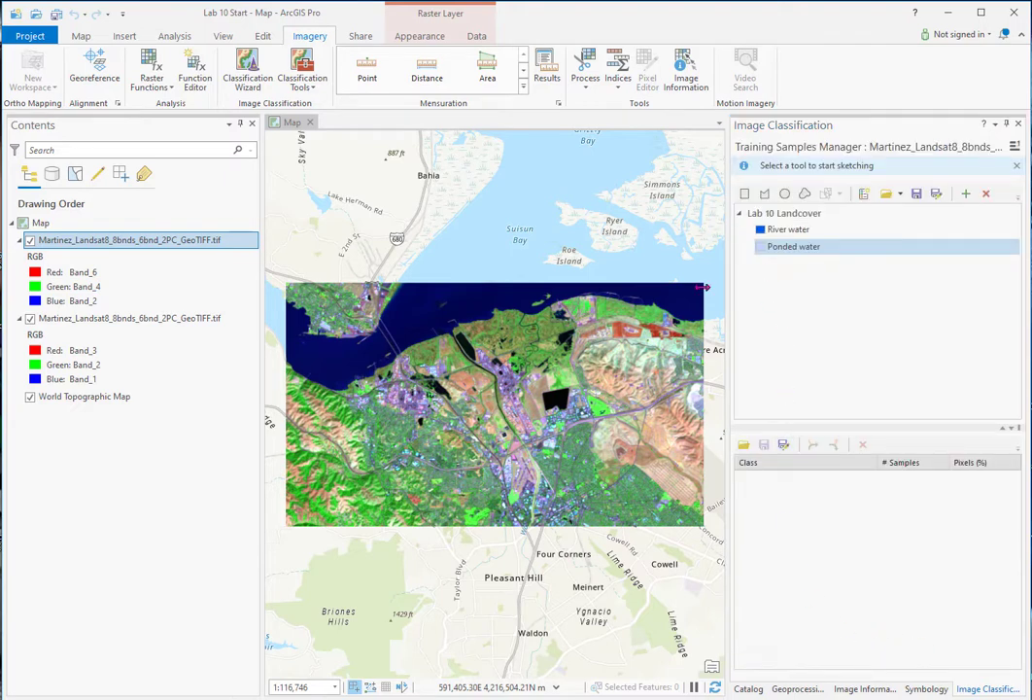
Add a Trees class with value 8 and a dark green color to the Lab 10 Landcover schema
{"action": "left_click_drag", "start_coordinate": [0, 307], "coordinate": [268, 312]}
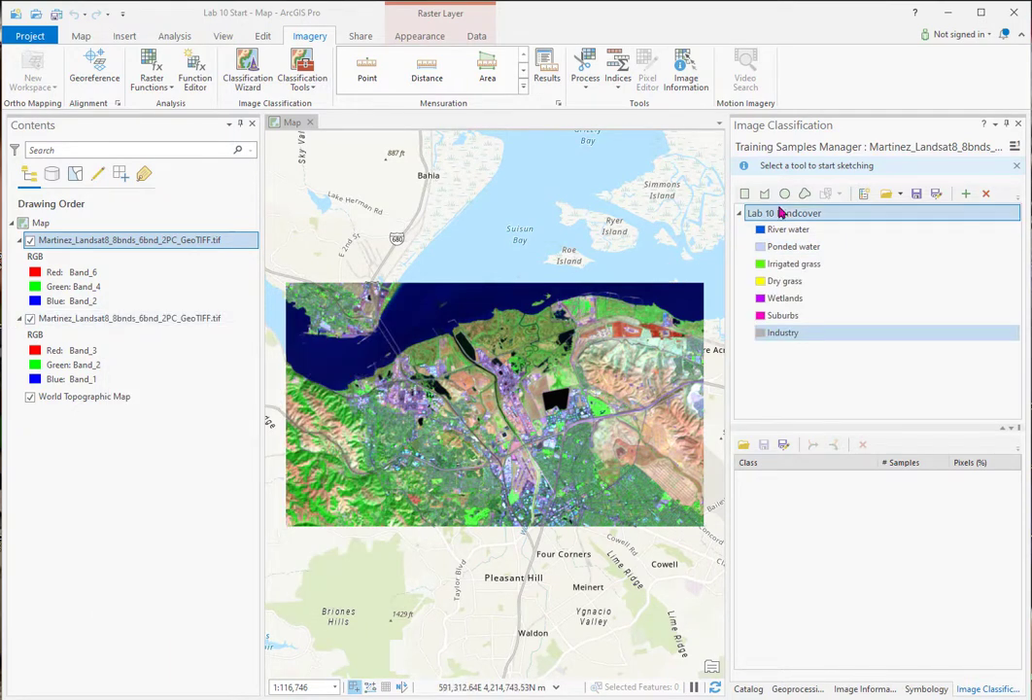
{"action": "left_click", "coordinate": [802, 213]}
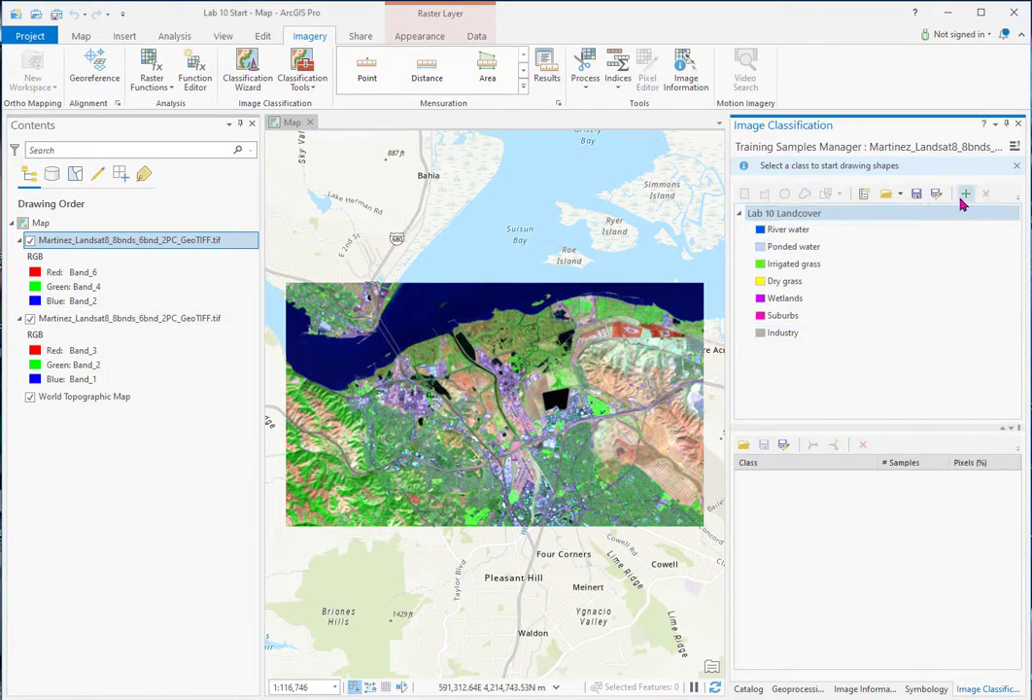
{"action": "left_click", "coordinate": [965, 194]}
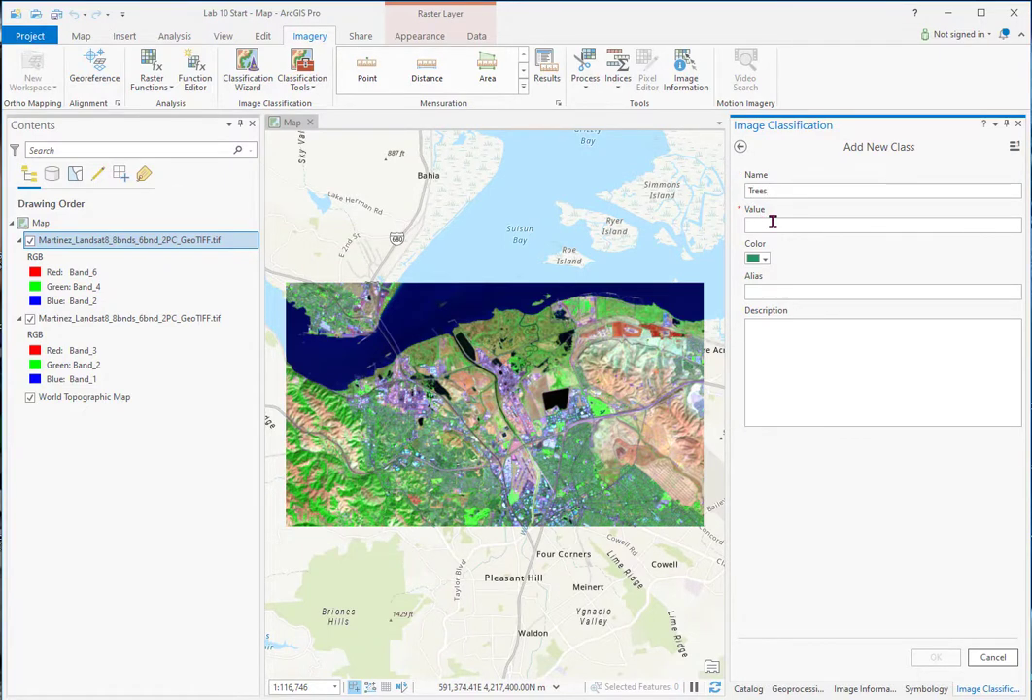
{"action": "type", "text": "8"}
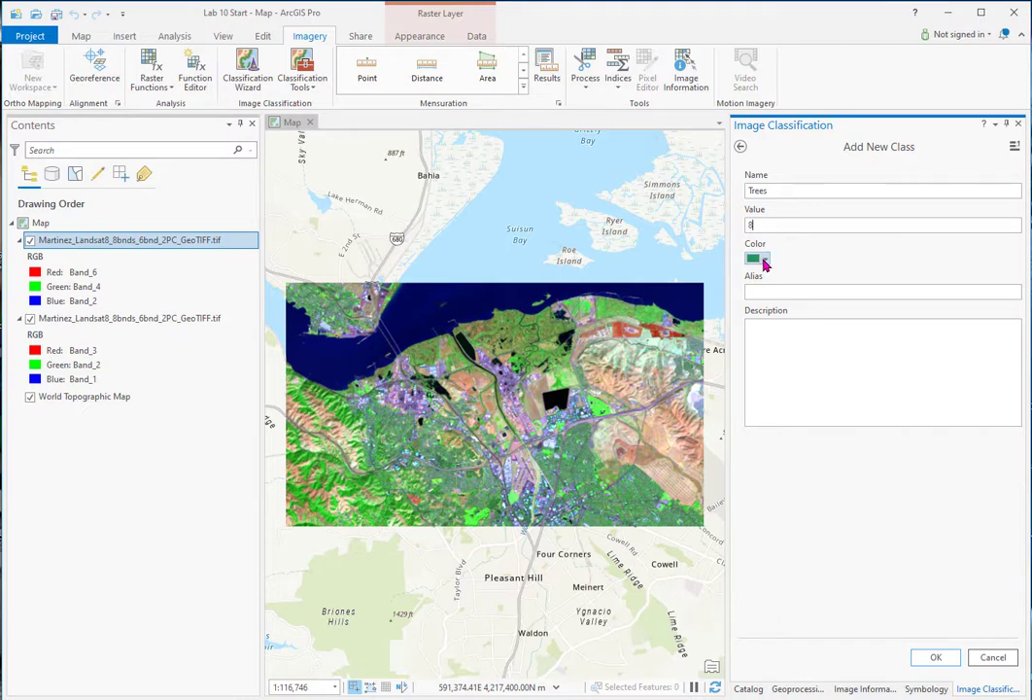
{"action": "left_click", "coordinate": [761, 259]}
{"action": "left_click", "coordinate": [847, 384]}
{"action": "left_click", "coordinate": [935, 659]}
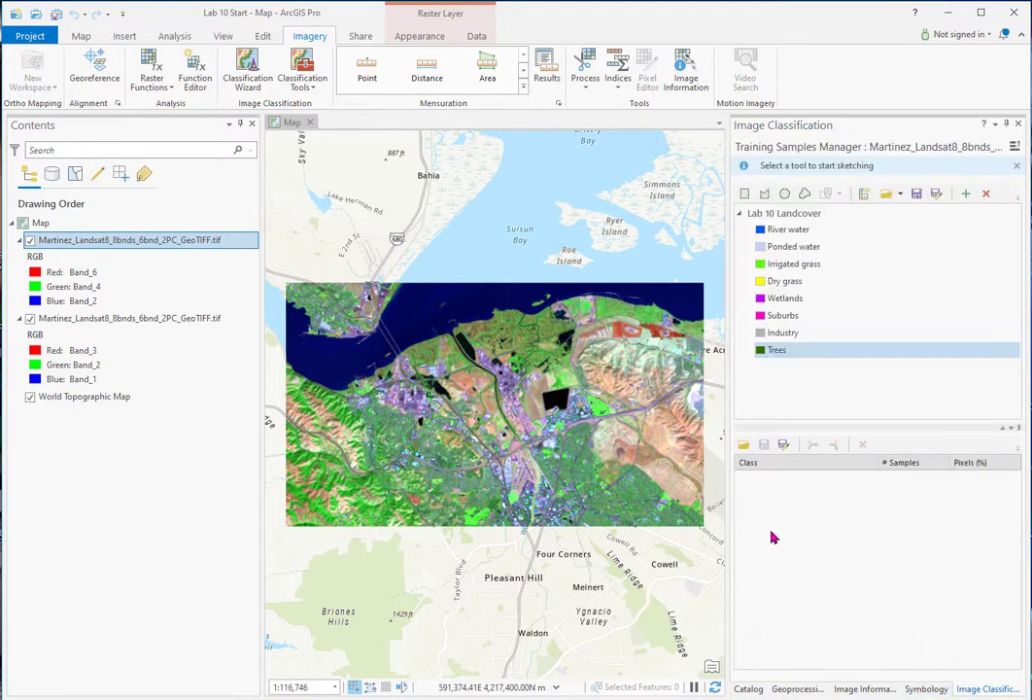
Save the schema as Lab 10 Landcover in the project's Lab 10 Output folder
{"action": "left_click", "coordinate": [935, 195]}
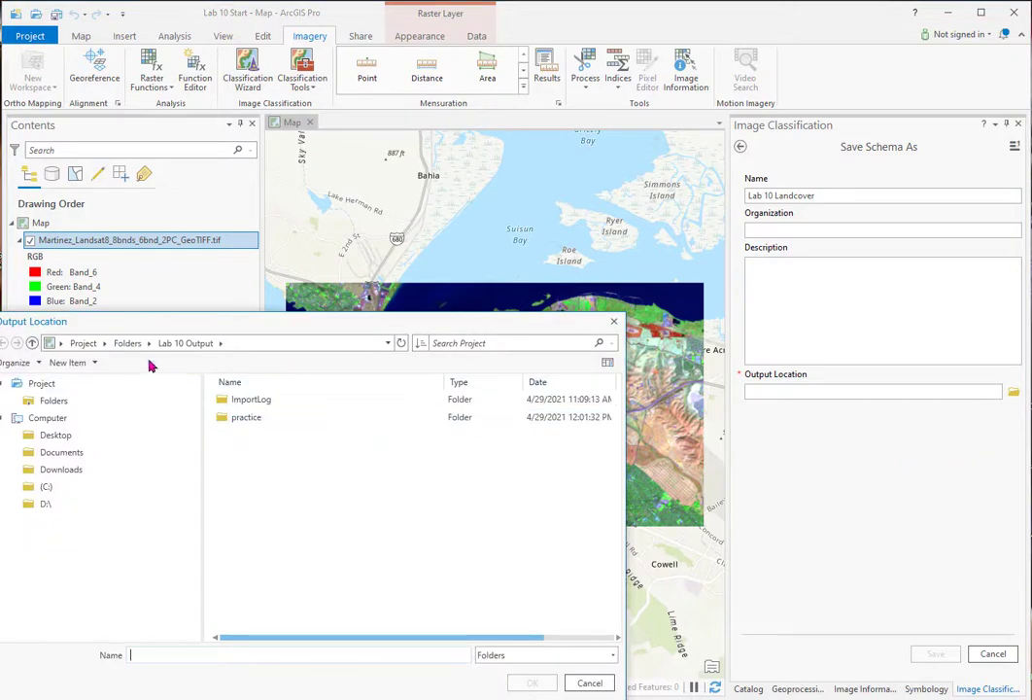
{"action": "left_click", "coordinate": [126, 343]}
{"action": "left_click", "coordinate": [243, 399]}
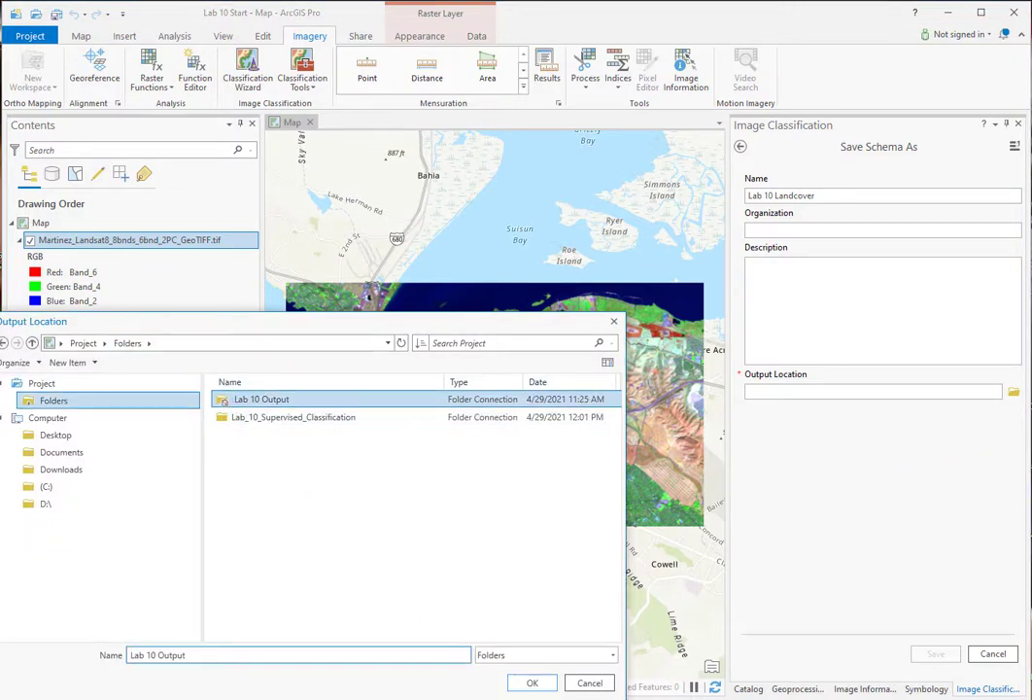
{"action": "left_click", "coordinate": [538, 683]}
{"action": "left_click", "coordinate": [936, 656]}
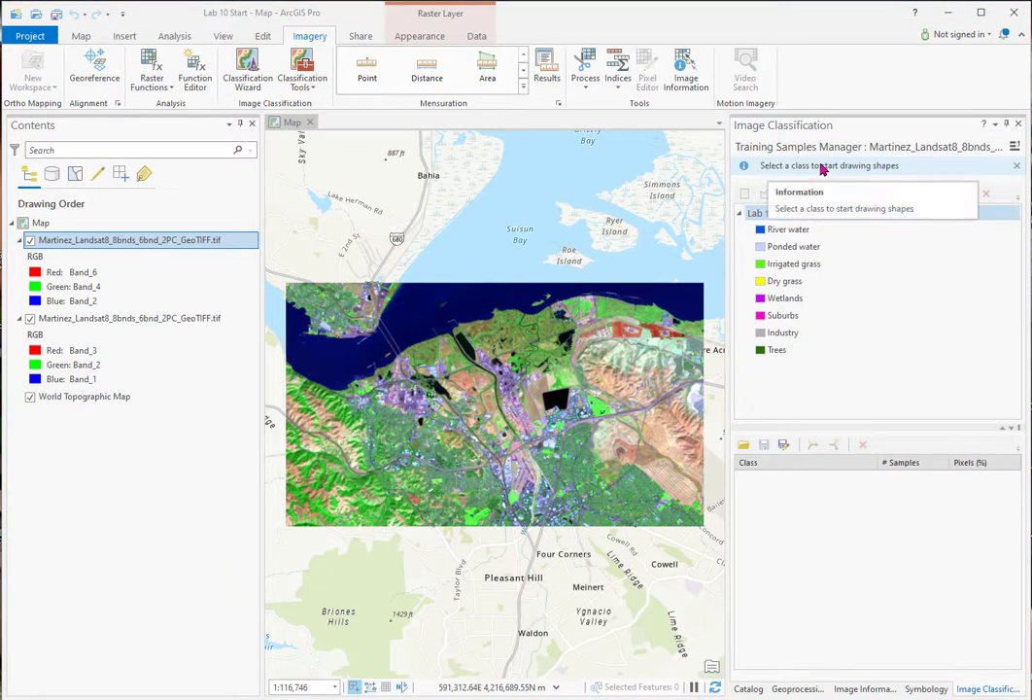
Draw a seven-to-eight-sided River water training polygon in the open river west of the bridge
{"action": "left_click", "coordinate": [783, 231]}
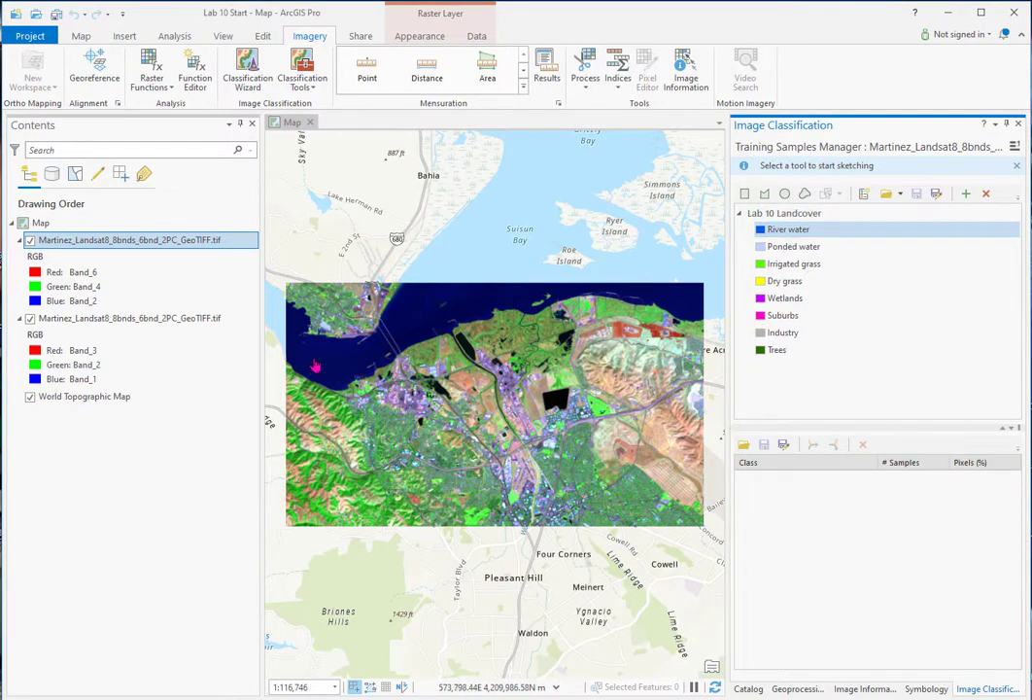
{"action": "scroll", "coordinate": [327, 366], "scroll_direction": "up", "scroll_amount": 1}
{"action": "scroll", "coordinate": [328, 365], "scroll_direction": "up", "scroll_amount": 2}
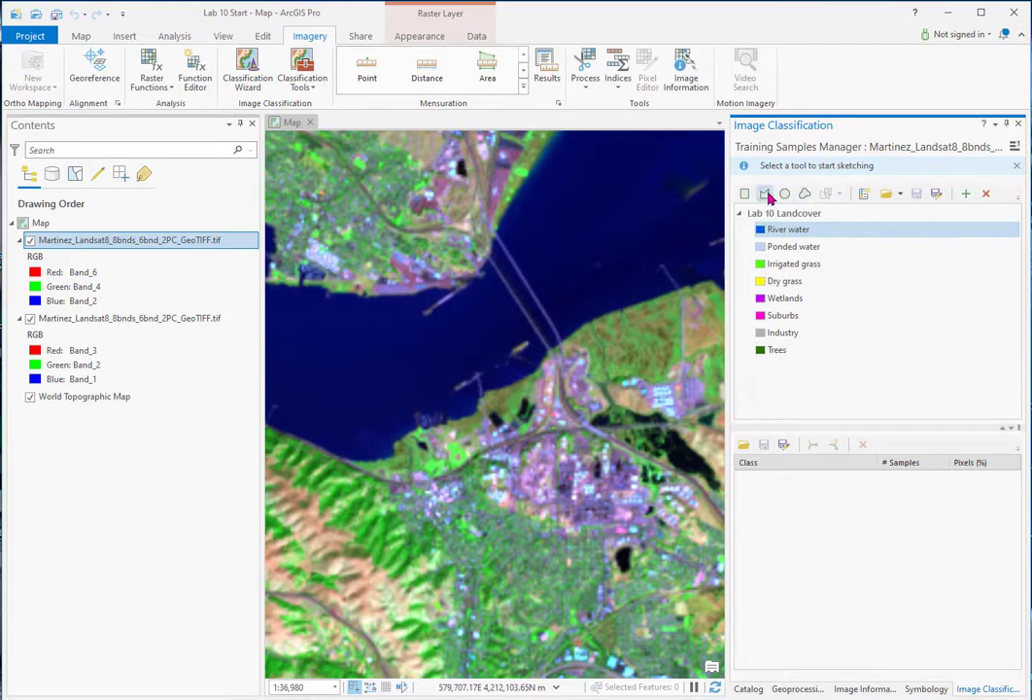
{"action": "left_click", "coordinate": [764, 194]}
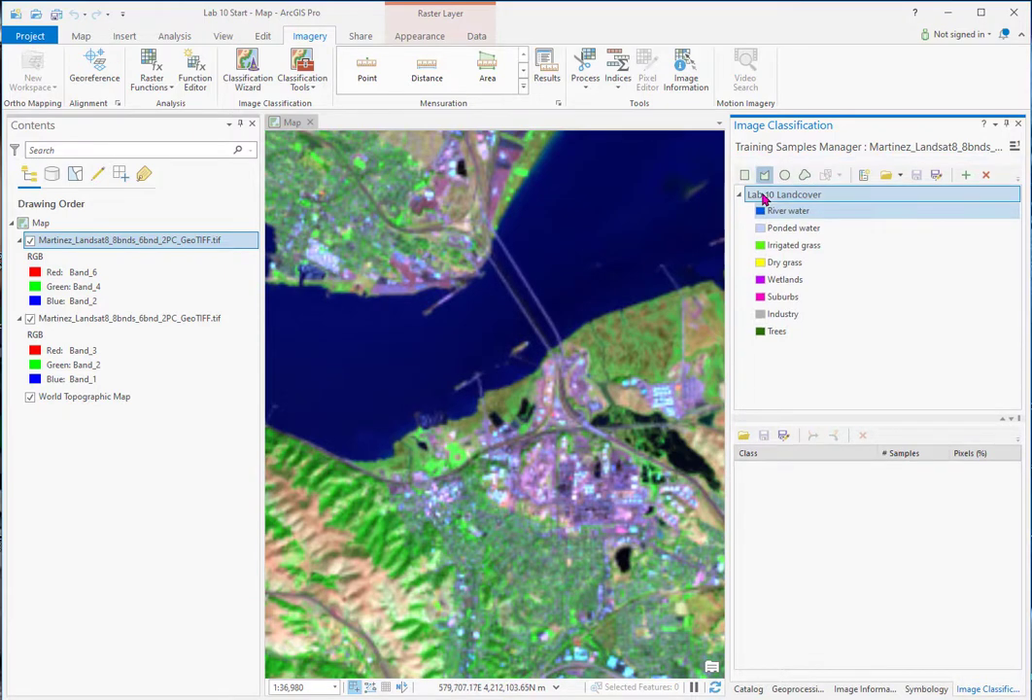
{"action": "left_click", "coordinate": [371, 322]}
{"action": "left_click", "coordinate": [308, 323]}
{"action": "left_click", "coordinate": [289, 363]}
{"action": "left_click", "coordinate": [306, 409]}
{"action": "left_click", "coordinate": [352, 431]}
{"action": "left_click", "coordinate": [390, 412]}
{"action": "left_click", "coordinate": [423, 371]}
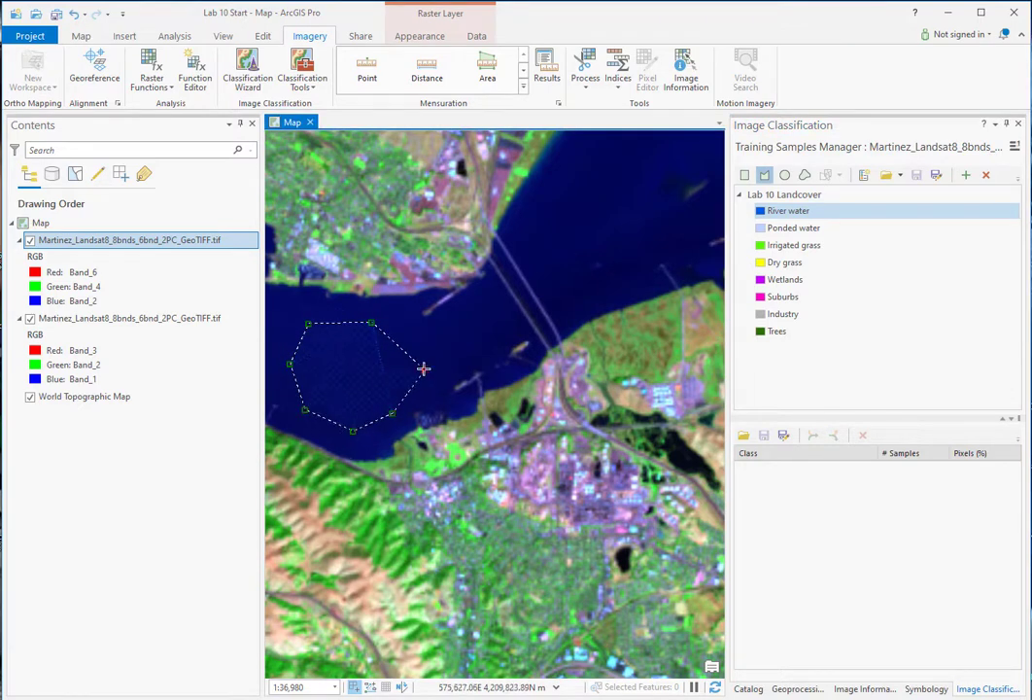
{"action": "double_click", "coordinate": [406, 348]}
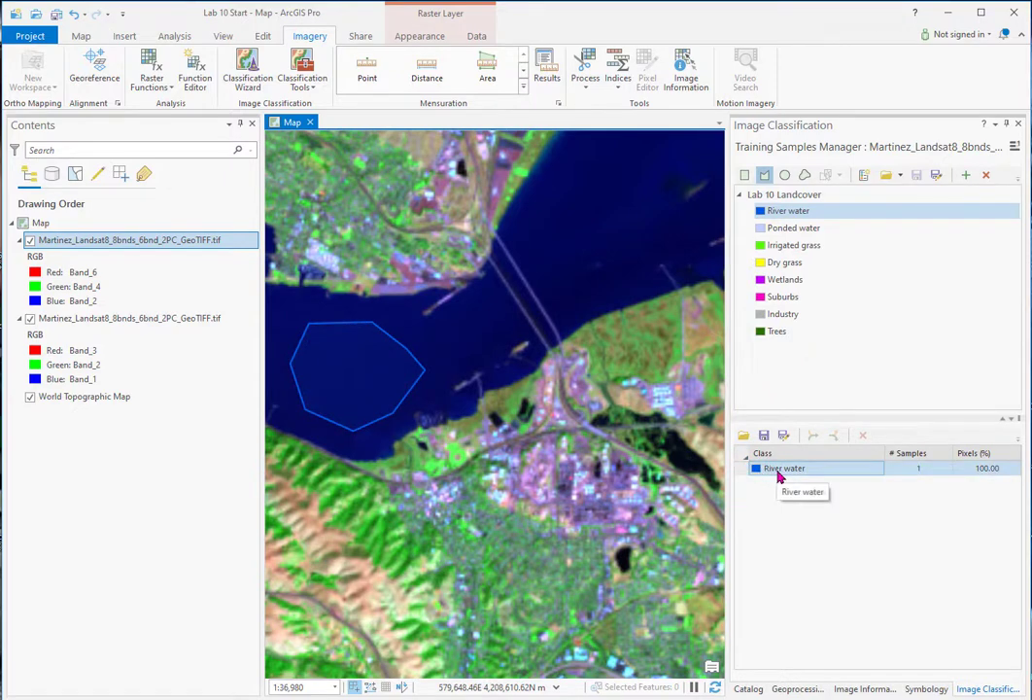
Draw a second River water training polygon in the river just northeast of the bridge
{"action": "left_click", "coordinate": [592, 151]}
{"action": "left_click", "coordinate": [525, 231]}
{"action": "left_click", "coordinate": [558, 300]}
{"action": "left_click", "coordinate": [579, 262]}
{"action": "left_click", "coordinate": [613, 247]}
{"action": "left_click", "coordinate": [650, 232]}
{"action": "left_click", "coordinate": [649, 187]}
{"action": "double_click", "coordinate": [632, 161]}
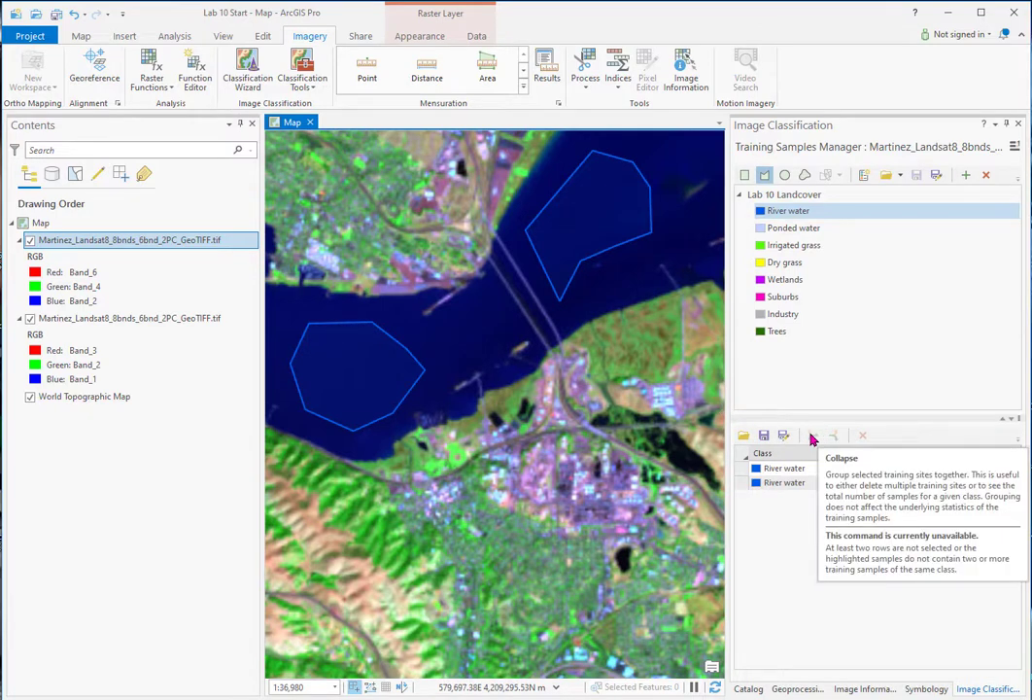
Try to select both River water training samples together in the samples list
{"action": "left_click", "coordinate": [770, 469]}
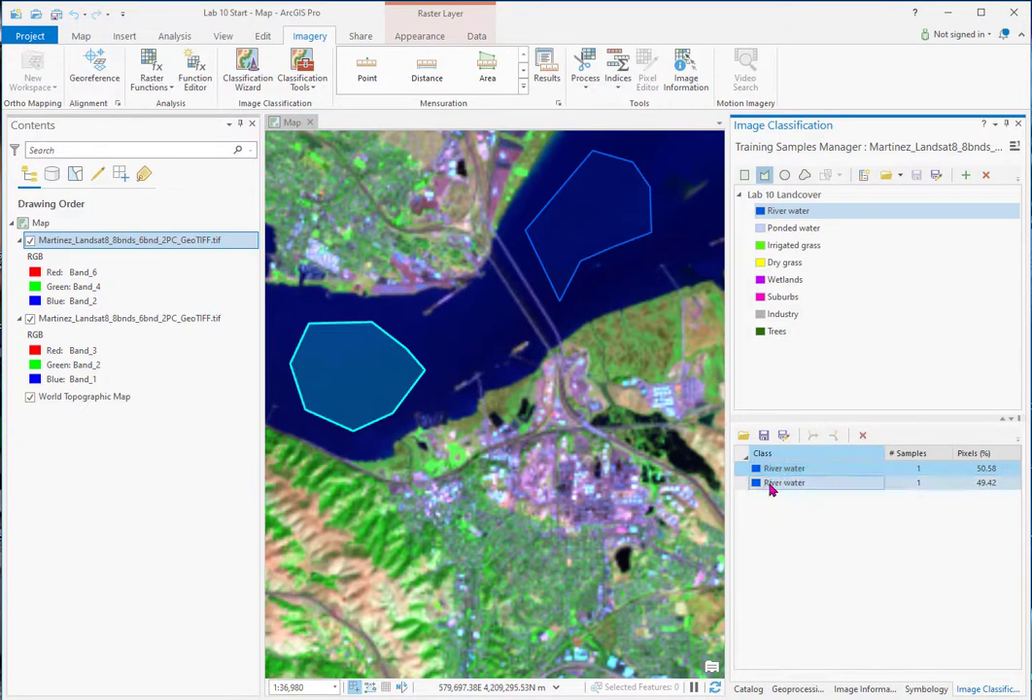
{"action": "left_click", "coordinate": [767, 482], "text": "shift"}
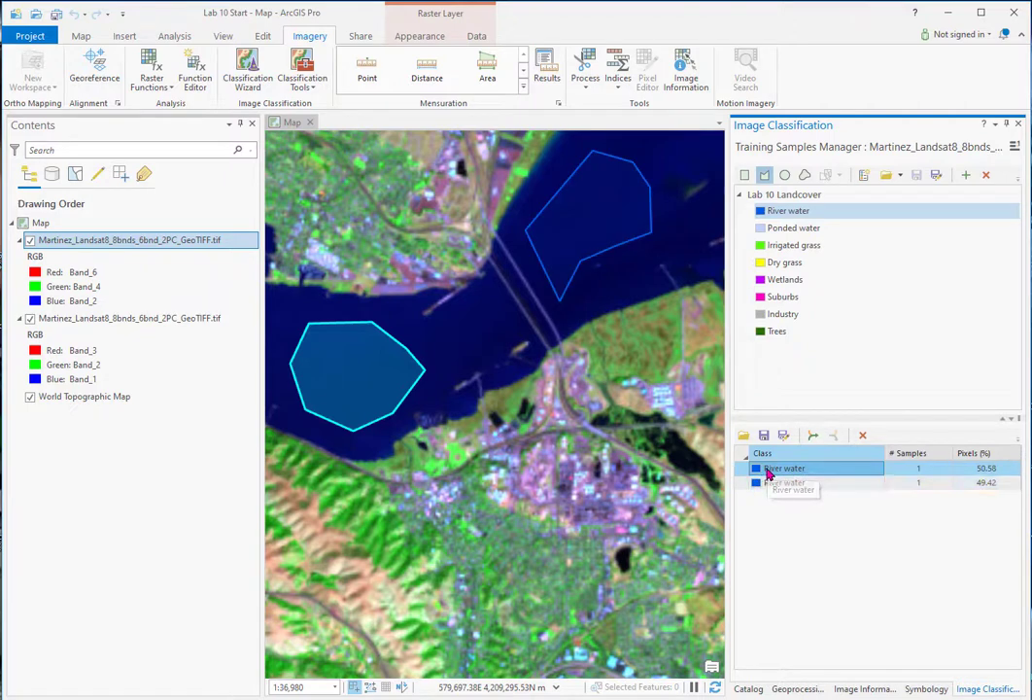
{"action": "left_click", "coordinate": [772, 482], "text": "ctrl"}
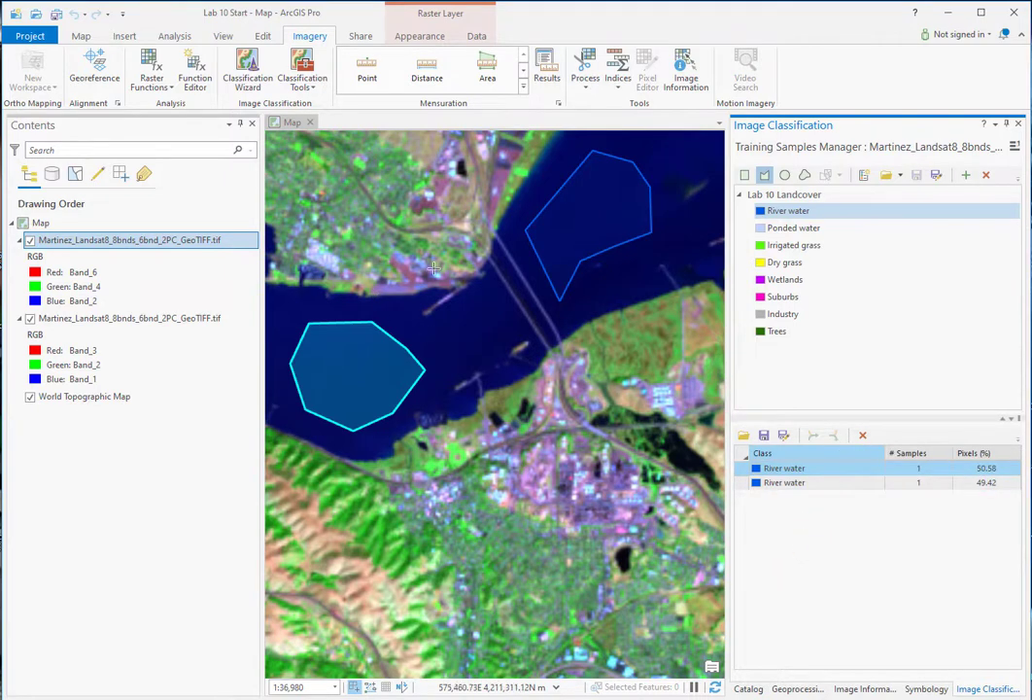
Hide the Martinez image layer displayed with Bands 6, 4 and 2 and inspect the river in the Band 3, 2, 1 image
{"action": "scroll", "coordinate": [473, 299], "scroll_direction": "up", "scroll_amount": 3}
{"action": "scroll", "coordinate": [472, 299], "scroll_direction": "down", "scroll_amount": 5}
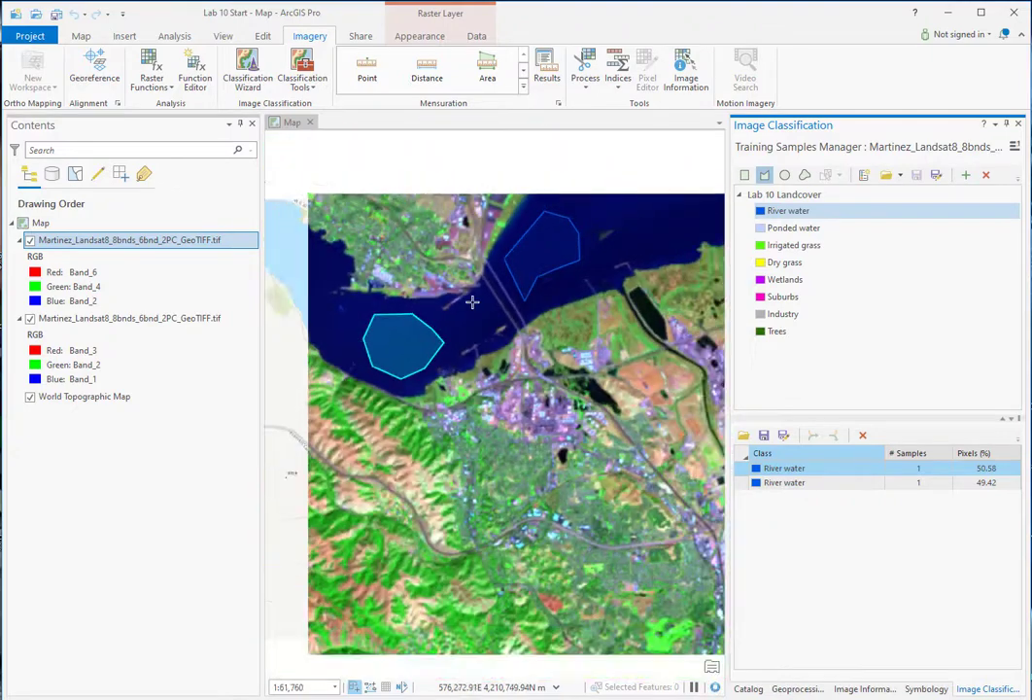
{"action": "left_click_drag", "start_coordinate": [634, 242], "coordinate": [356, 331]}
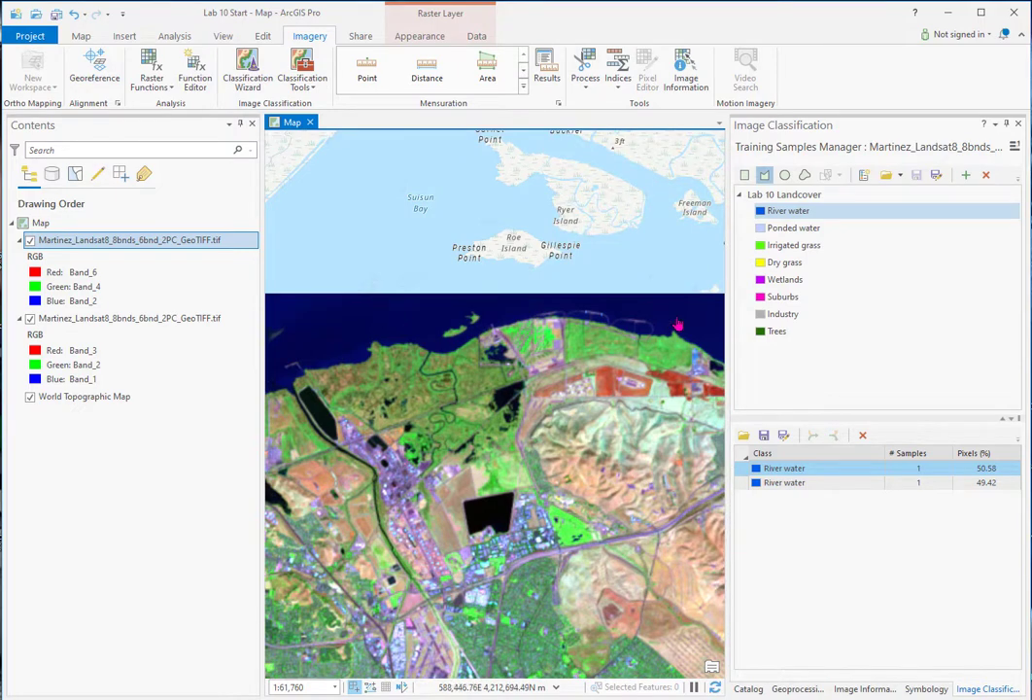
{"action": "left_click", "coordinate": [31, 240]}
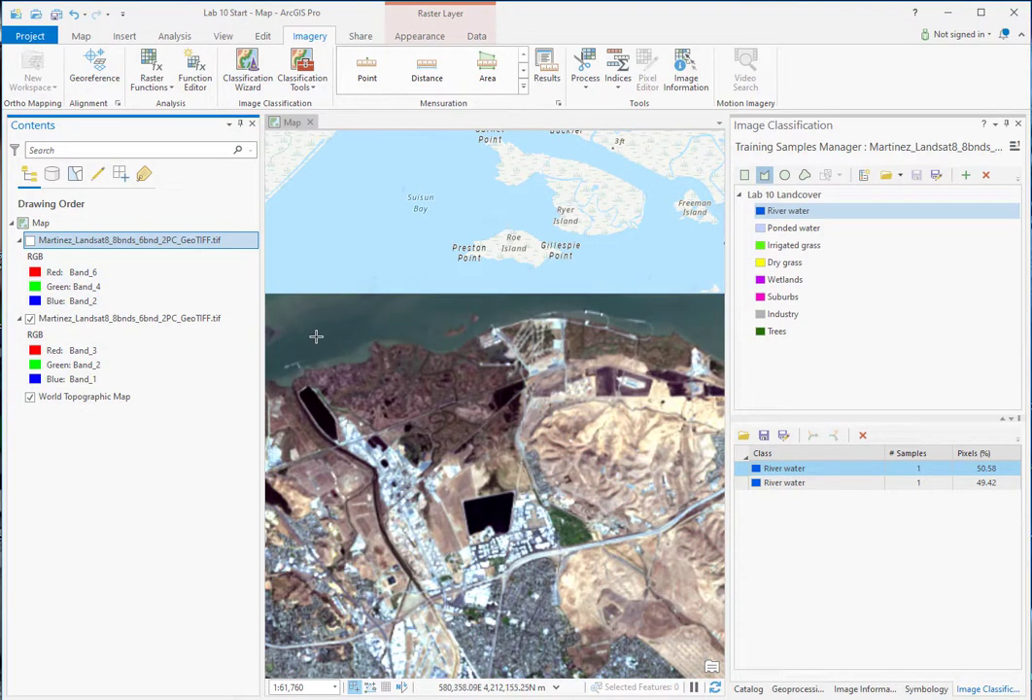
{"action": "left_click_drag", "start_coordinate": [373, 315], "coordinate": [604, 267]}
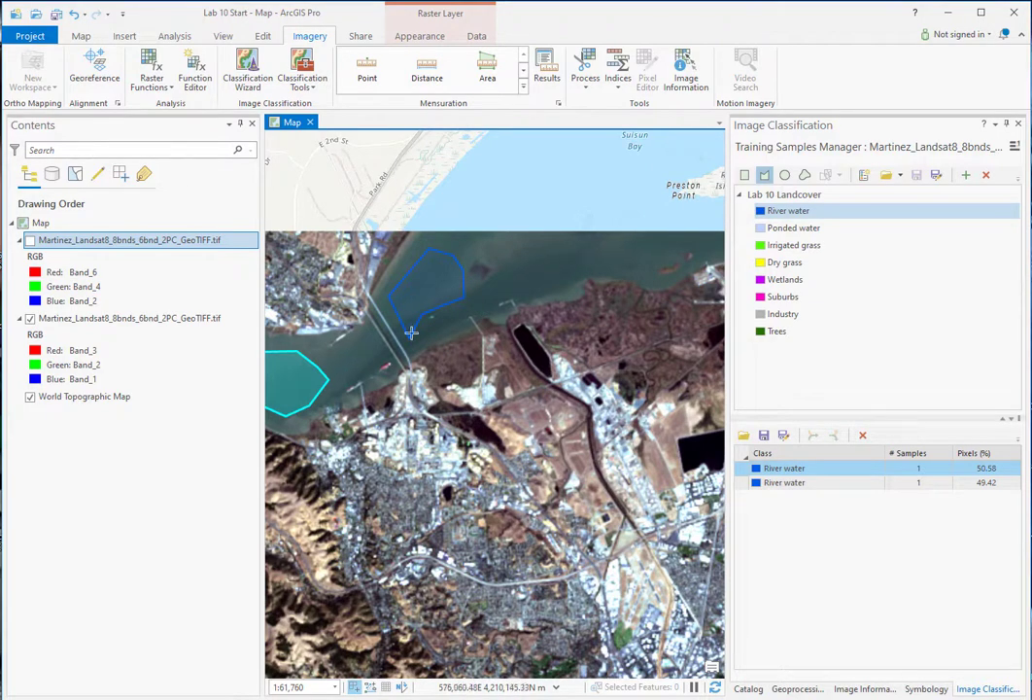
{"action": "scroll", "coordinate": [479, 267], "scroll_direction": "up", "scroll_amount": 3}
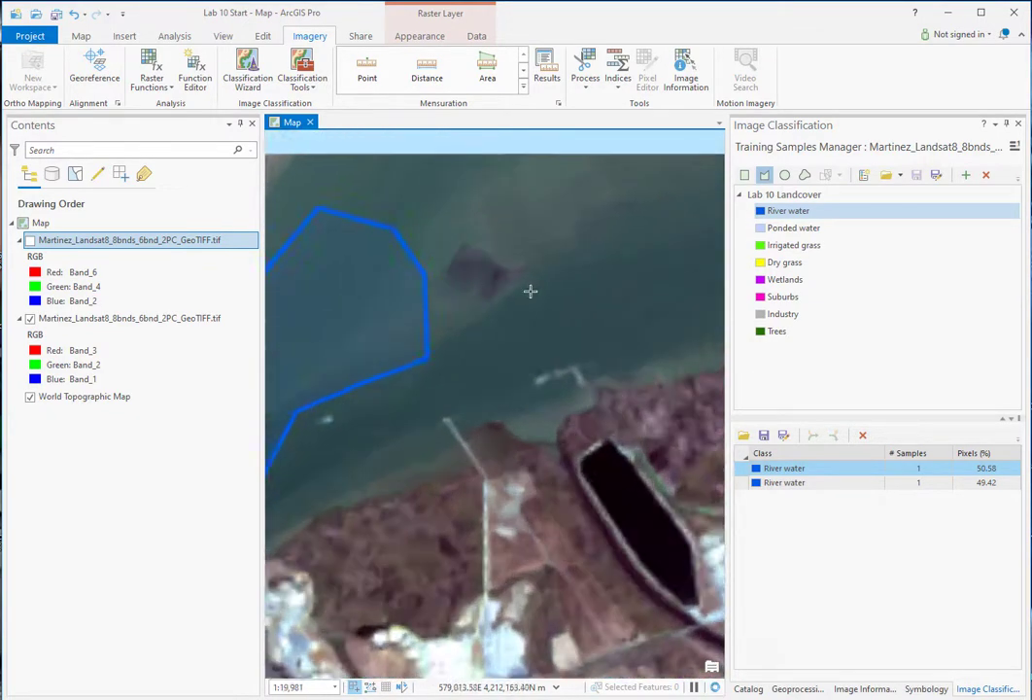
{"action": "scroll", "coordinate": [464, 269], "scroll_direction": "down", "scroll_amount": 2}
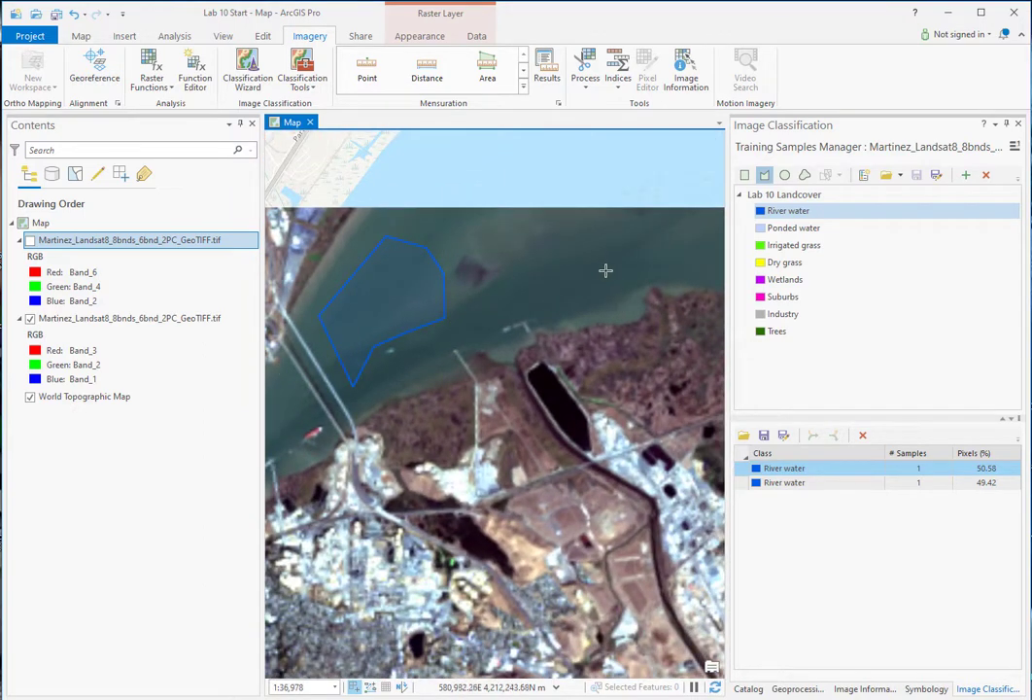
Draw a third River water training polygon in the darker water east of the dark patch, clear of the southern shoreline
{"action": "left_click", "coordinate": [594, 249]}
{"action": "left_click", "coordinate": [530, 258]}
{"action": "left_click", "coordinate": [507, 275]}
{"action": "left_click", "coordinate": [520, 296]}
{"action": "left_click", "coordinate": [554, 313]}
{"action": "left_click", "coordinate": [597, 314]}
{"action": "left_click", "coordinate": [632, 314]}
{"action": "left_click", "coordinate": [636, 296]}
{"action": "double_click", "coordinate": [621, 253]}
{"action": "scroll", "coordinate": [622, 253], "scroll_direction": "down", "scroll_amount": 2}
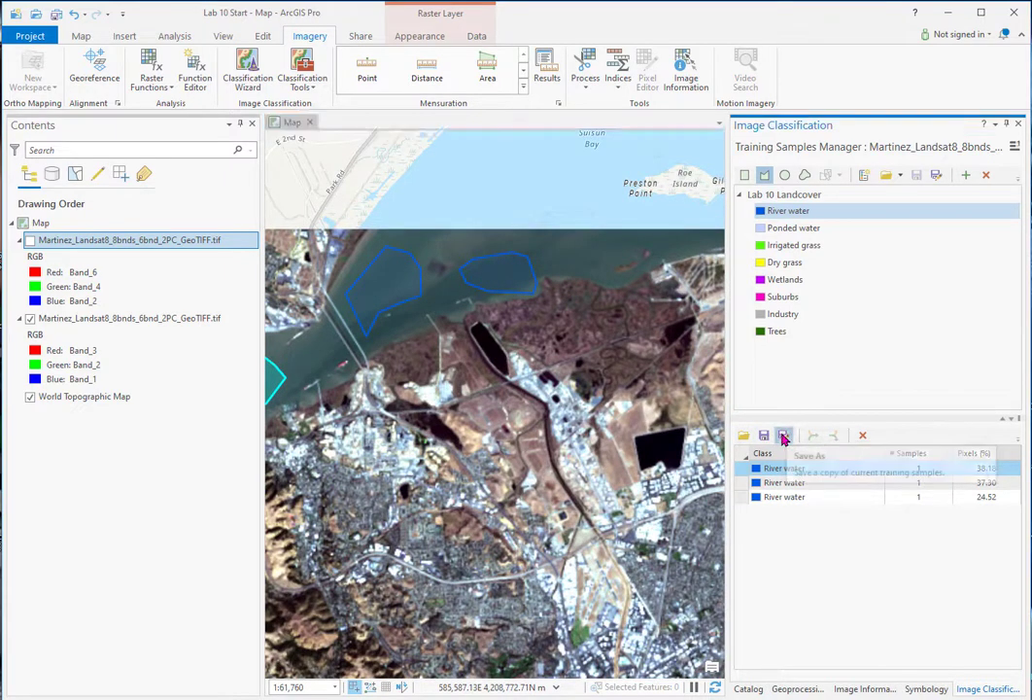
Save a copy of the training samples as Lab_10_training_samples in the Lab 10 Output folder
{"action": "left_click", "coordinate": [783, 437]}
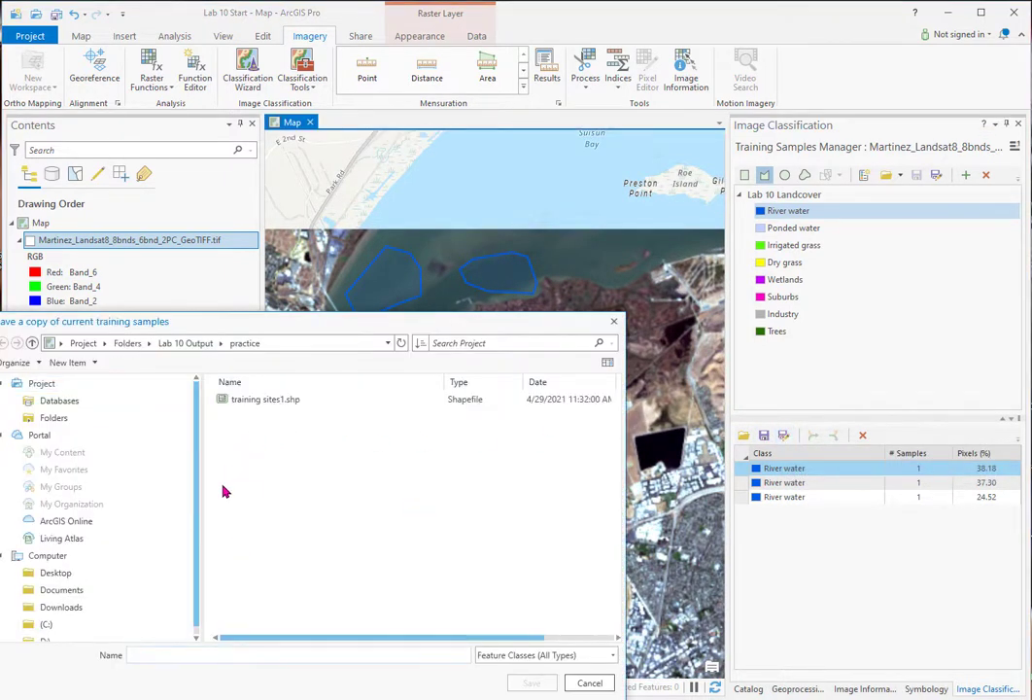
{"action": "left_click", "coordinate": [184, 343]}
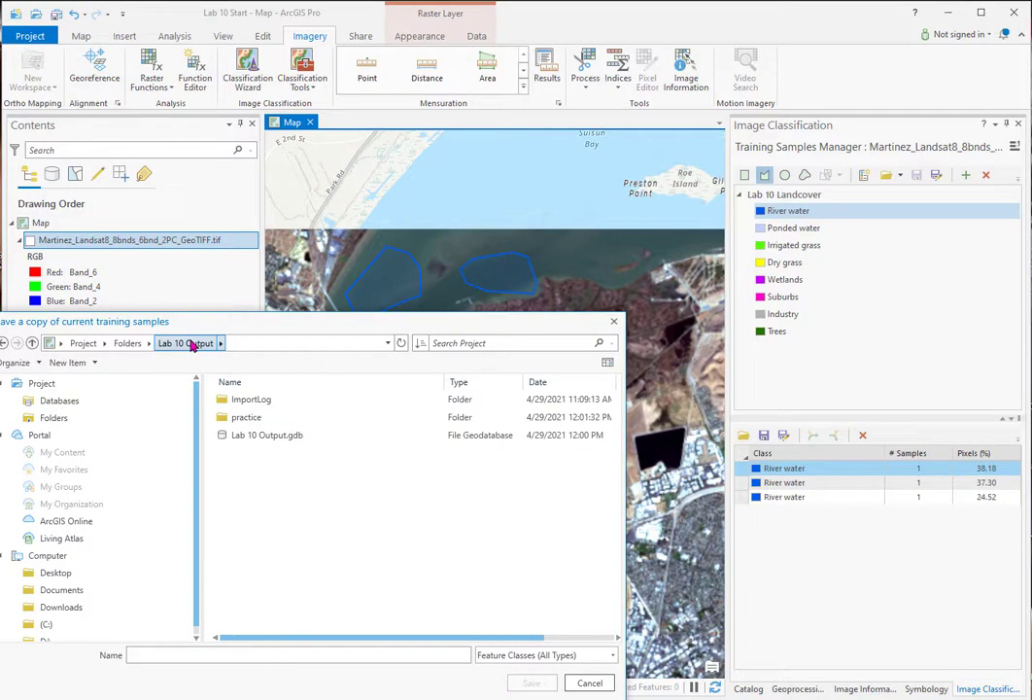
{"action": "left_click", "coordinate": [143, 654]}
{"action": "type", "text": "Lab_10_training_samples"}
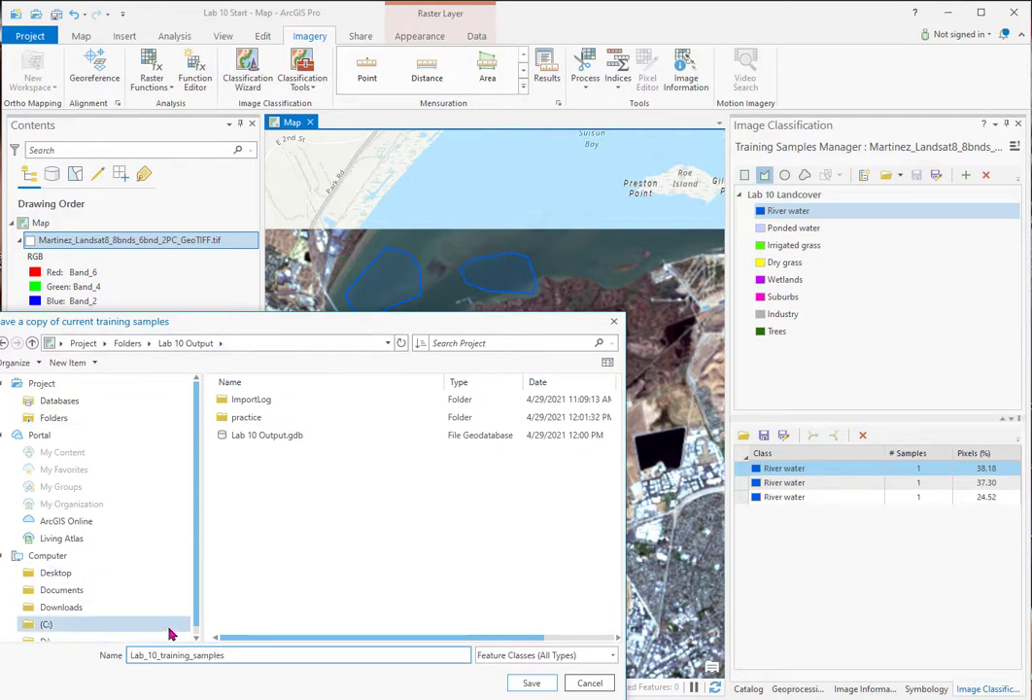
{"action": "left_click", "coordinate": [534, 683]}
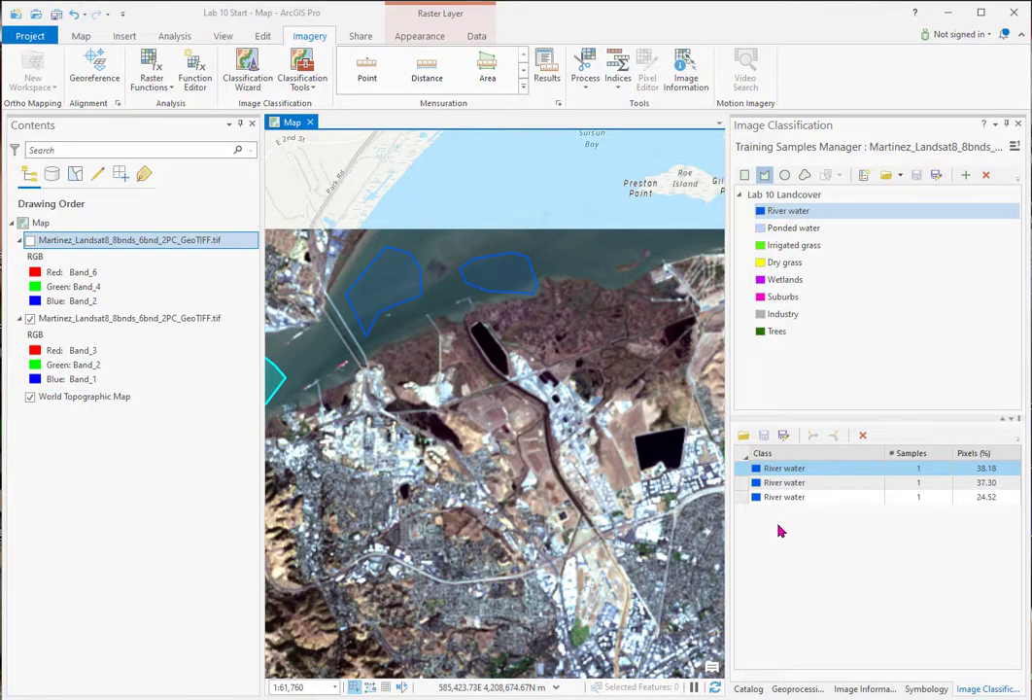
Choose the Ponded water class with the polygon sketch tool and frame the large black pond beside the industrial area
{"action": "scroll", "coordinate": [667, 451], "scroll_direction": "up", "scroll_amount": 3}
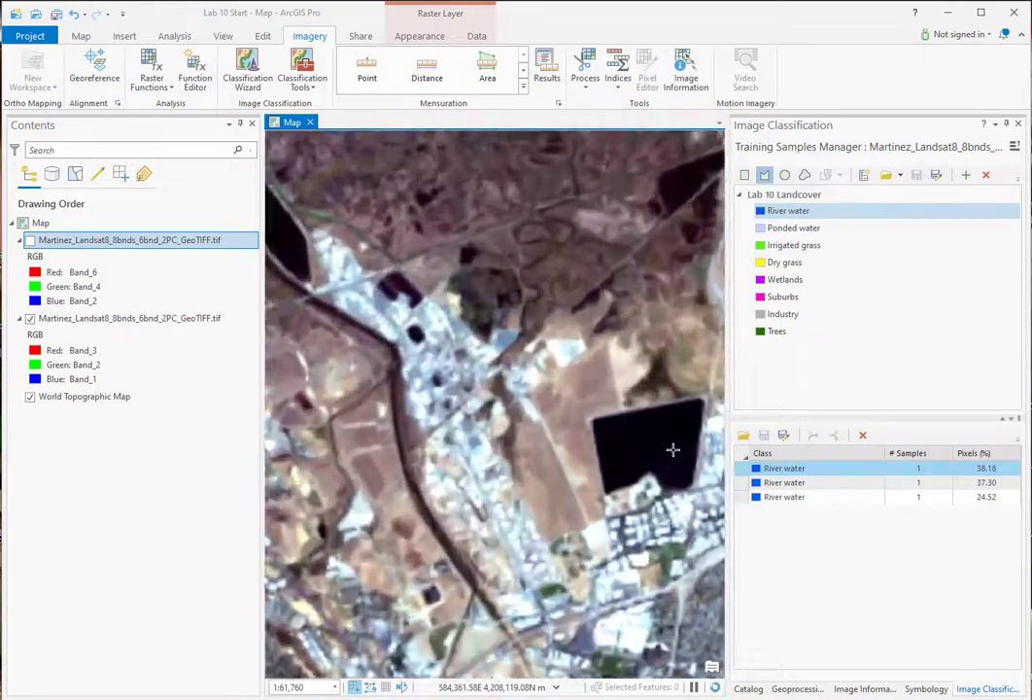
{"action": "left_click_drag", "start_coordinate": [629, 391], "coordinate": [522, 442]}
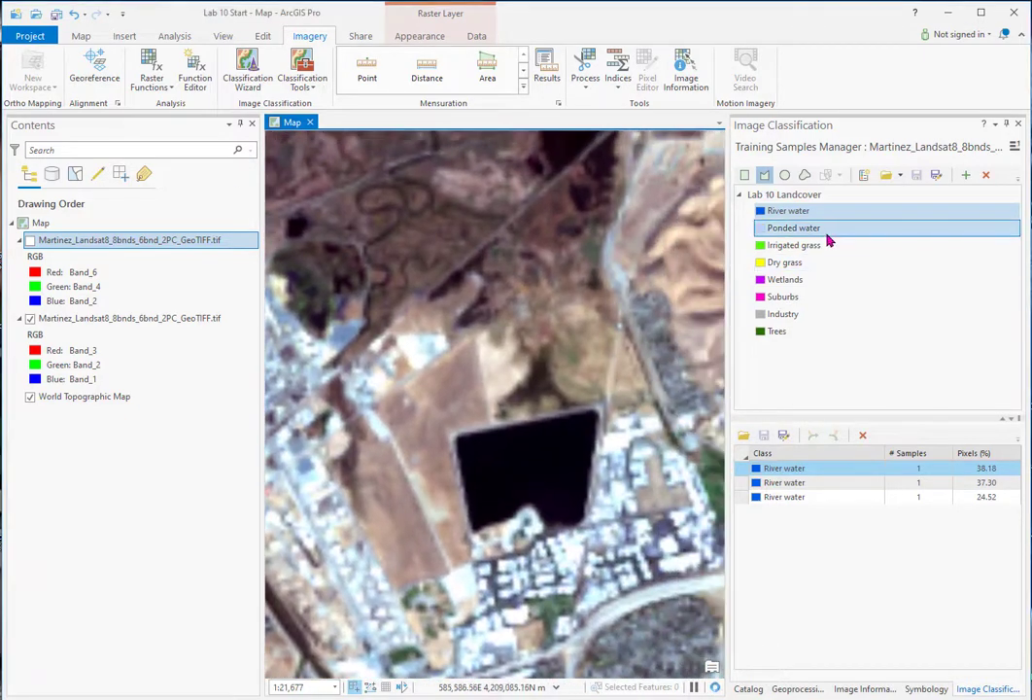
{"action": "left_click", "coordinate": [796, 233]}
{"action": "left_click", "coordinate": [763, 178]}
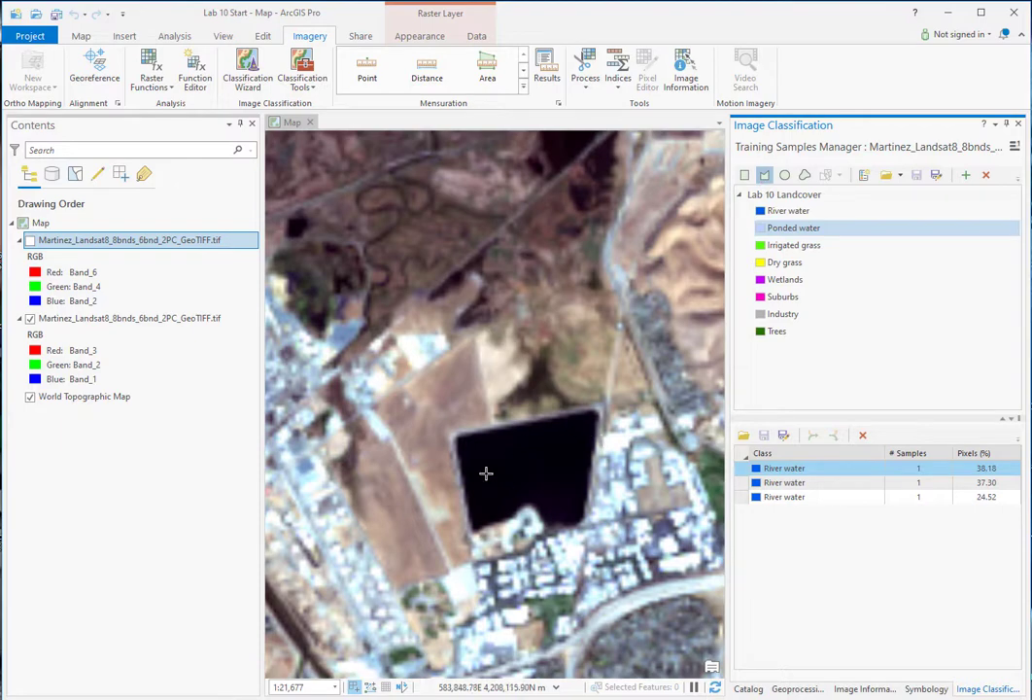
{"action": "scroll", "coordinate": [538, 469], "scroll_direction": "up", "scroll_amount": 2}
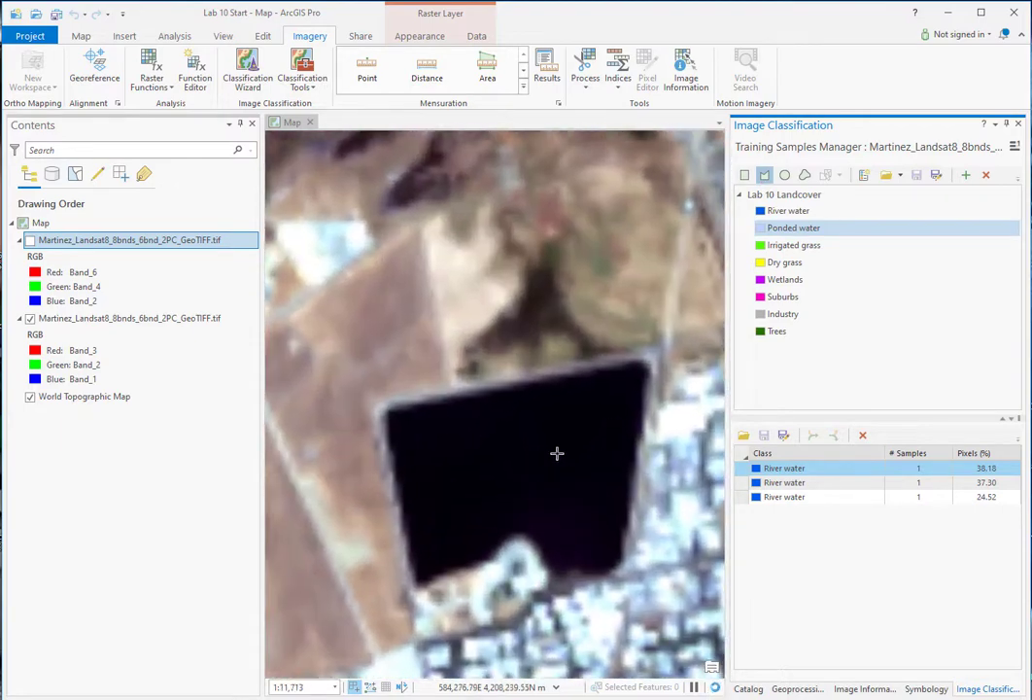
Change the resampling type of both Martinez image layers so they display individual unsmoothed pixels
{"action": "left_click", "coordinate": [415, 37]}
{"action": "left_click", "coordinate": [457, 82]}
{"action": "left_click", "coordinate": [473, 115]}
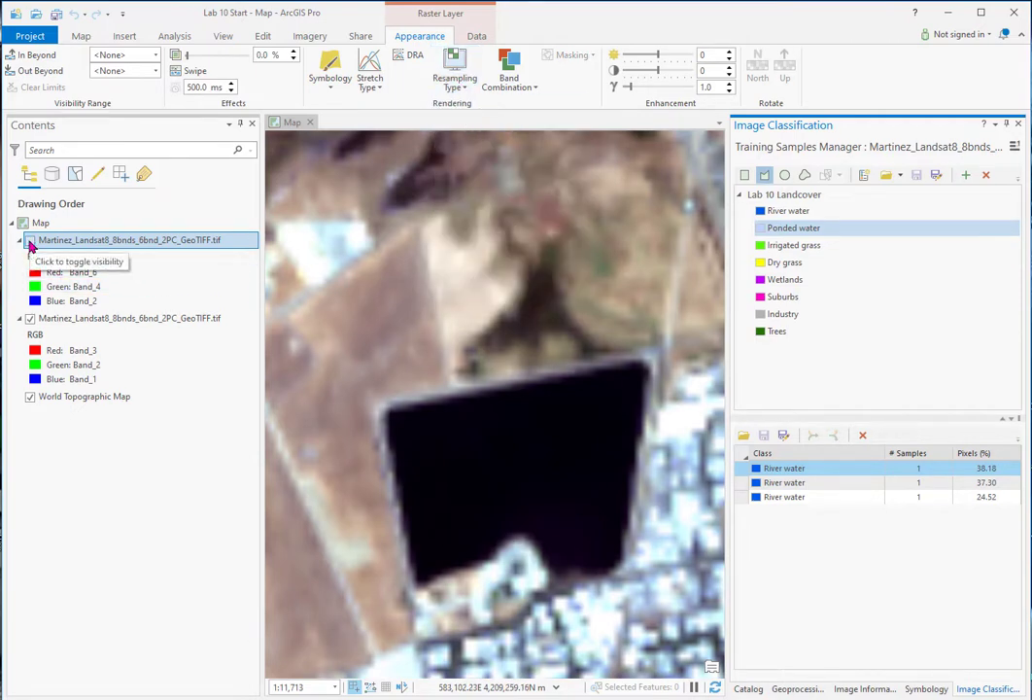
{"action": "left_click", "coordinate": [163, 321]}
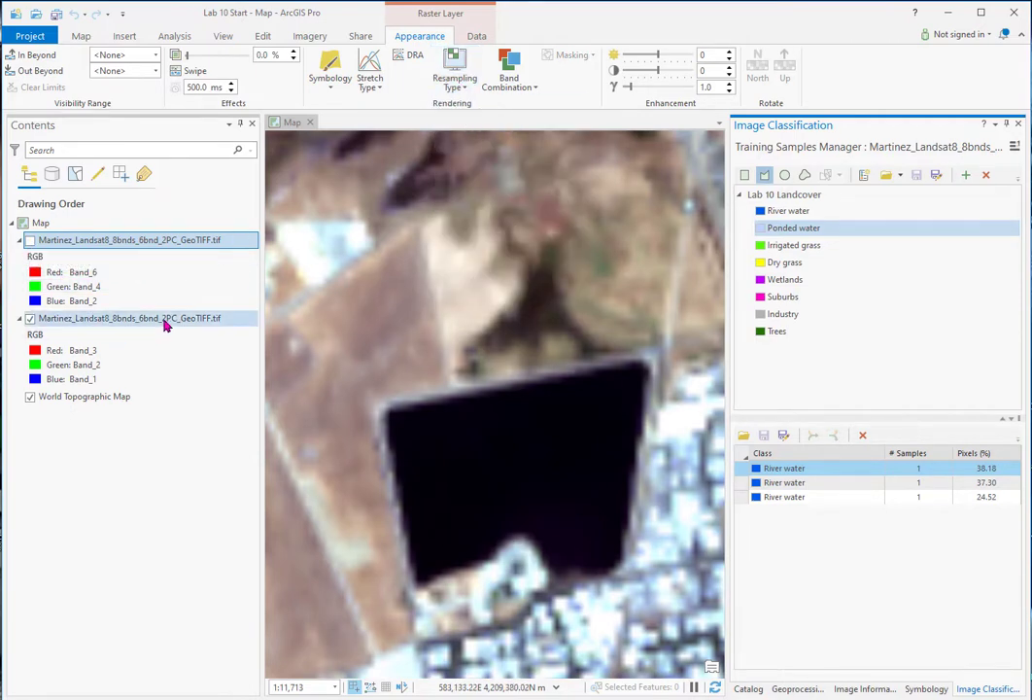
{"action": "left_click", "coordinate": [458, 85]}
{"action": "left_click", "coordinate": [477, 116]}
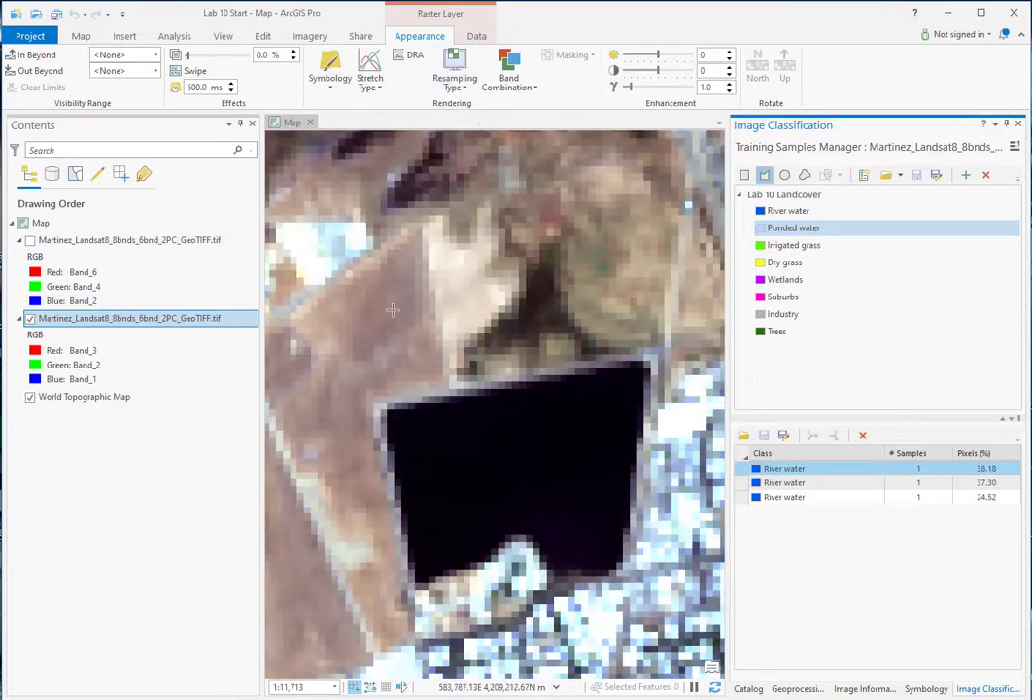
Draw a Ponded water training polygon inside the large black pond, keeping its edges away from the shoreline pixels
{"action": "left_click", "coordinate": [575, 398]}
{"action": "left_click", "coordinate": [424, 428]}
{"action": "left_click", "coordinate": [423, 562]}
{"action": "left_click", "coordinate": [459, 561]}
{"action": "left_click", "coordinate": [510, 527]}
{"action": "left_click", "coordinate": [542, 528]}
{"action": "left_click", "coordinate": [570, 548]}
{"action": "left_click", "coordinate": [606, 522]}
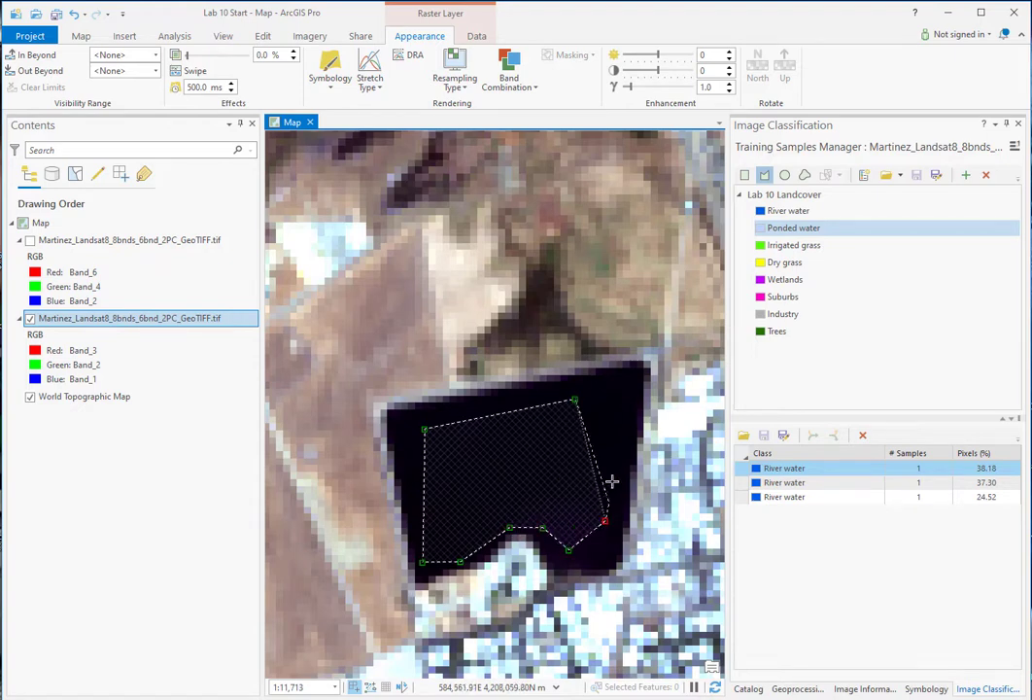
{"action": "double_click", "coordinate": [612, 416]}
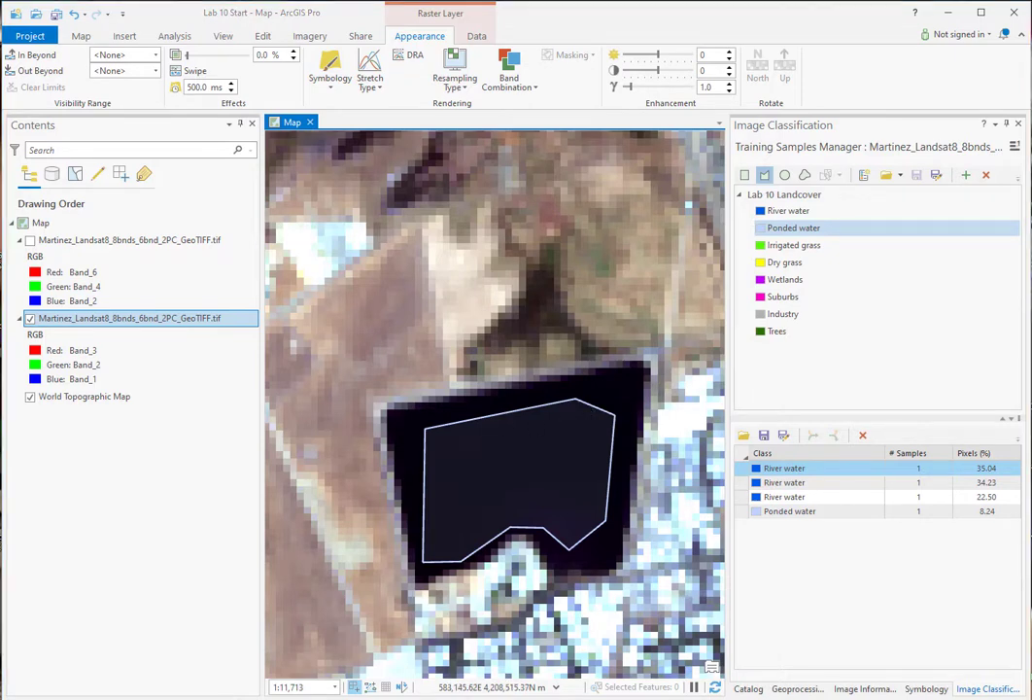
Show the full Martinez image extent and review the completed Lab 10 run training samples listed for each class
{"action": "right_click", "coordinate": [93, 318]}
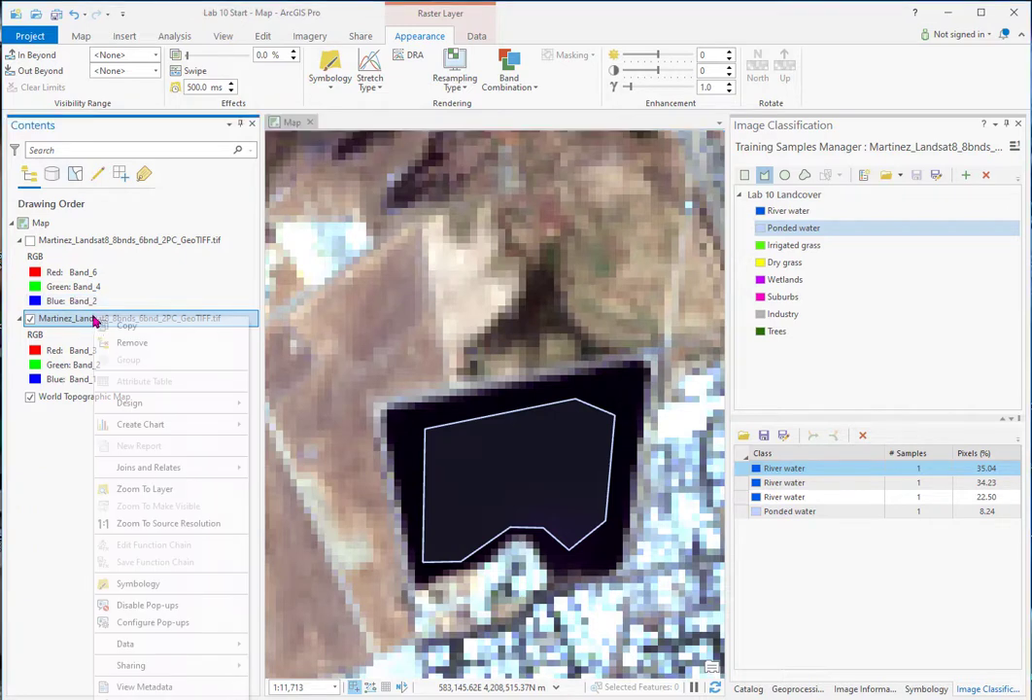
{"action": "left_click", "coordinate": [145, 488]}
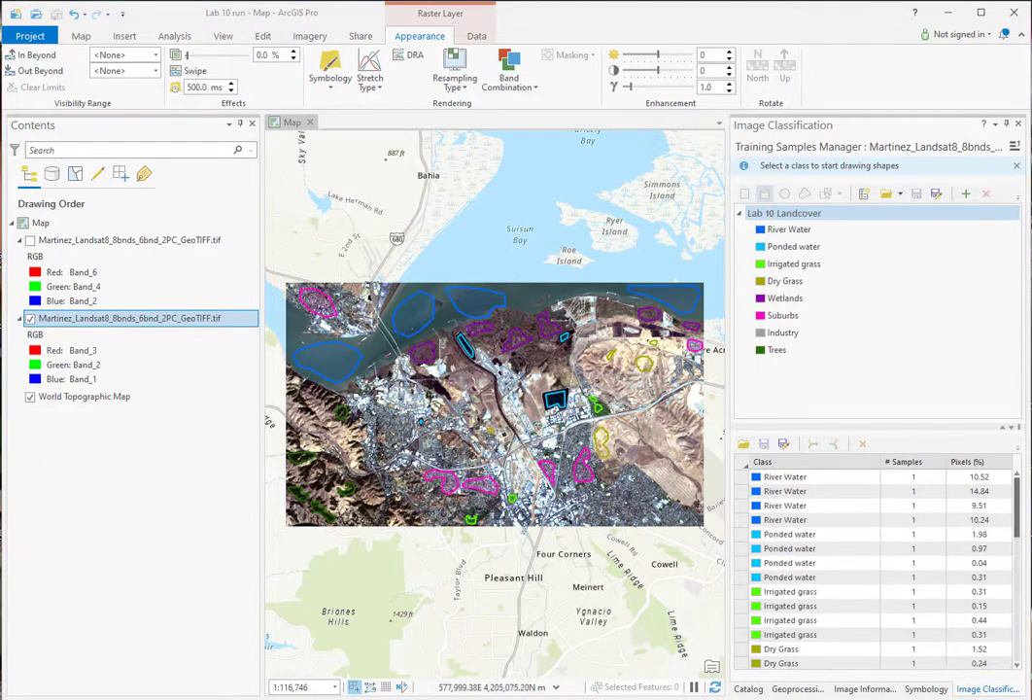
{"action": "left_click_drag", "start_coordinate": [868, 428], "coordinate": [866, 369]}
{"action": "left_click", "coordinate": [805, 451]}
{"action": "left_click", "coordinate": [806, 466]}
{"action": "left_click", "coordinate": [810, 480]}
{"action": "left_click_drag", "start_coordinate": [814, 499], "coordinate": [806, 582]}
{"action": "scroll", "coordinate": [811, 583], "scroll_direction": "down", "scroll_amount": 3}
{"action": "left_click", "coordinate": [817, 585]}
{"action": "scroll", "coordinate": [797, 544], "scroll_direction": "down", "scroll_amount": 2}
{"action": "left_click_drag", "start_coordinate": [784, 518], "coordinate": [778, 653]}
Examine the placement of the Irrigated grass, Dry Grass, Suburbs and Trees training polygons across the Martinez image
{"action": "scroll", "coordinate": [578, 447], "scroll_direction": "up", "scroll_amount": 3}
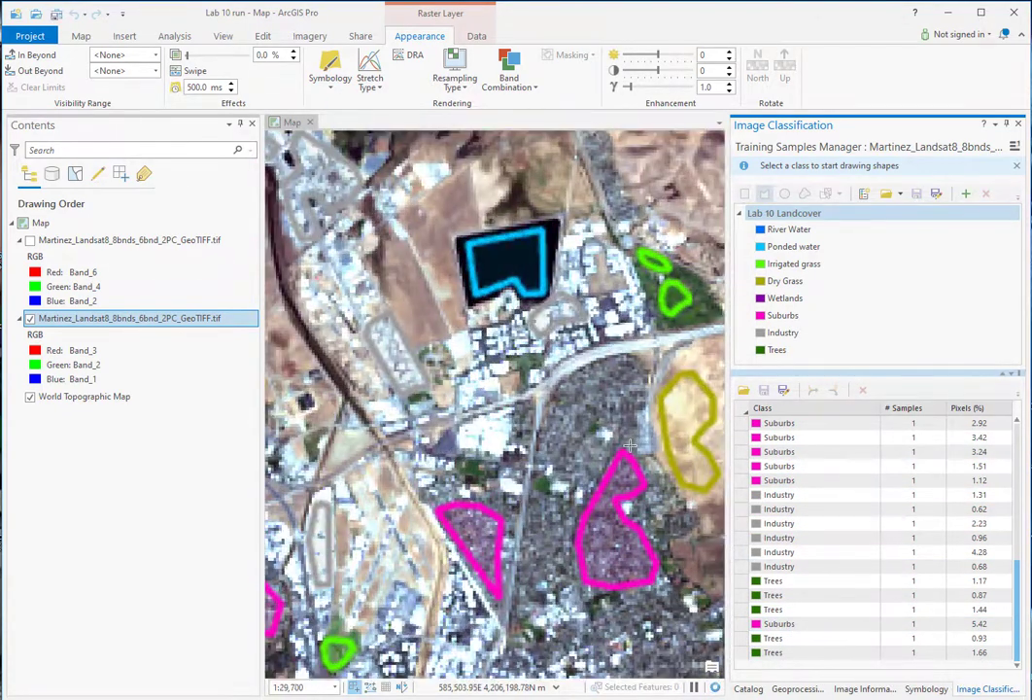
{"action": "left_click_drag", "start_coordinate": [629, 445], "coordinate": [375, 583]}
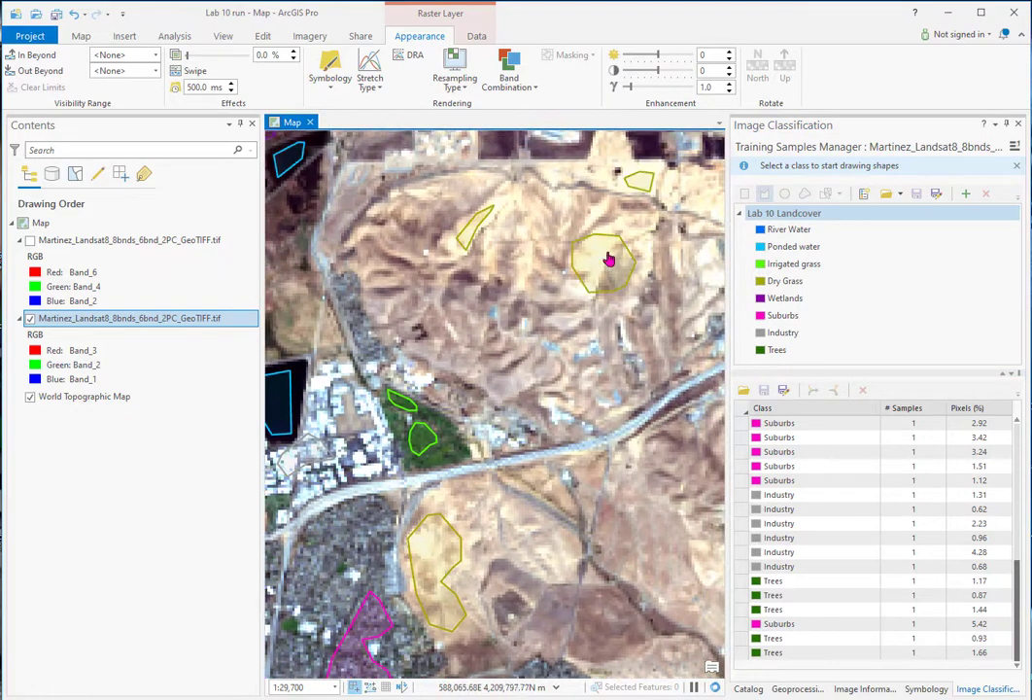
{"action": "left_click_drag", "start_coordinate": [669, 243], "coordinate": [581, 428]}
{"action": "left_click_drag", "start_coordinate": [596, 507], "coordinate": [663, 148]}
{"action": "left_click_drag", "start_coordinate": [345, 592], "coordinate": [632, 436]}
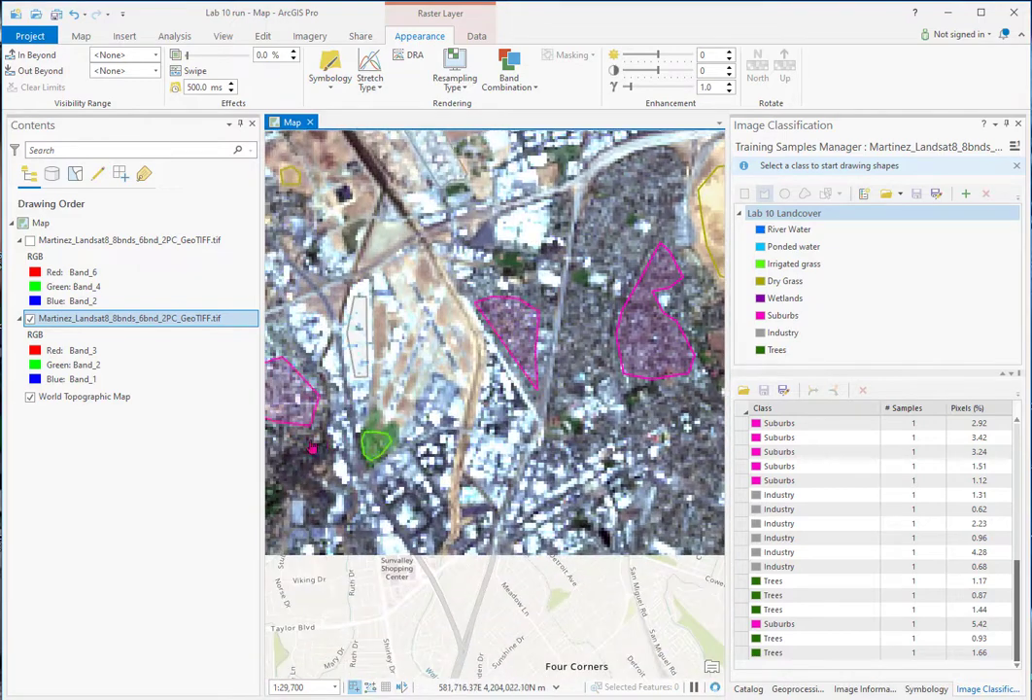
{"action": "left_click_drag", "start_coordinate": [313, 469], "coordinate": [633, 504]}
{"action": "left_click_drag", "start_coordinate": [310, 503], "coordinate": [560, 466]}
{"action": "left_click_drag", "start_coordinate": [345, 496], "coordinate": [529, 555]}
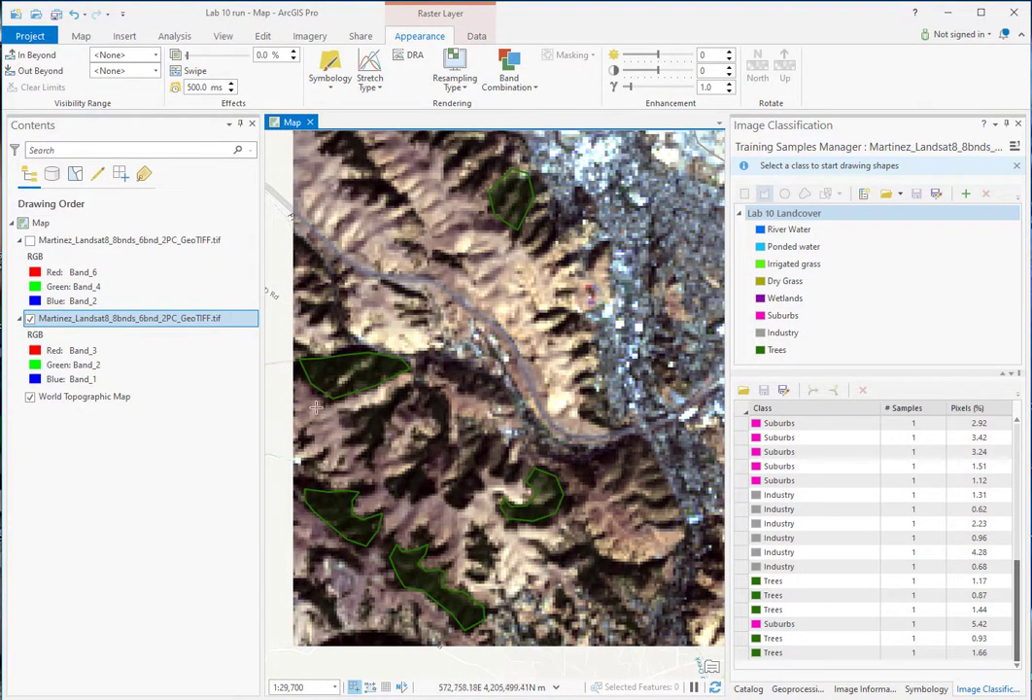
Show the full Martinez image extent and review the Industry training samples listed in the Training Samples Manager
{"action": "right_click", "coordinate": [153, 319]}
{"action": "left_click", "coordinate": [200, 486]}
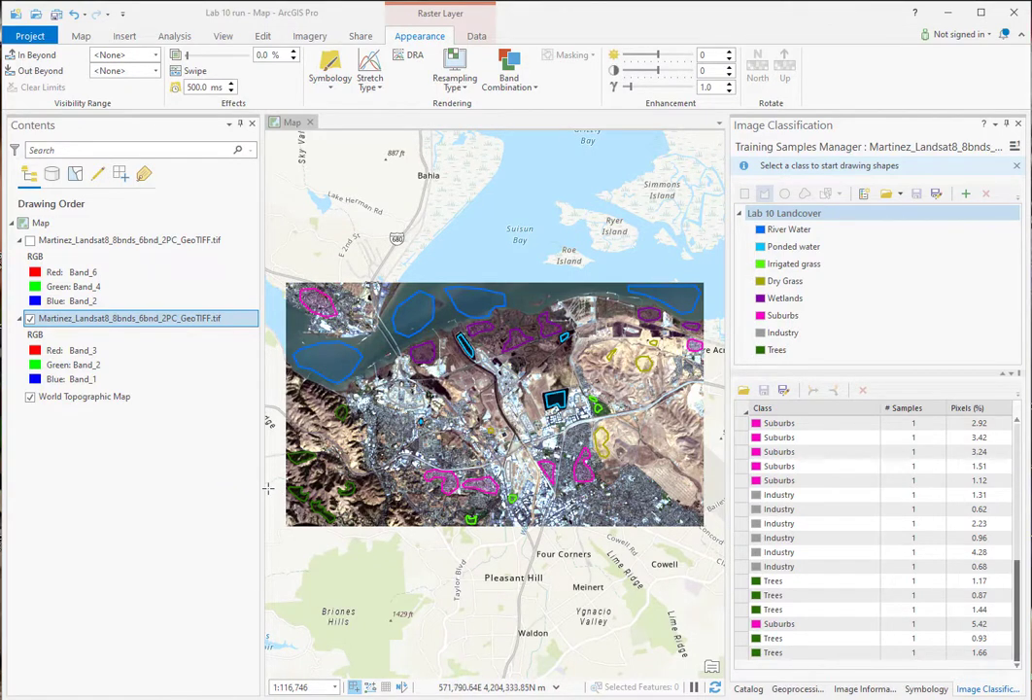
{"action": "left_click", "coordinate": [777, 494]}
{"action": "left_click", "coordinate": [815, 523]}
{"action": "left_click", "coordinate": [816, 566]}
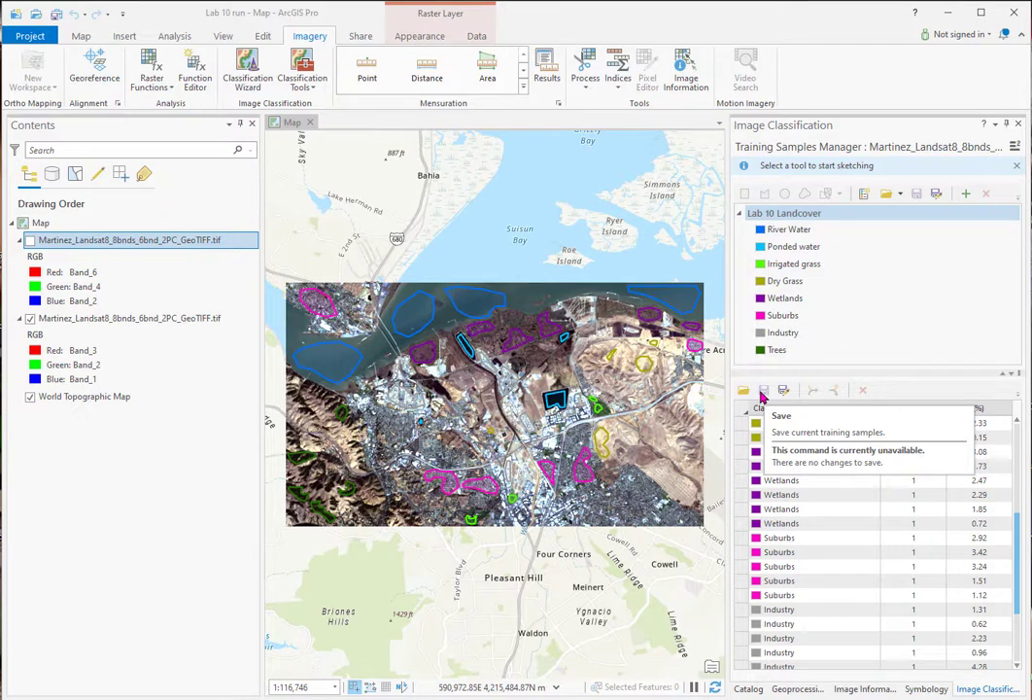
Close the Image Classification pane, keeping the training sample changes for the current session, and save the project
{"action": "left_click", "coordinate": [1018, 126]}
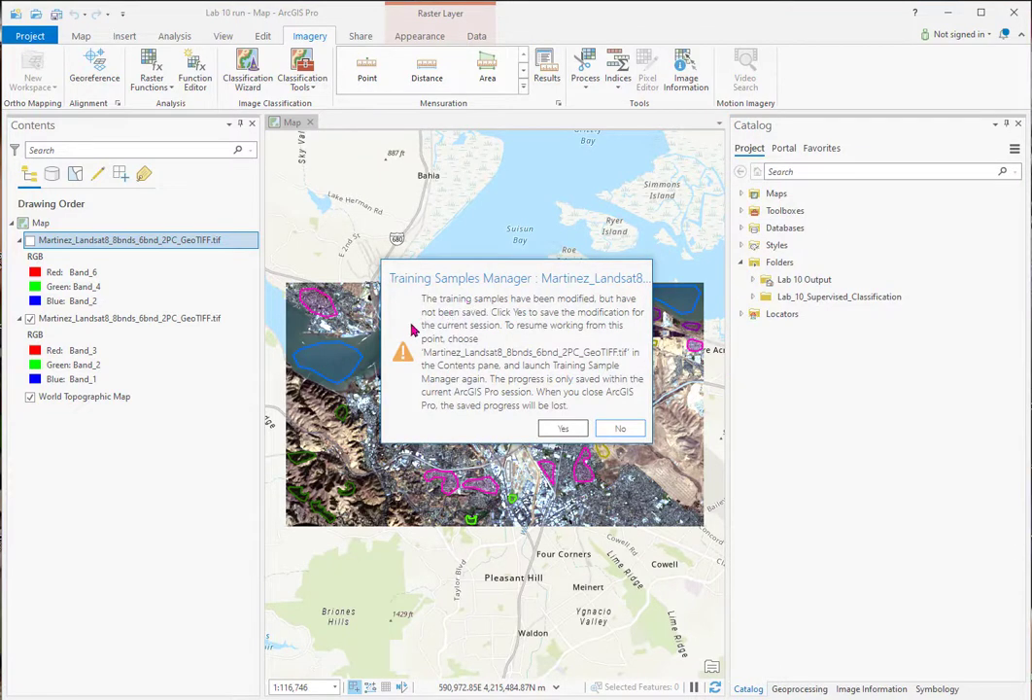
{"action": "left_click", "coordinate": [562, 434]}
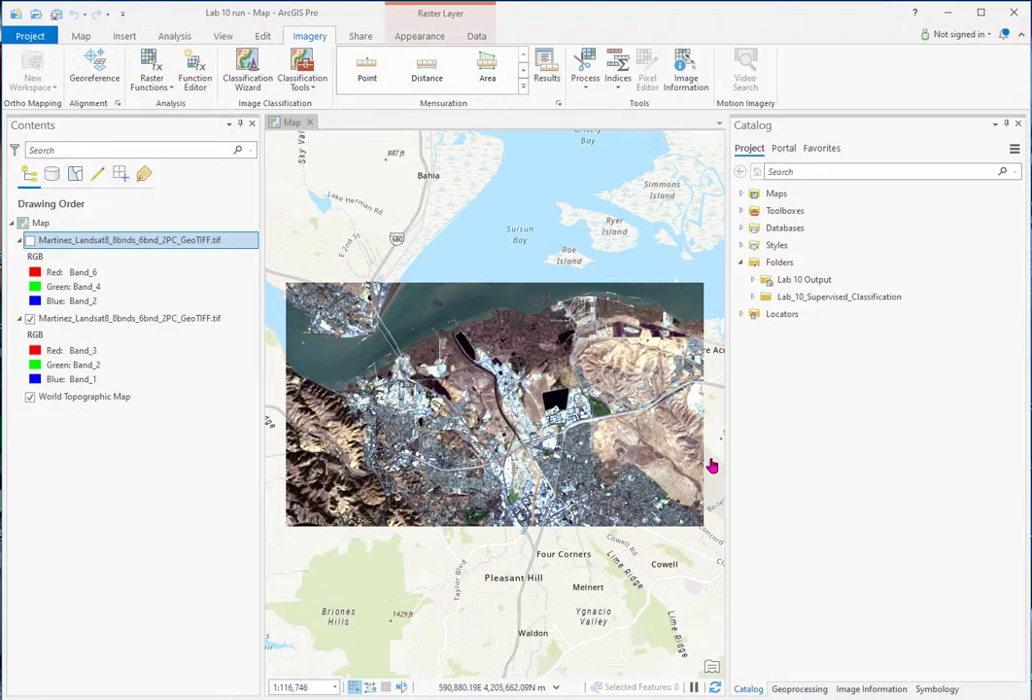
{"action": "left_click", "coordinate": [55, 15]}
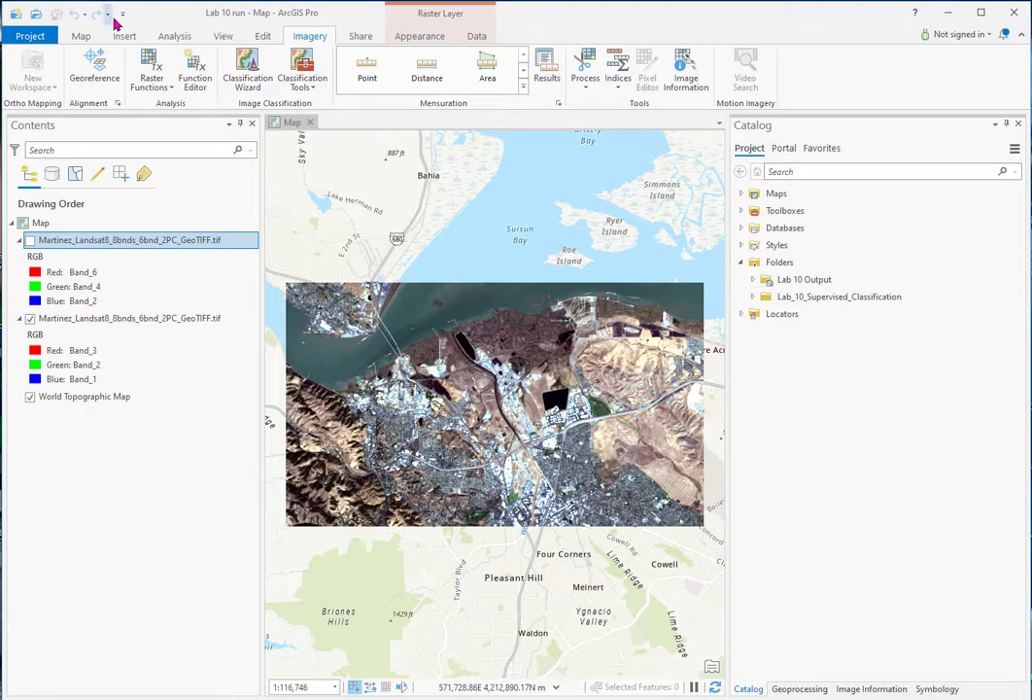
Add Lab_10_training_samples.shp from the Lab 10 Output folder inside Lab_10_Supervised_Classification to the map above the Martinez images
{"action": "left_click", "coordinate": [753, 297]}
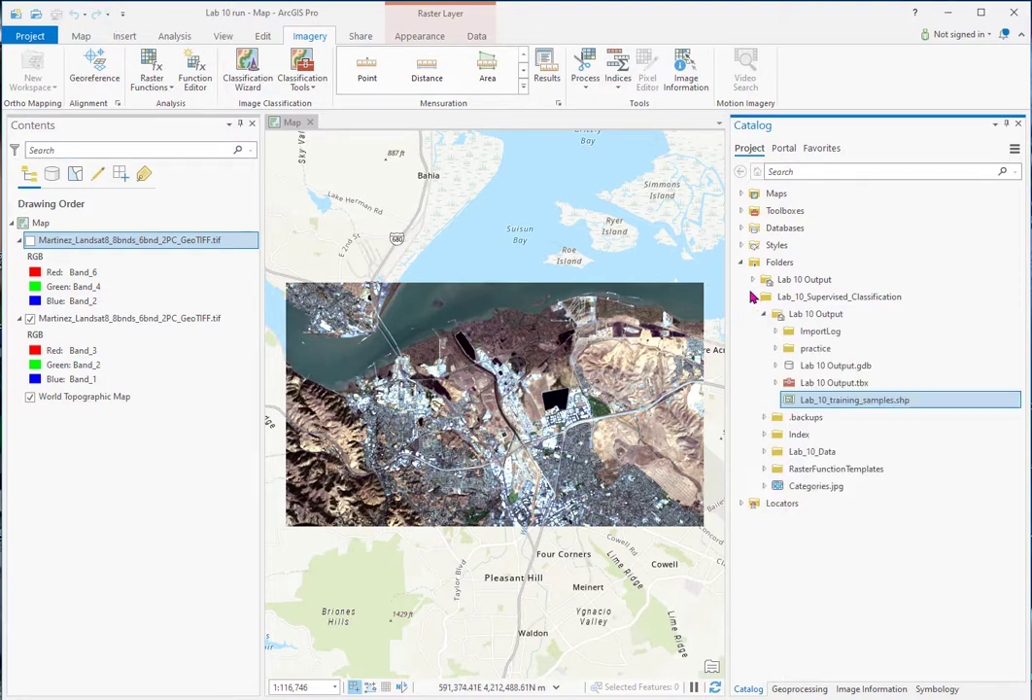
{"action": "mouse_move", "coordinate": [913, 402]}
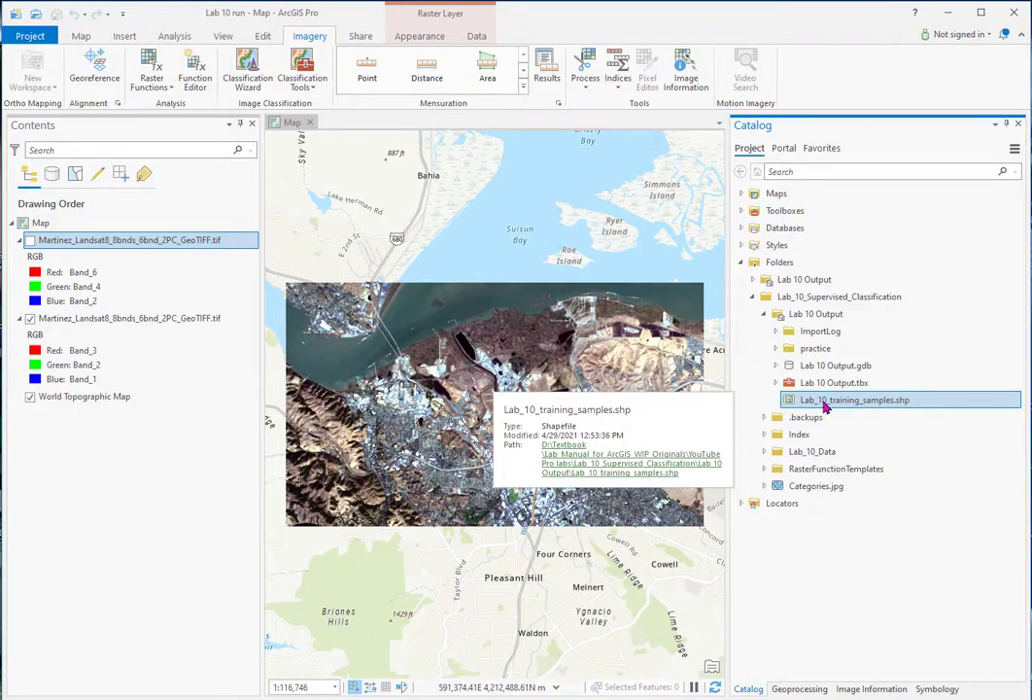
{"action": "left_click_drag", "start_coordinate": [878, 409], "coordinate": [117, 238]}
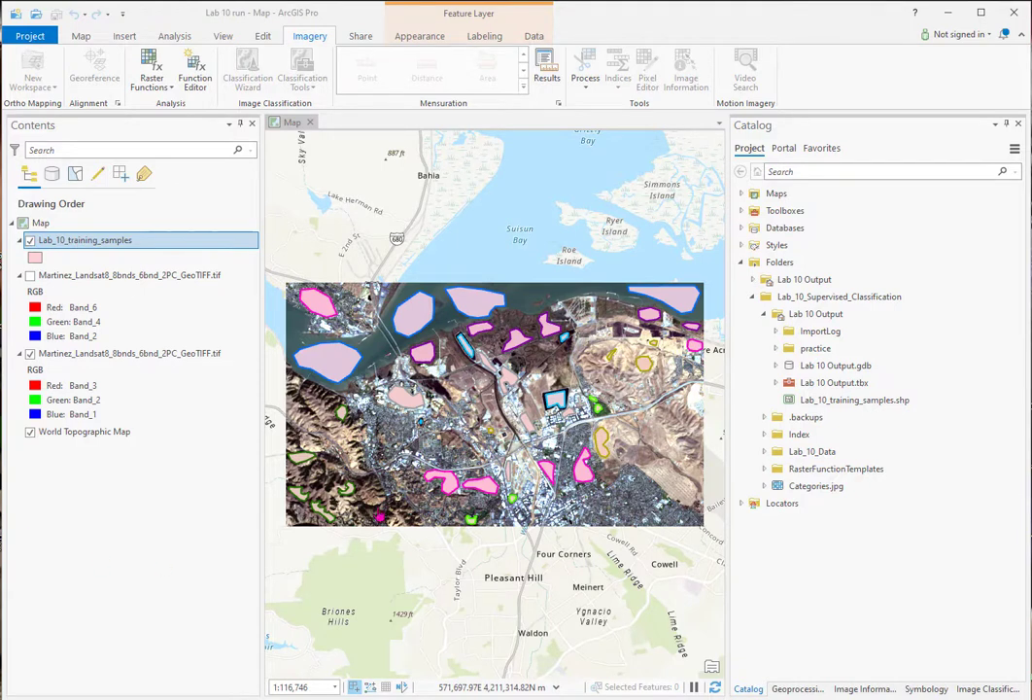
{"action": "left_click", "coordinate": [354, 416]}
Set up the Create Signatures tool with the Martinez_Landsat8_8bnds_6bnd_2PC_GeoTIFF.tif image as input raster and Lab_10_training_samples as sample data
{"action": "left_click", "coordinate": [792, 688]}
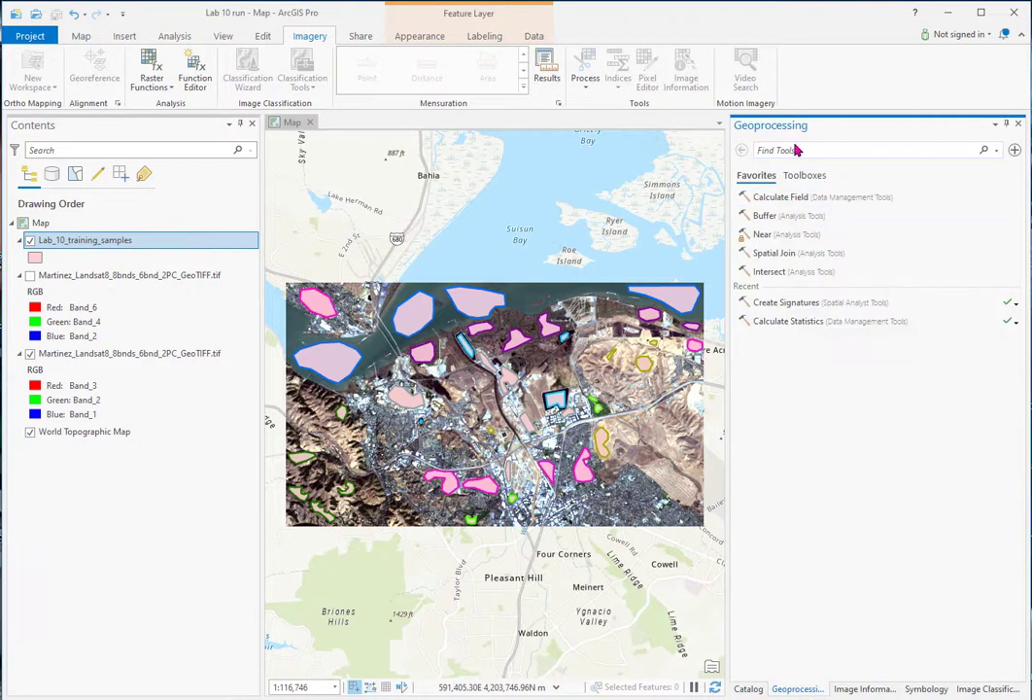
{"action": "left_click", "coordinate": [783, 150]}
{"action": "type", "text": "create signa"}
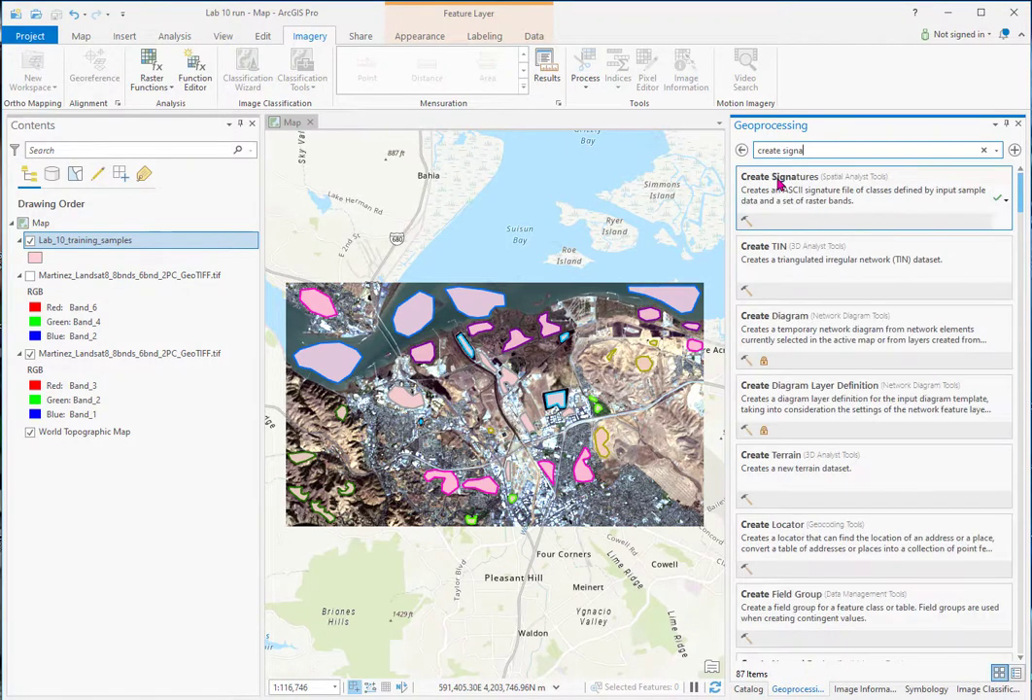
{"action": "left_click", "coordinate": [778, 177]}
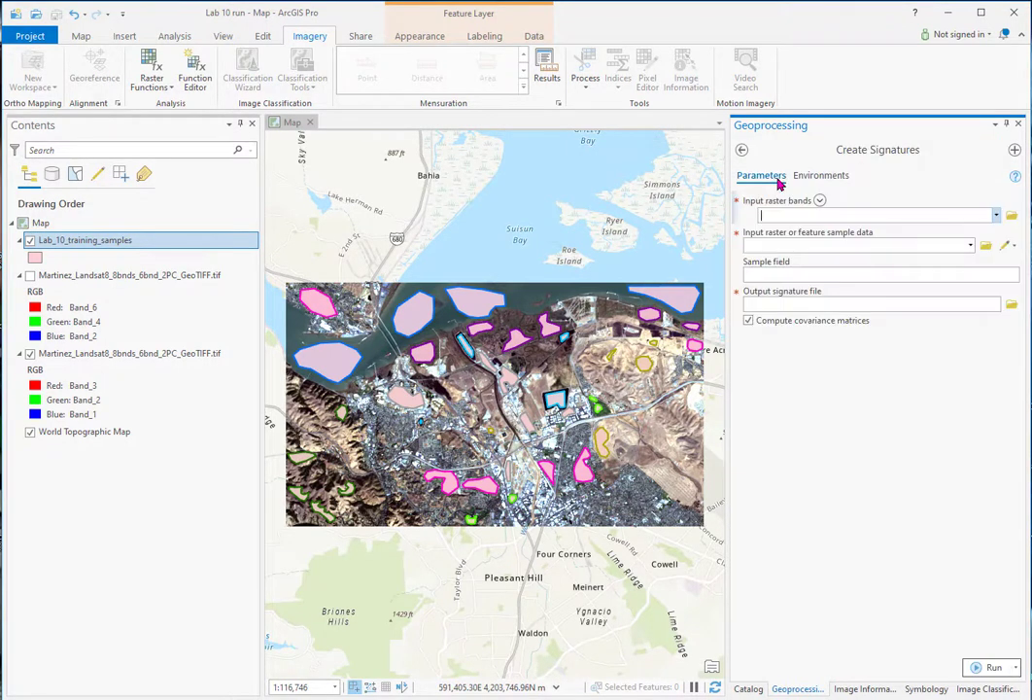
{"action": "left_click", "coordinate": [996, 216]}
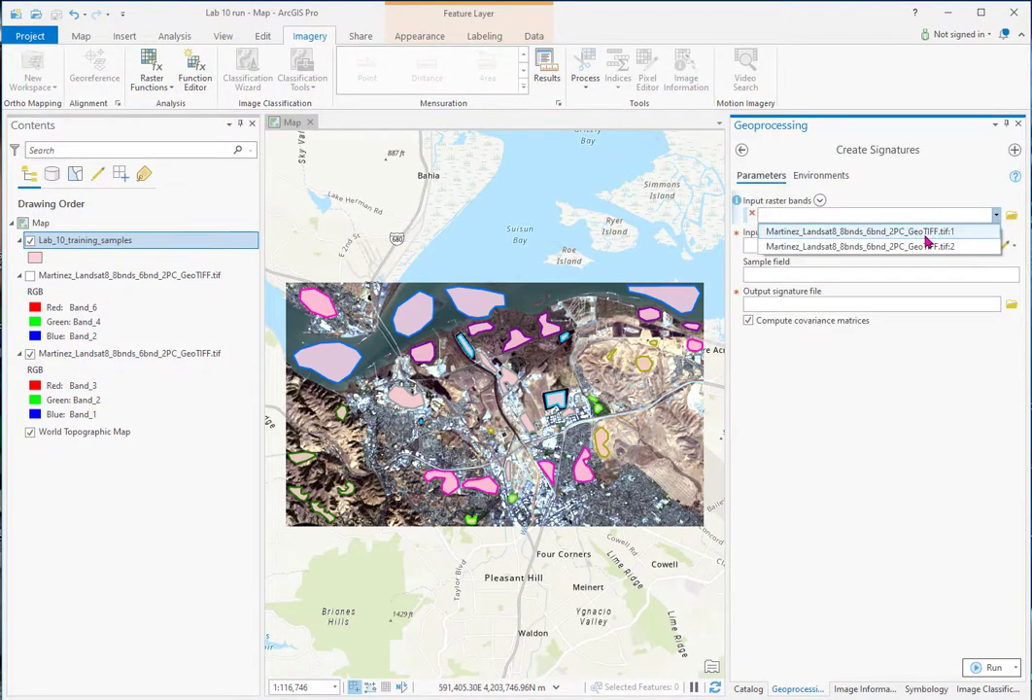
{"action": "left_click", "coordinate": [916, 224]}
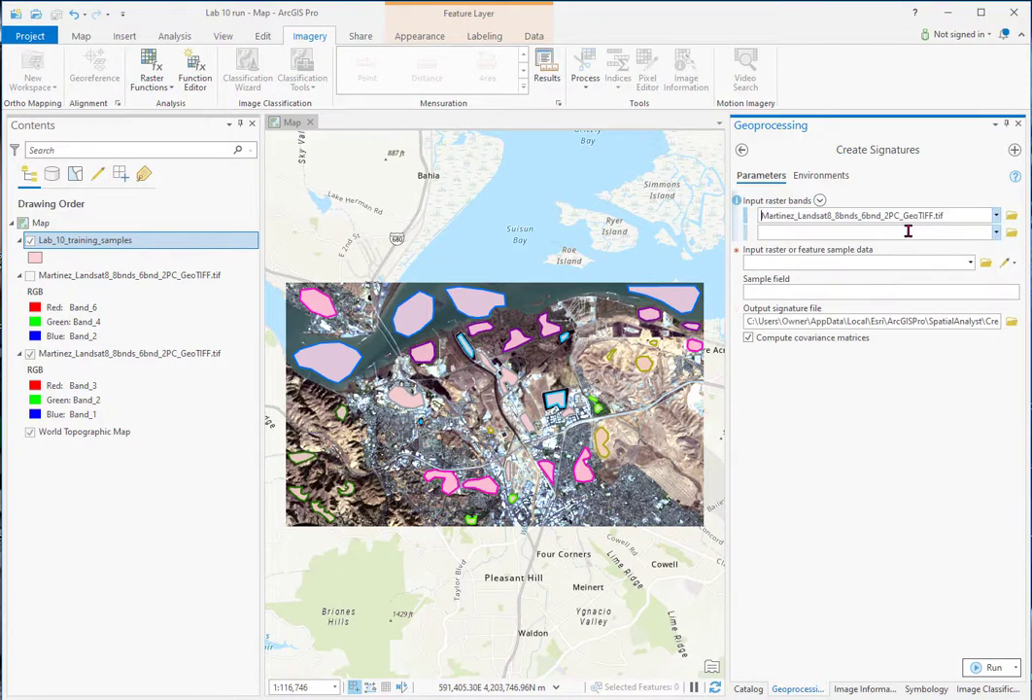
{"action": "left_click", "coordinate": [970, 262]}
{"action": "left_click", "coordinate": [812, 280]}
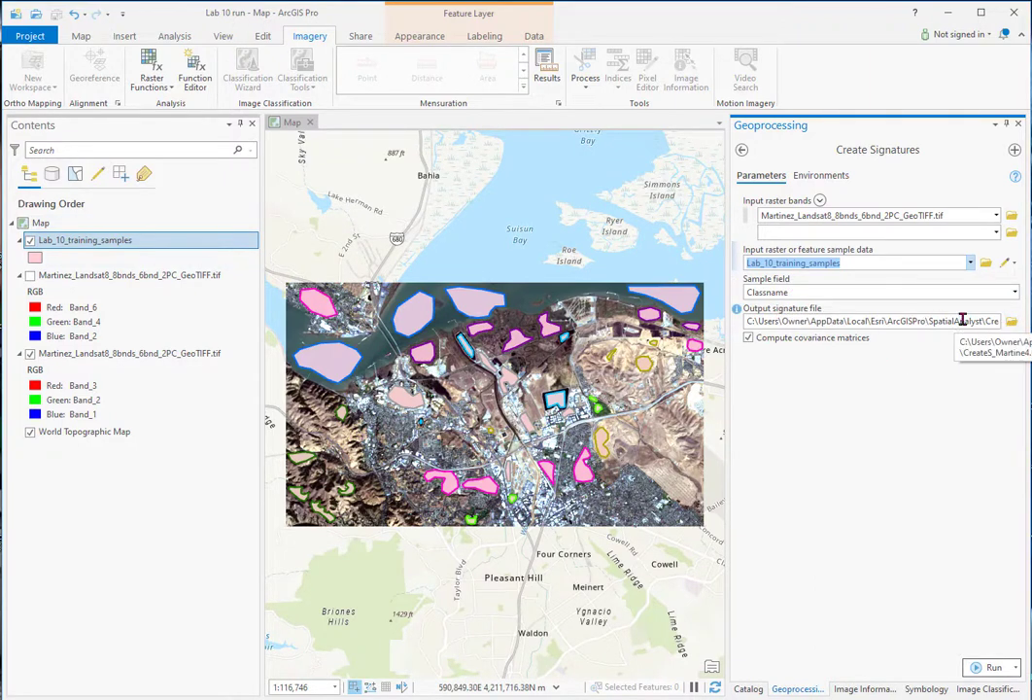
Set the output signature file to lab_10_signature1.gsg in the Lab 10 Output folder and run Create Signatures
{"action": "left_click", "coordinate": [1007, 329]}
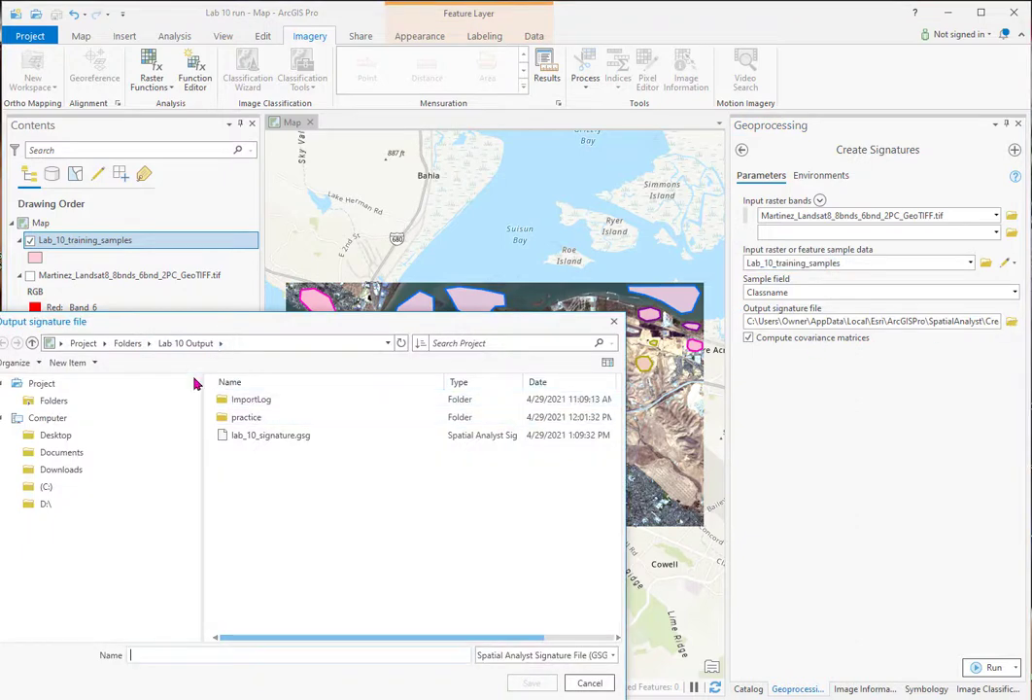
{"action": "left_click", "coordinate": [267, 435]}
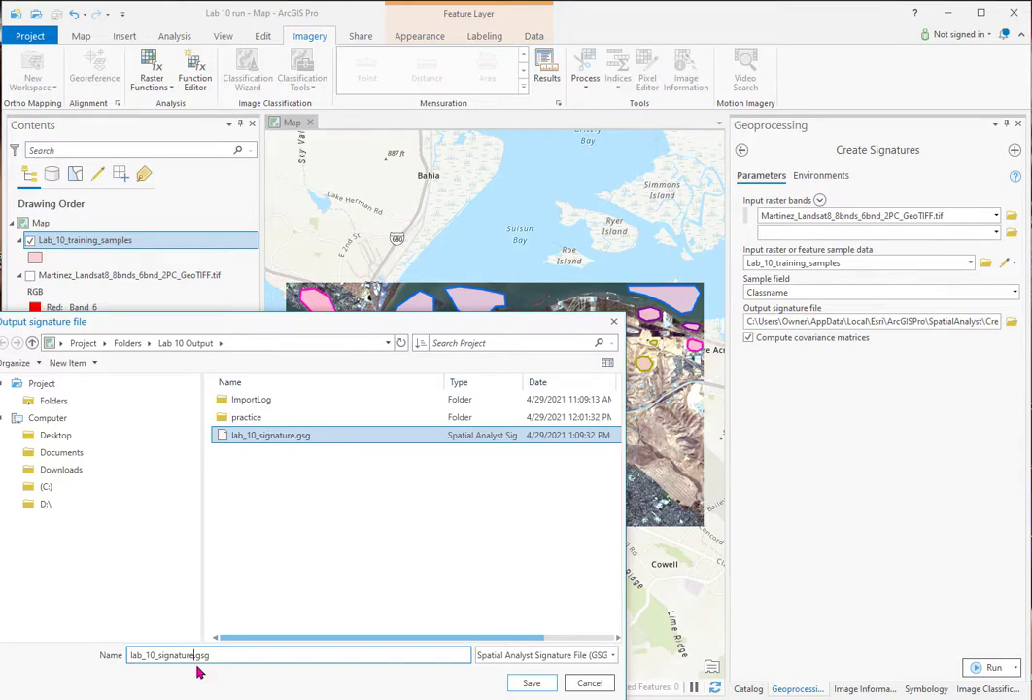
{"action": "left_click", "coordinate": [532, 683]}
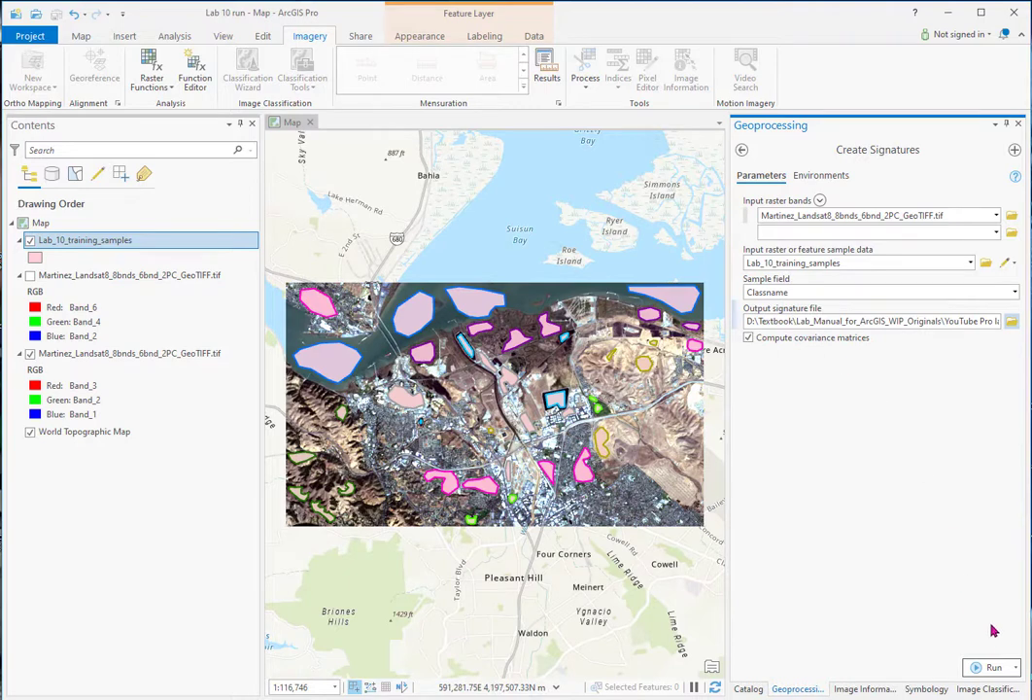
{"action": "left_click", "coordinate": [989, 666]}
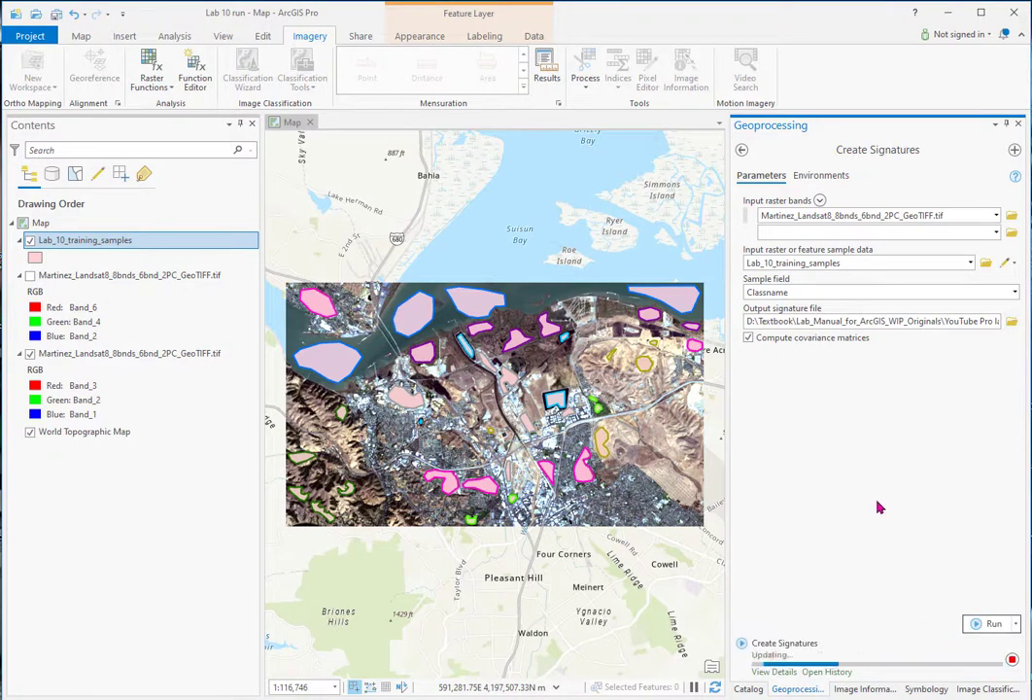
Set up Maximum Likelihood Classification with the Martinez_Landsat8_8bnds_6bnd_2PC_GeoTIFF.tif image as input raster and lab_10_signature1.gsg as signature file
{"action": "left_click", "coordinate": [741, 153]}
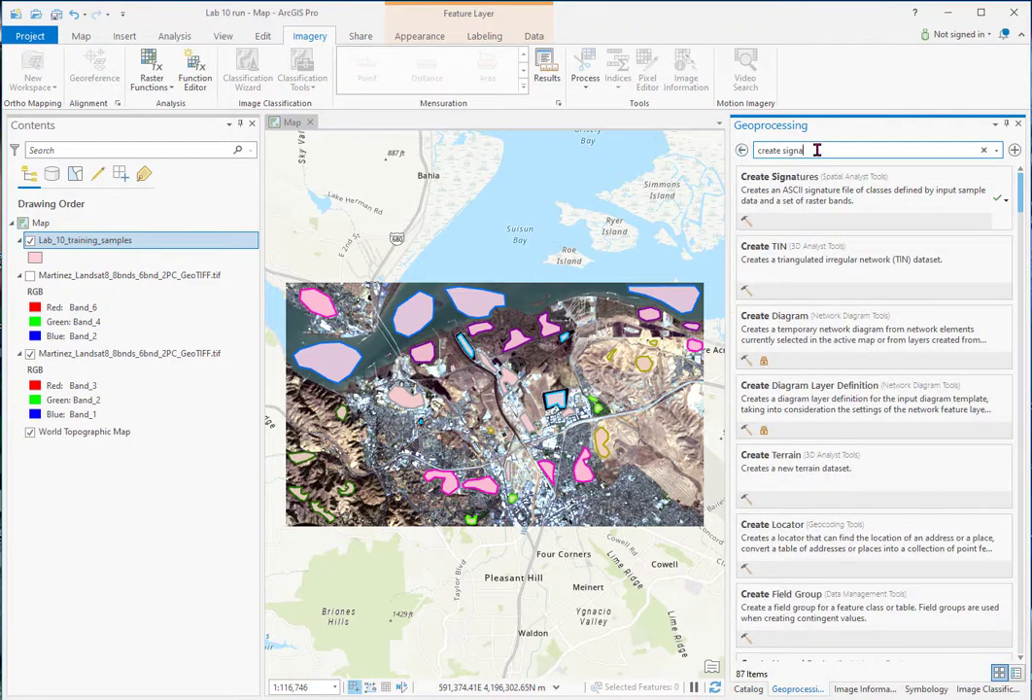
{"action": "type", "text": "maximum"}
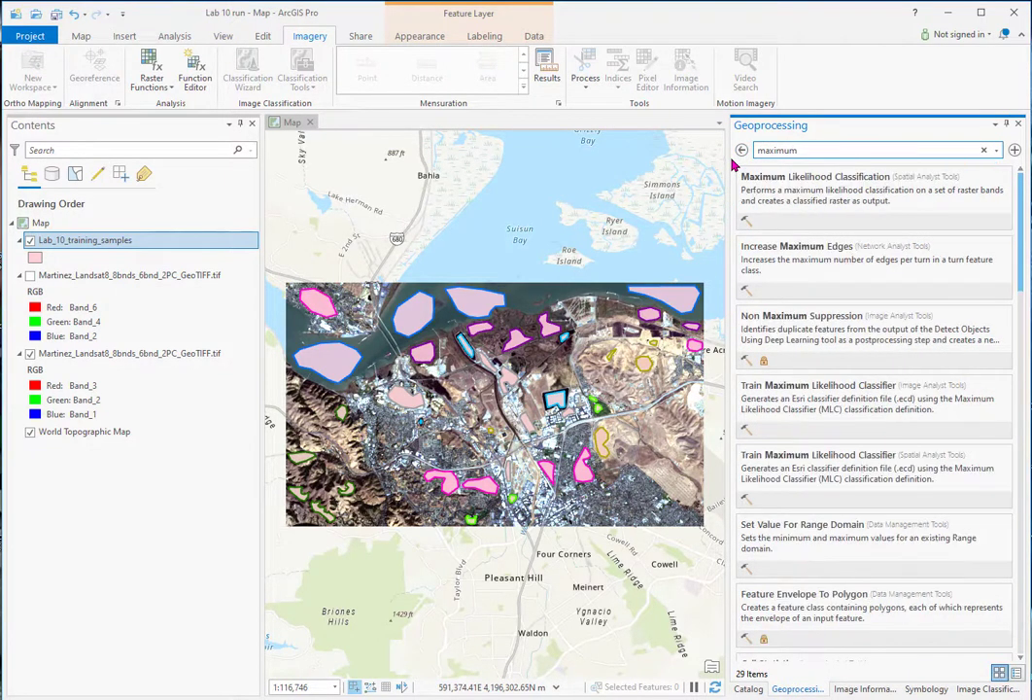
{"action": "left_click", "coordinate": [802, 179]}
{"action": "left_click", "coordinate": [996, 214]}
{"action": "left_click", "coordinate": [935, 235]}
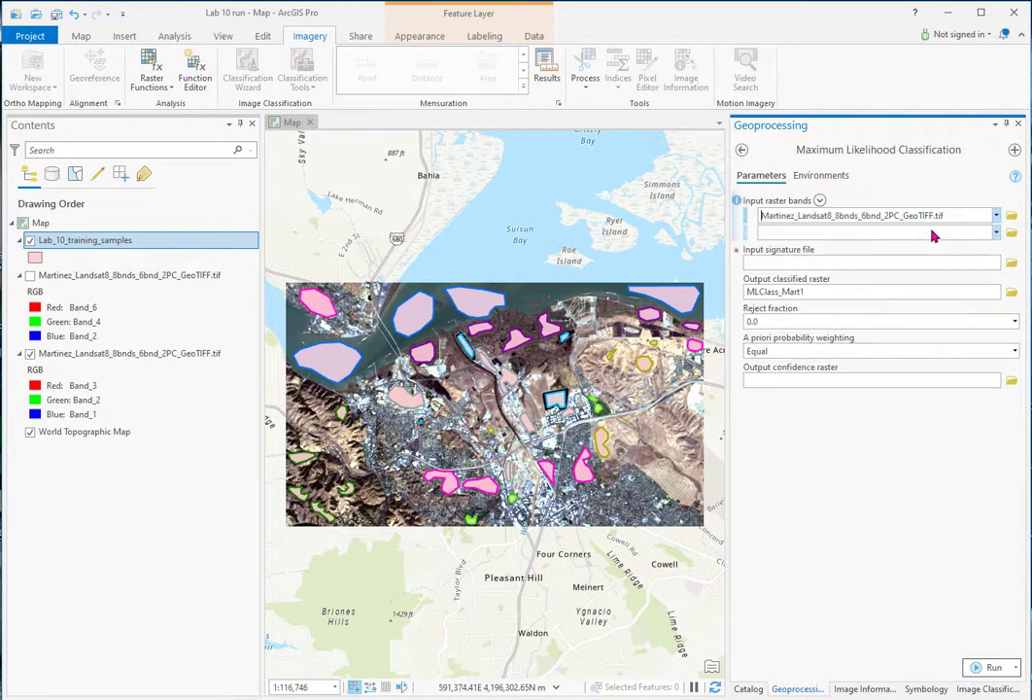
{"action": "left_click", "coordinate": [1010, 263]}
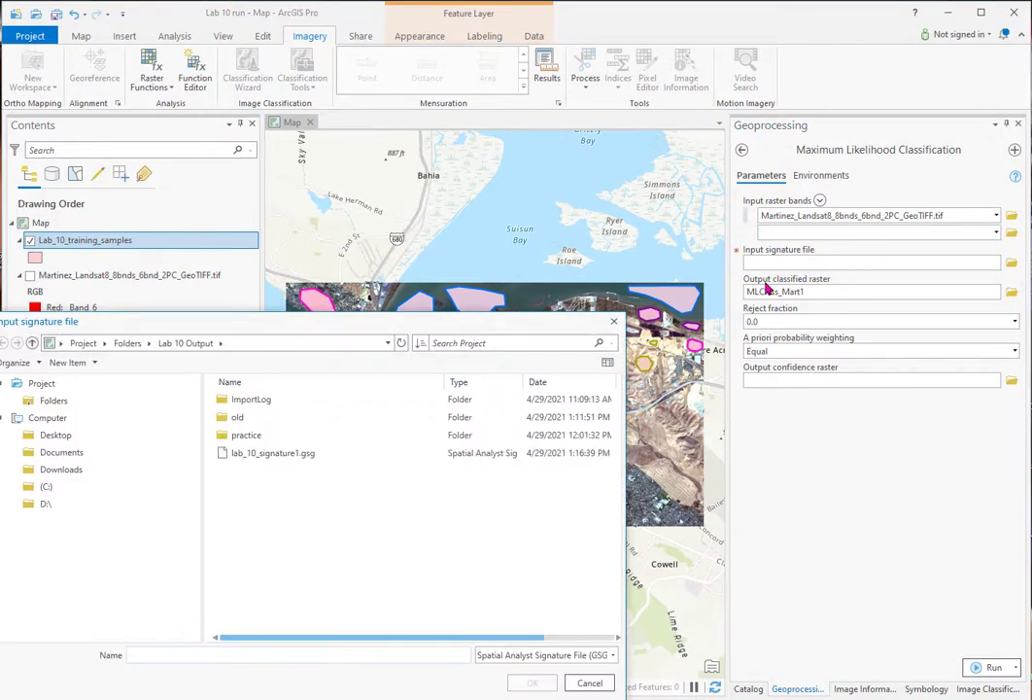
{"action": "left_click", "coordinate": [254, 457]}
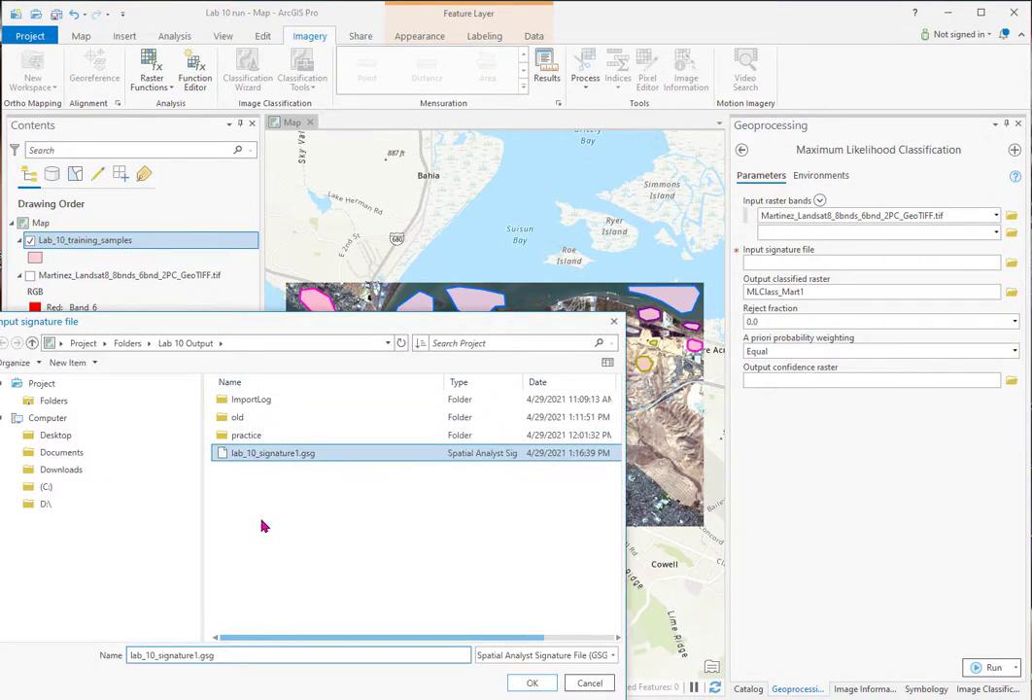
{"action": "left_click", "coordinate": [532, 683]}
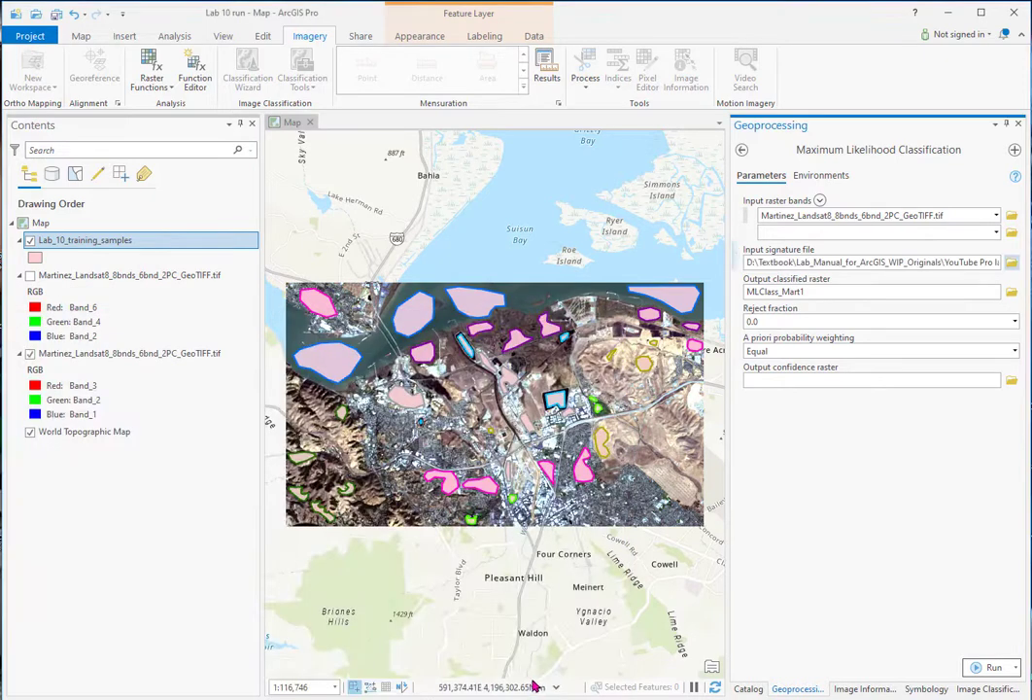
Name the output classified raster Lab_10_8classmap.tif in the Lab 10 Output folder and run the Maximum Likelihood Classification
{"action": "left_click", "coordinate": [1012, 293]}
{"action": "type", "text": "Lab_10_8classmap.tif"}
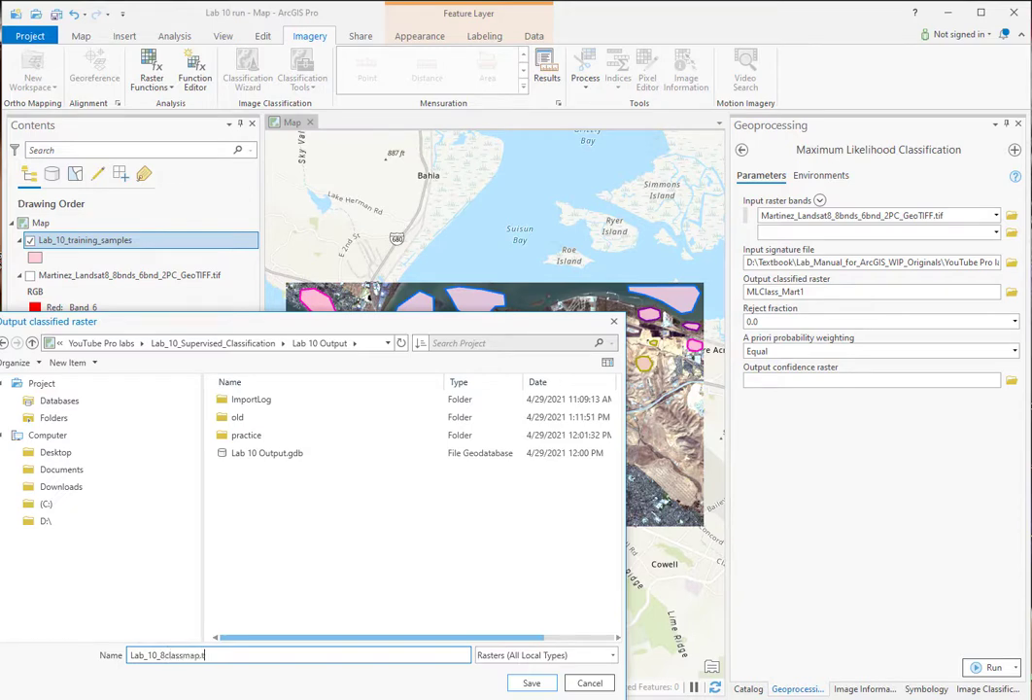
{"action": "left_click", "coordinate": [531, 683]}
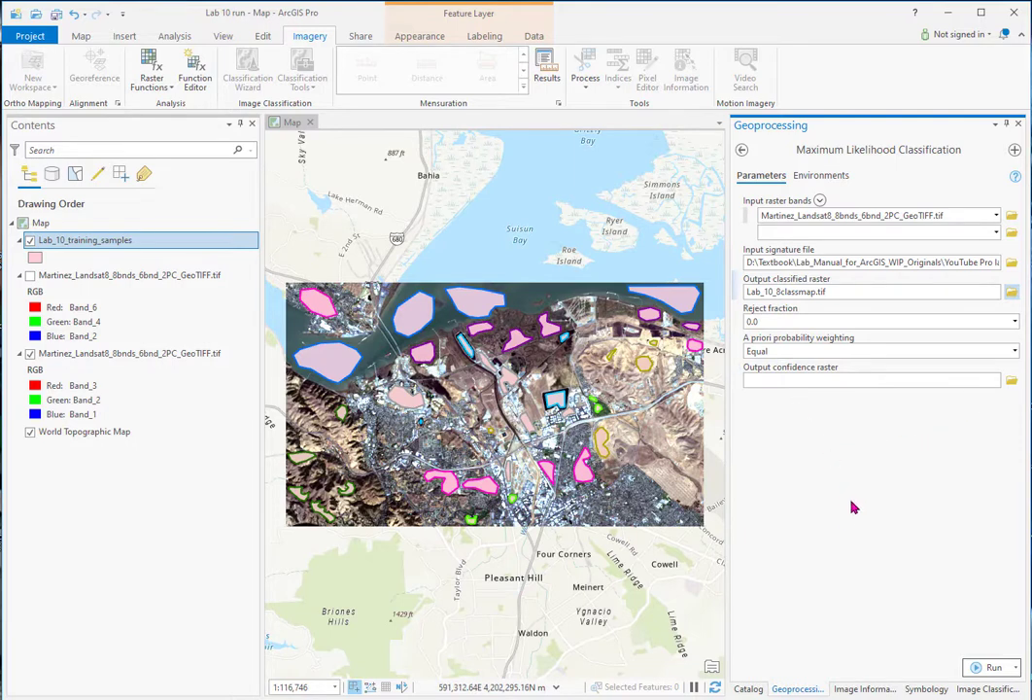
{"action": "left_click", "coordinate": [991, 667]}
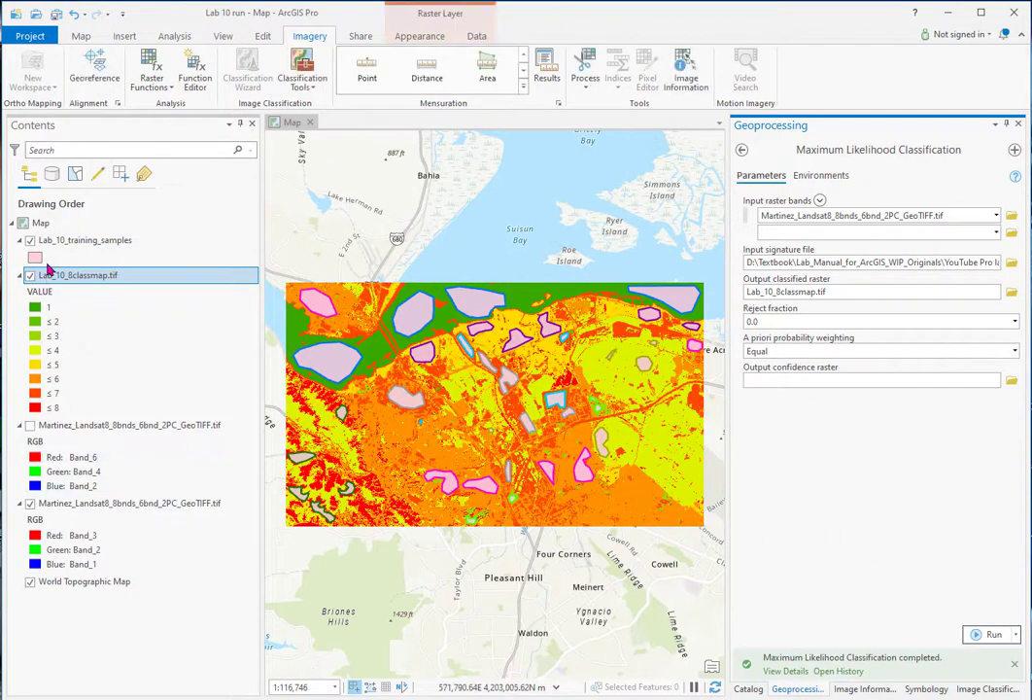
Hide the Lab_10_training_samples layer and display the symbology settings of the Lab_10_8classmap.tif layer
{"action": "left_click", "coordinate": [30, 240]}
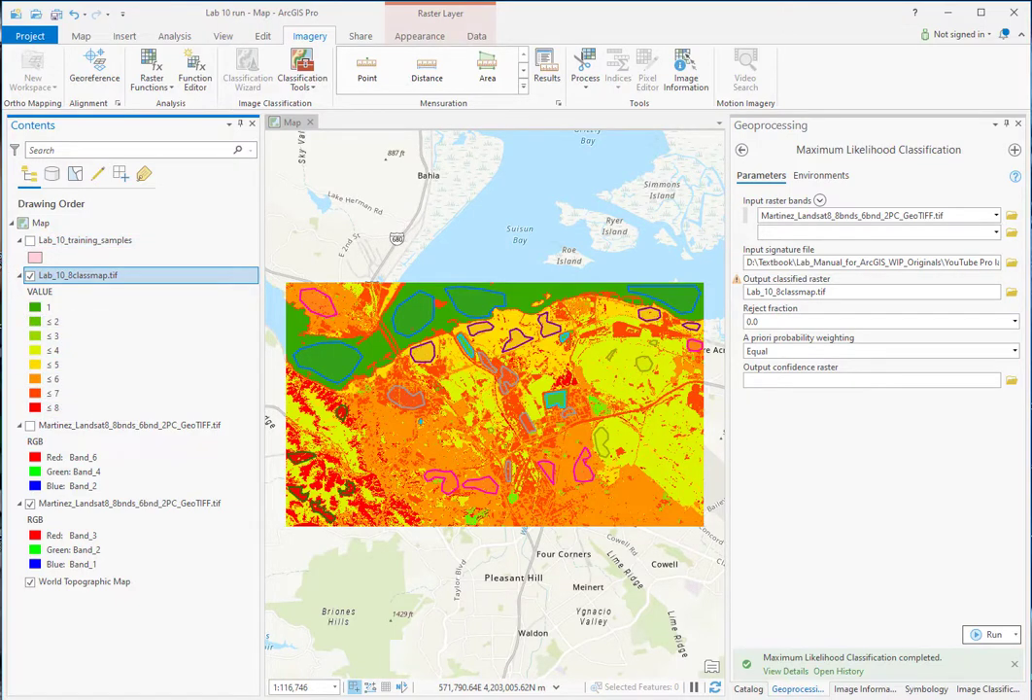
{"action": "left_click", "coordinate": [35, 256]}
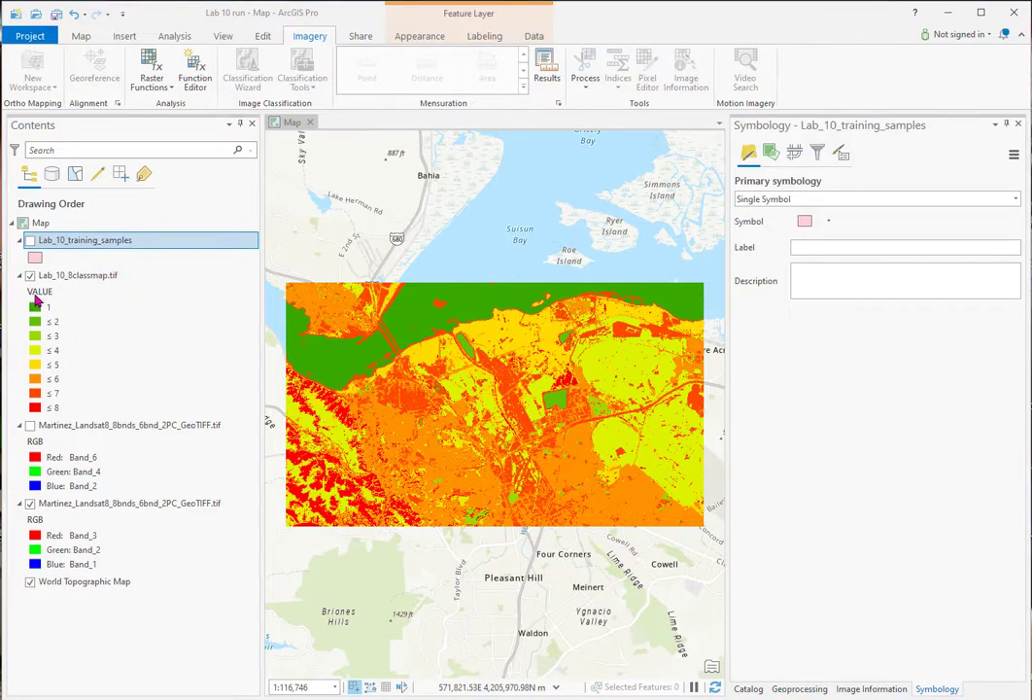
{"action": "left_click", "coordinate": [66, 275]}
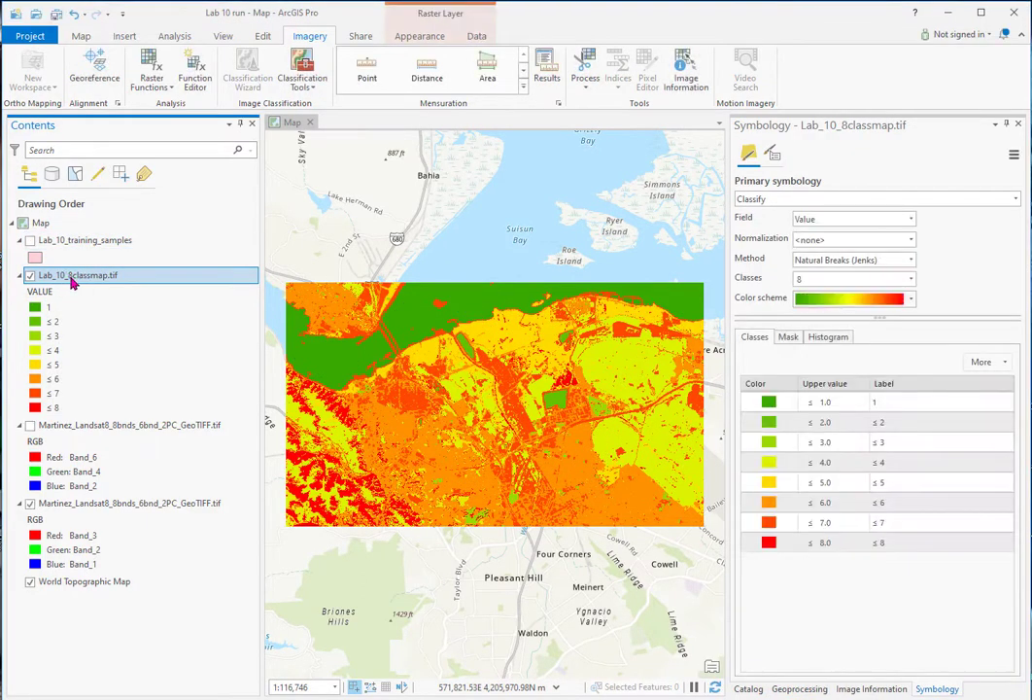
Open the Lab_10_8classmap.tif attribute table beneath an enlarged map view and compare its class names with the list in Categories.jpg
{"action": "right_click", "coordinate": [75, 282]}
{"action": "left_click", "coordinate": [93, 342]}
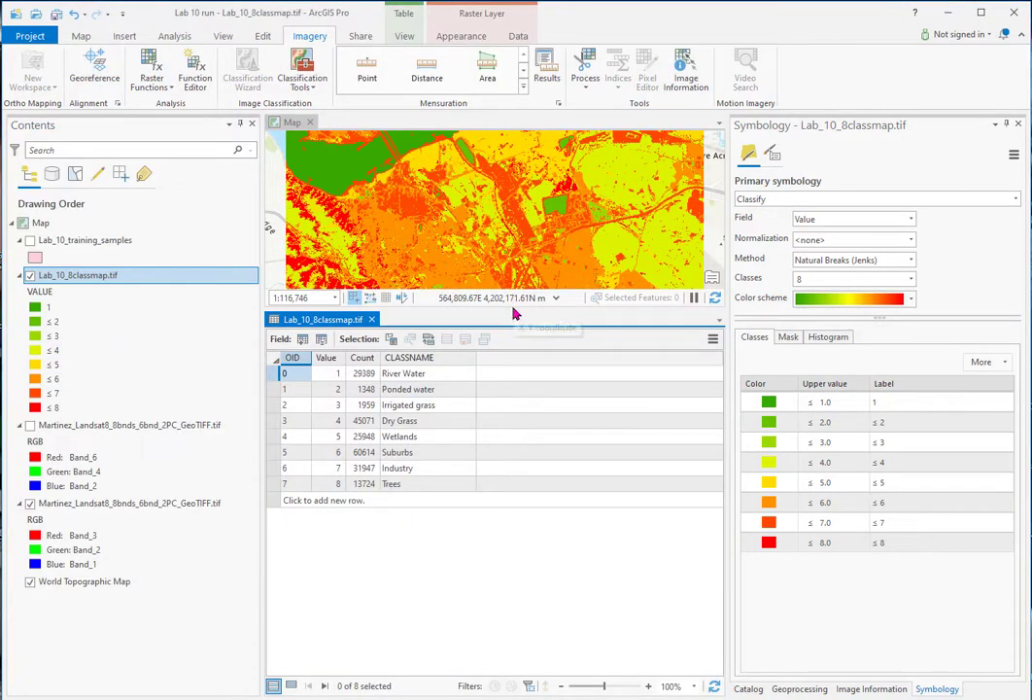
{"action": "left_click_drag", "start_coordinate": [513, 307], "coordinate": [513, 497]}
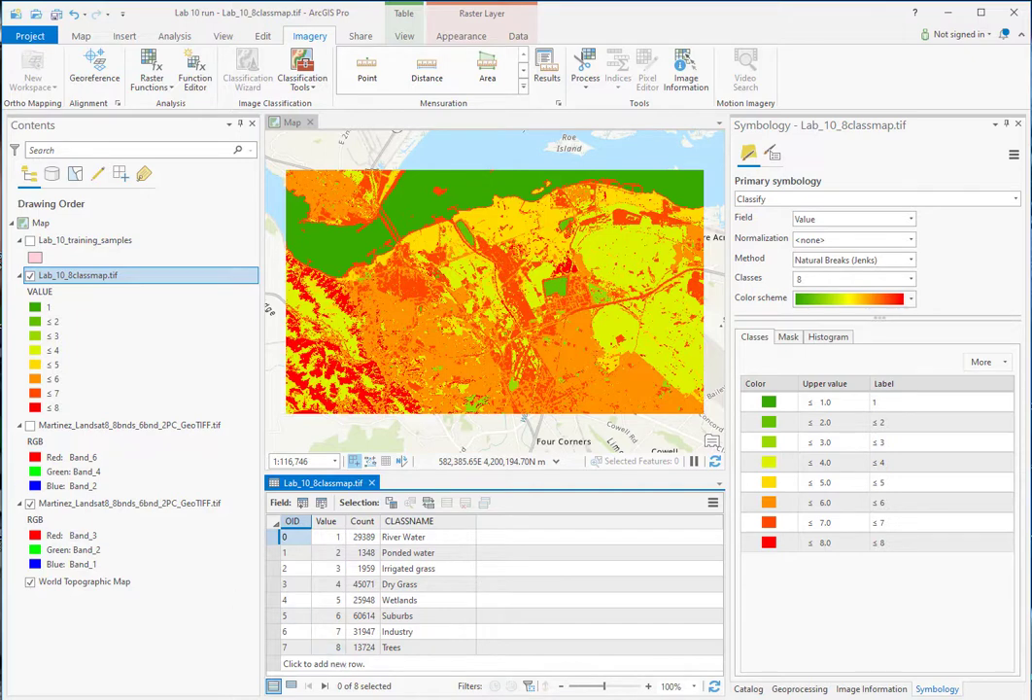
{"action": "key", "text": "alt+Tab"}
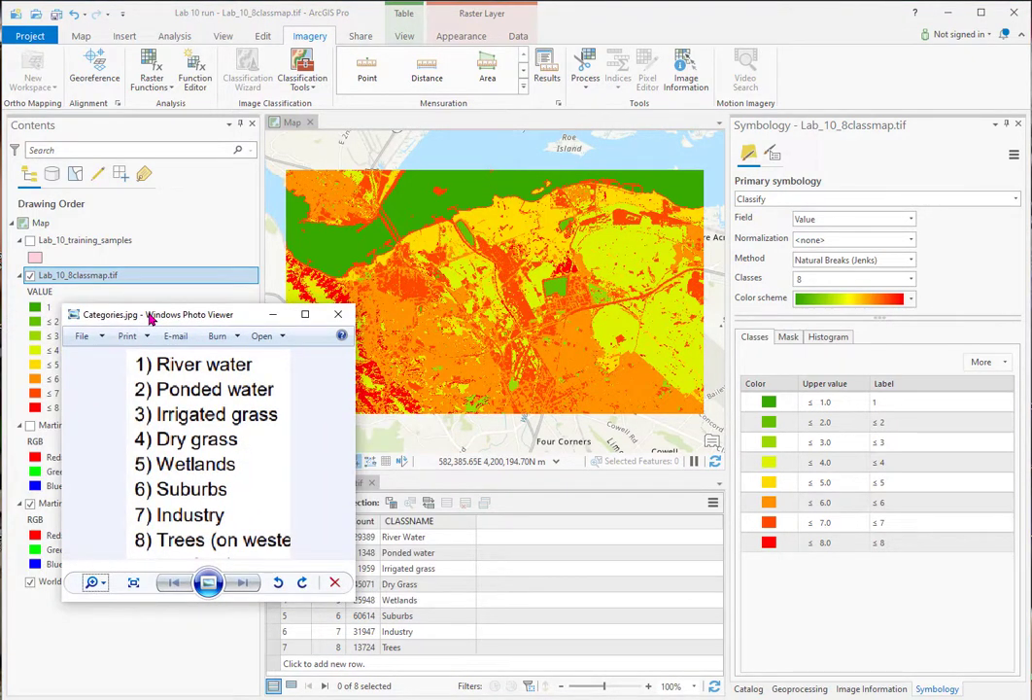
{"action": "key", "text": "alt+Tab"}
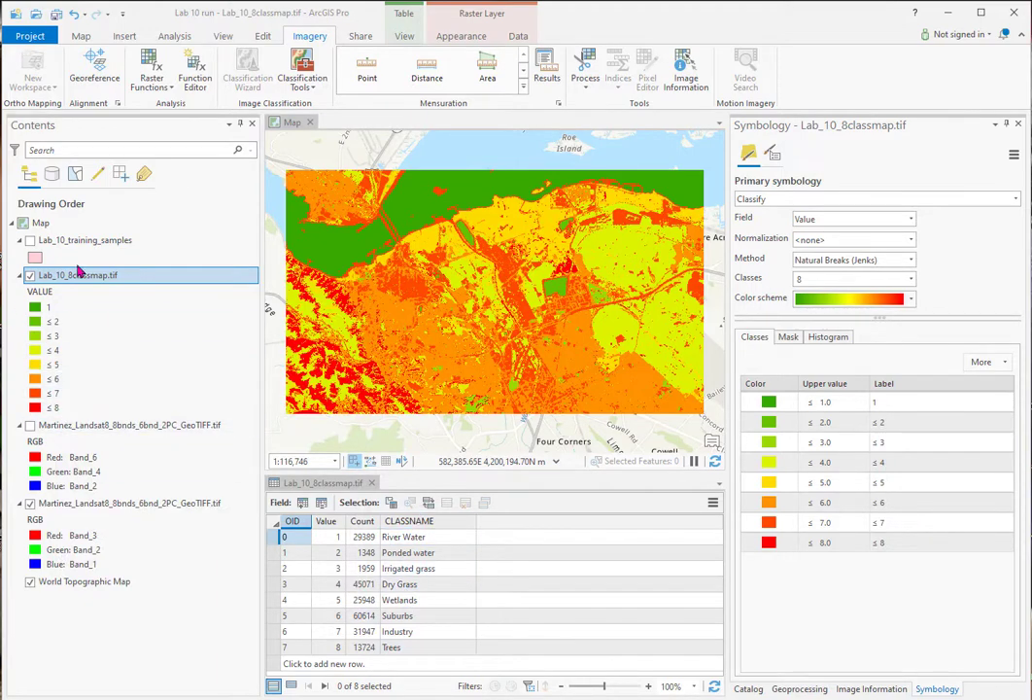
Symbolize Lab_10_8classmap.tif with Unique Values on the CLASSNAME field and recolor the River Water class bright blue
{"action": "left_click", "coordinate": [1016, 199]}
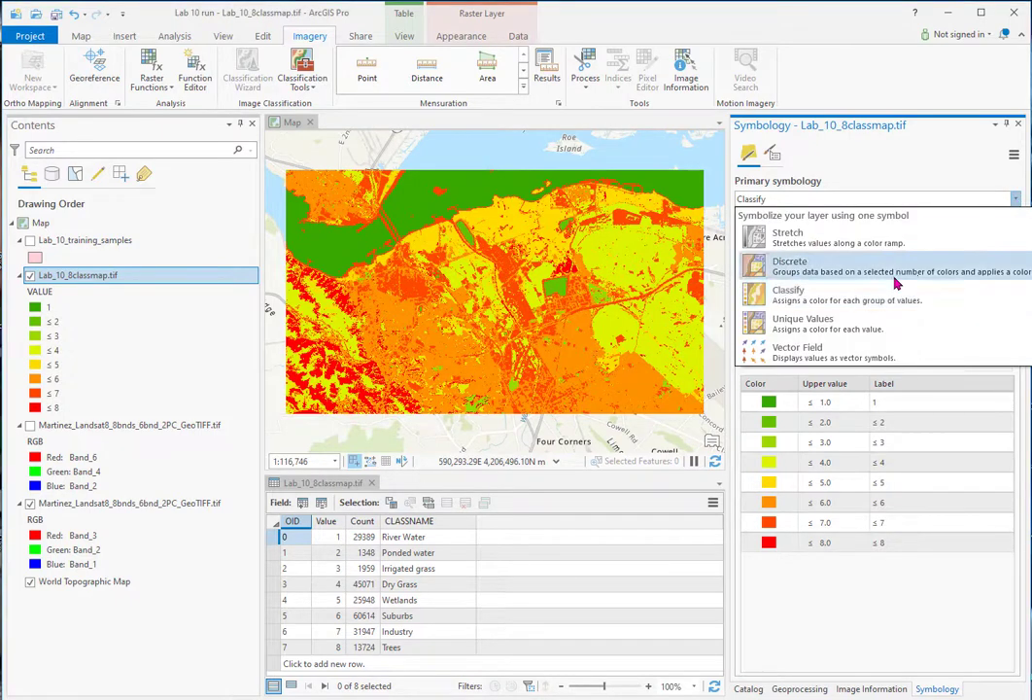
{"action": "left_click", "coordinate": [842, 324]}
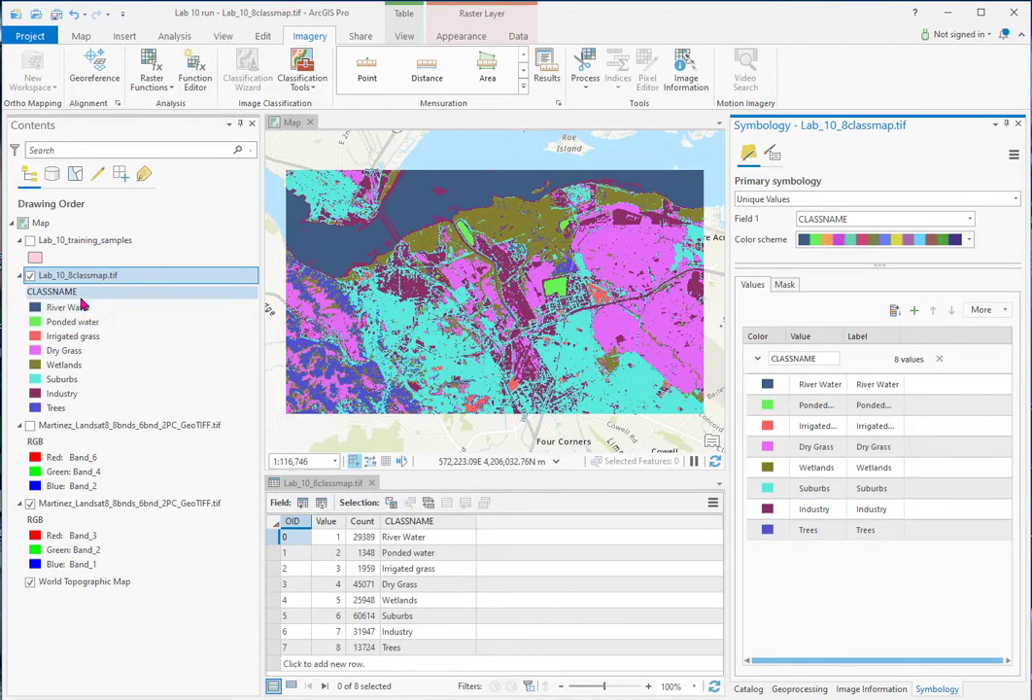
{"action": "left_click", "coordinate": [32, 309]}
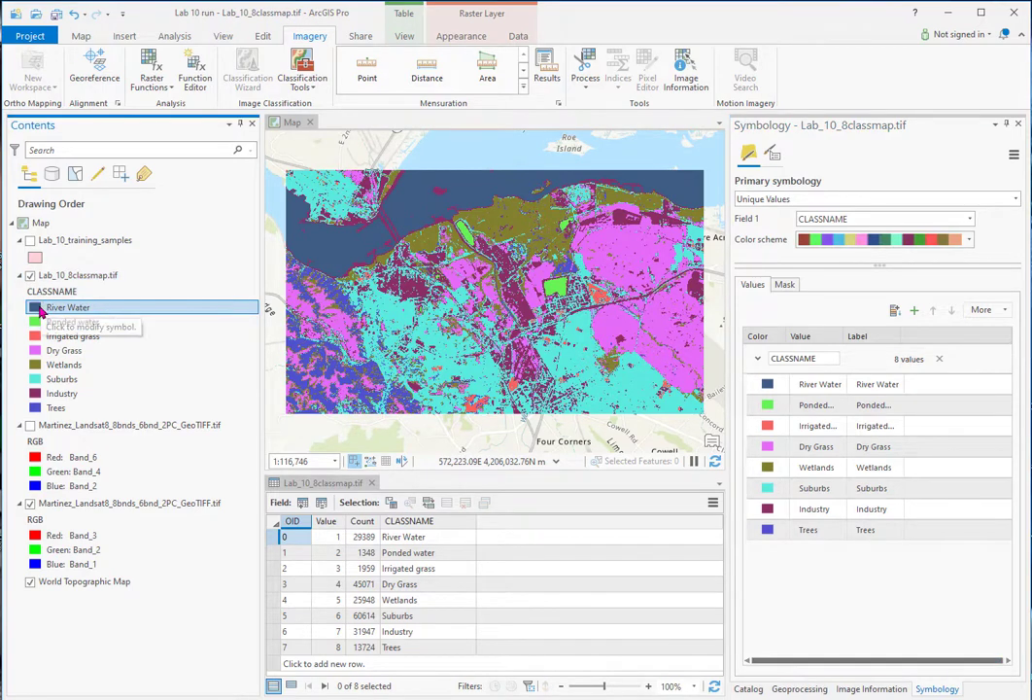
{"action": "right_click", "coordinate": [32, 308]}
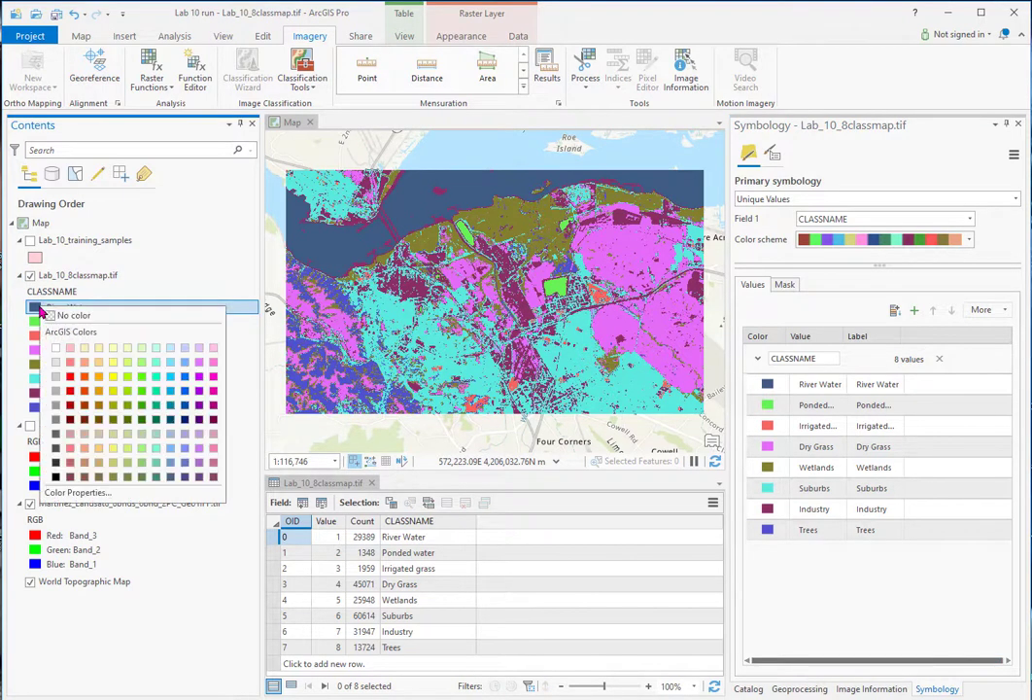
{"action": "left_click", "coordinate": [185, 391]}
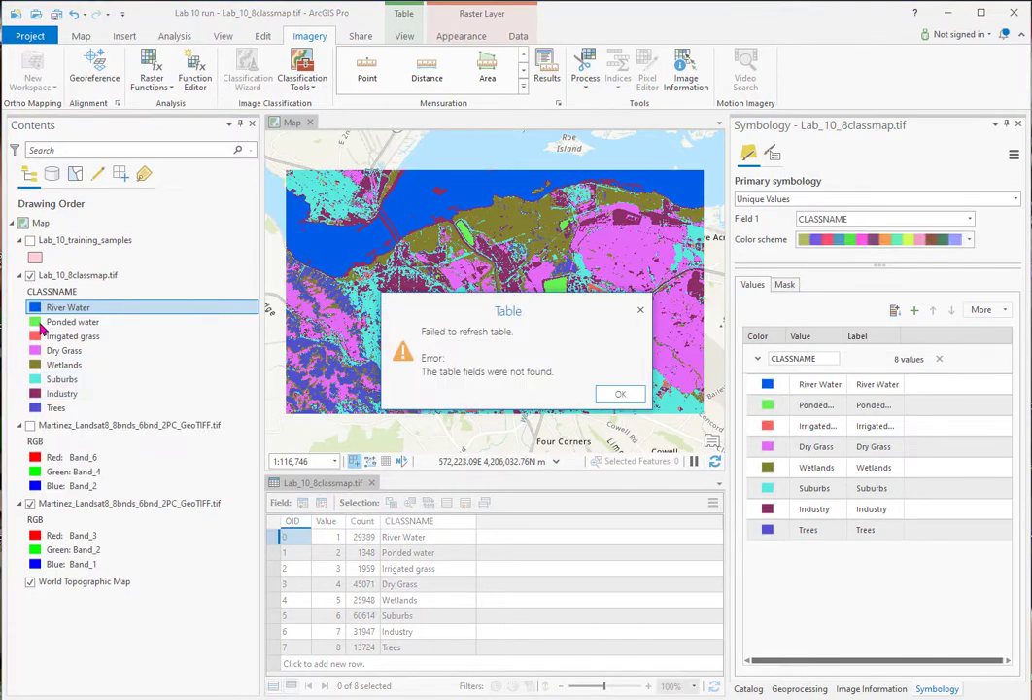
{"action": "left_click", "coordinate": [618, 394]}
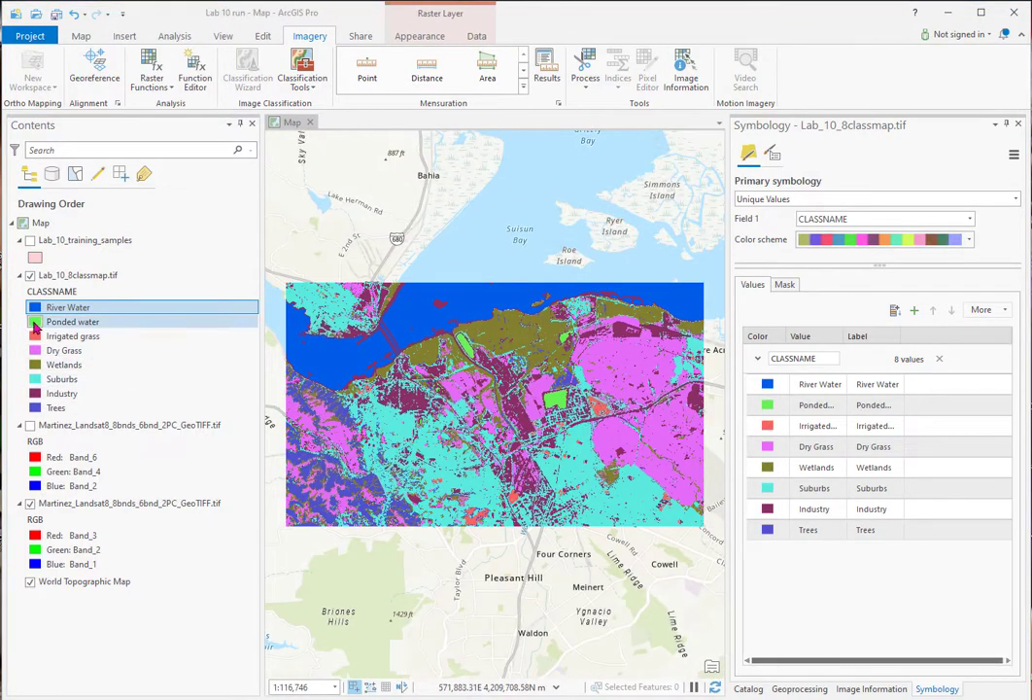
Recolor Ponded water pale blue, Irrigated grass bright green, Dry Grass yellow, Wetlands purple, Suburbs magenta, Industry gray and Trees dark green
{"action": "left_click", "coordinate": [35, 321]}
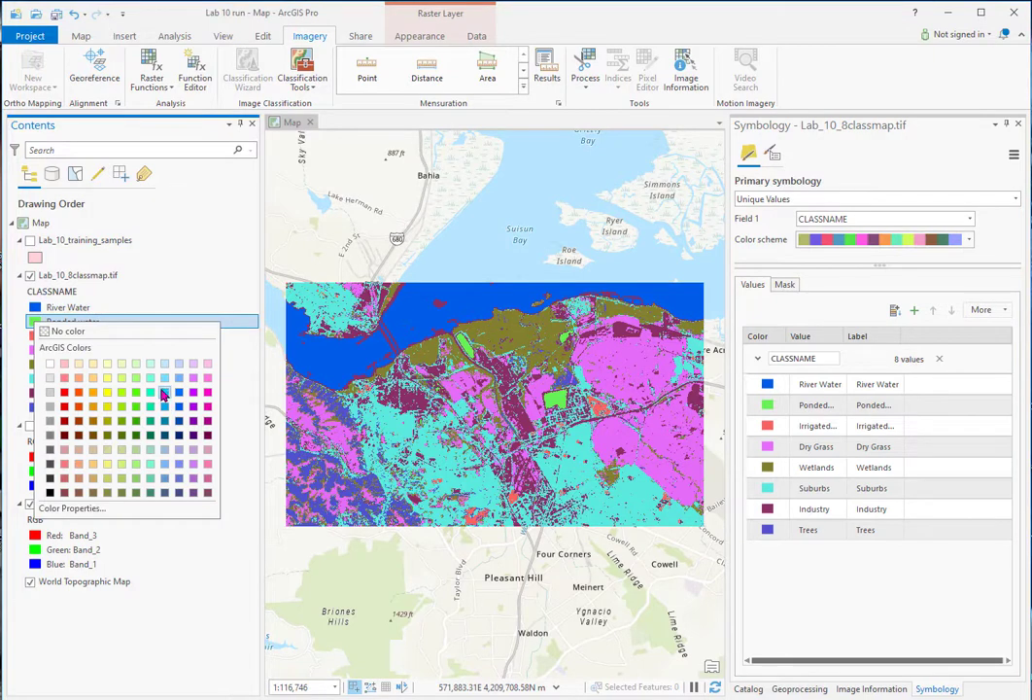
{"action": "left_click", "coordinate": [165, 364]}
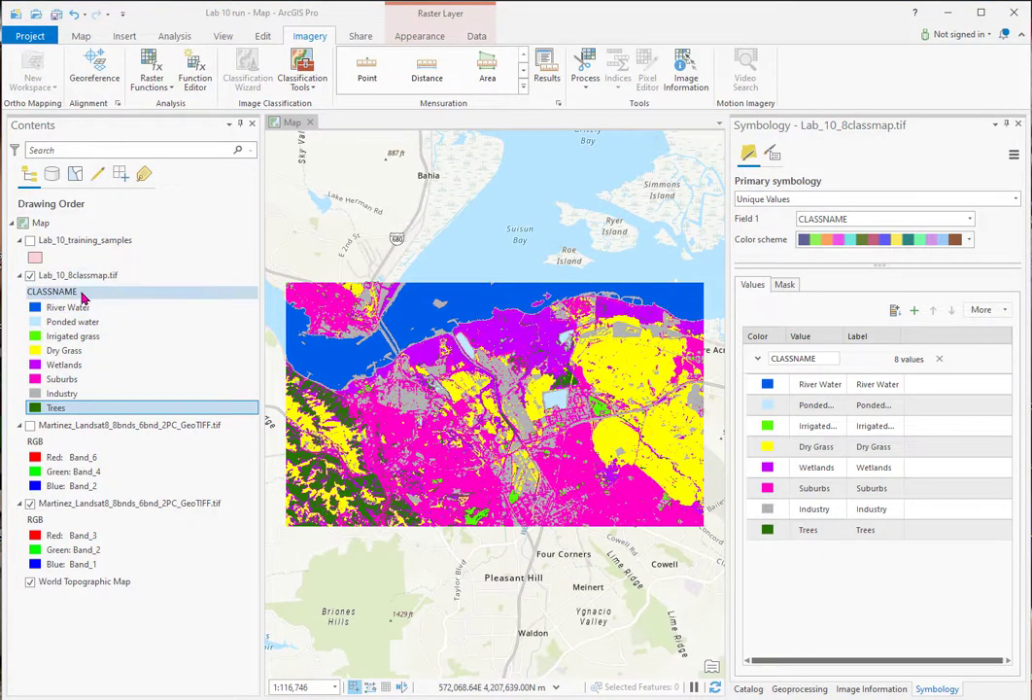
{"action": "left_click", "coordinate": [84, 295]}
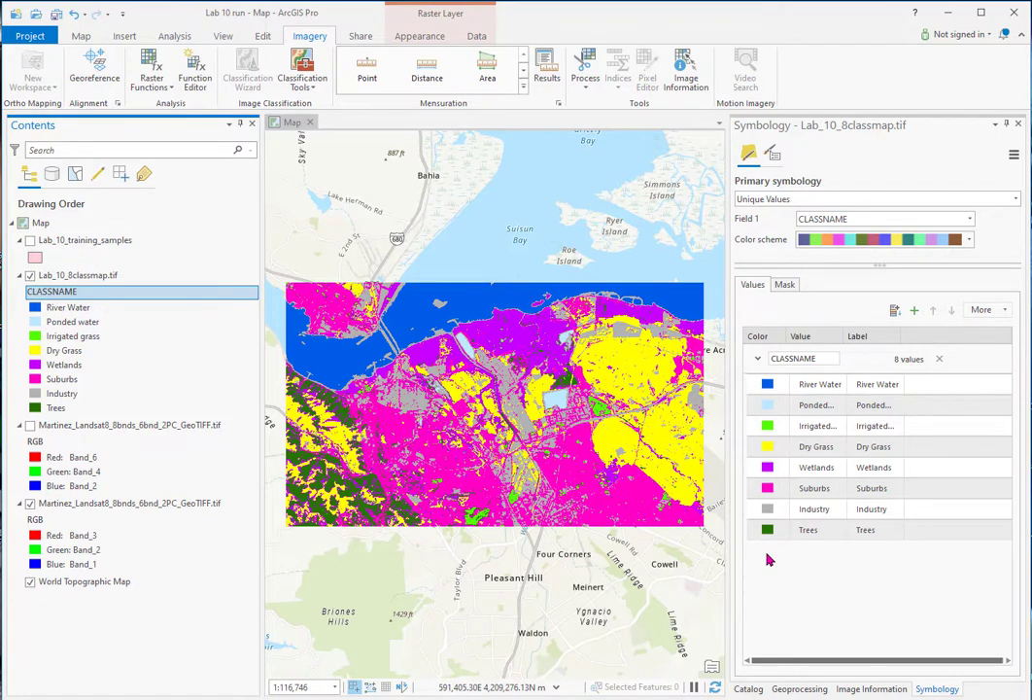
Save the symbolized class map as layer file Lab_10_8classmap.tif.lyrx in the Lab 10 Output folder
{"action": "left_click", "coordinate": [85, 280]}
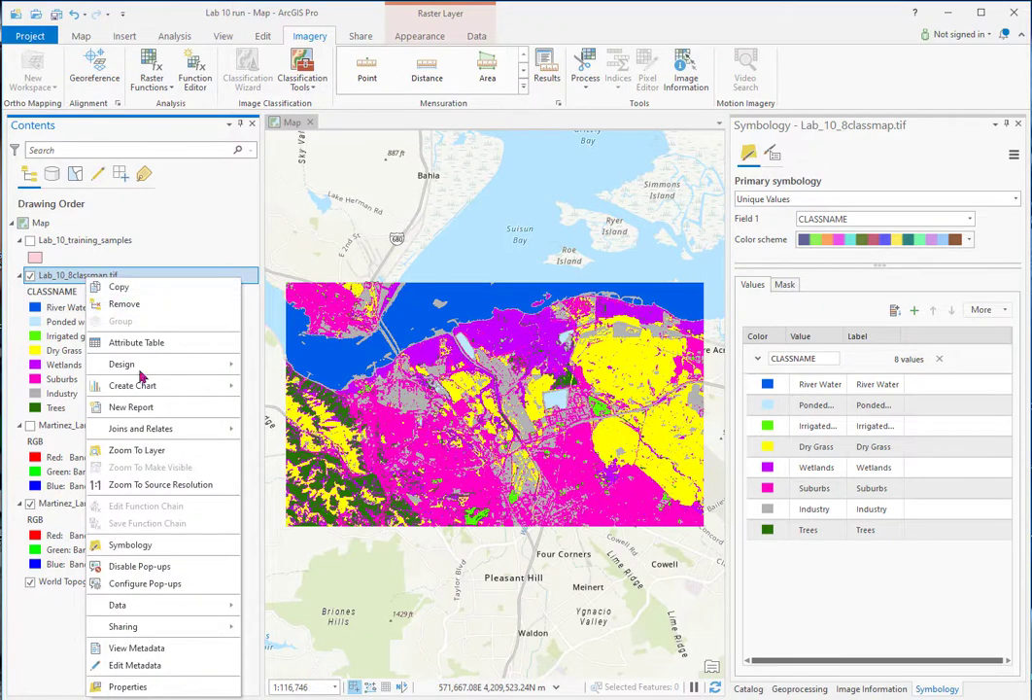
{"action": "mouse_move", "coordinate": [131, 627]}
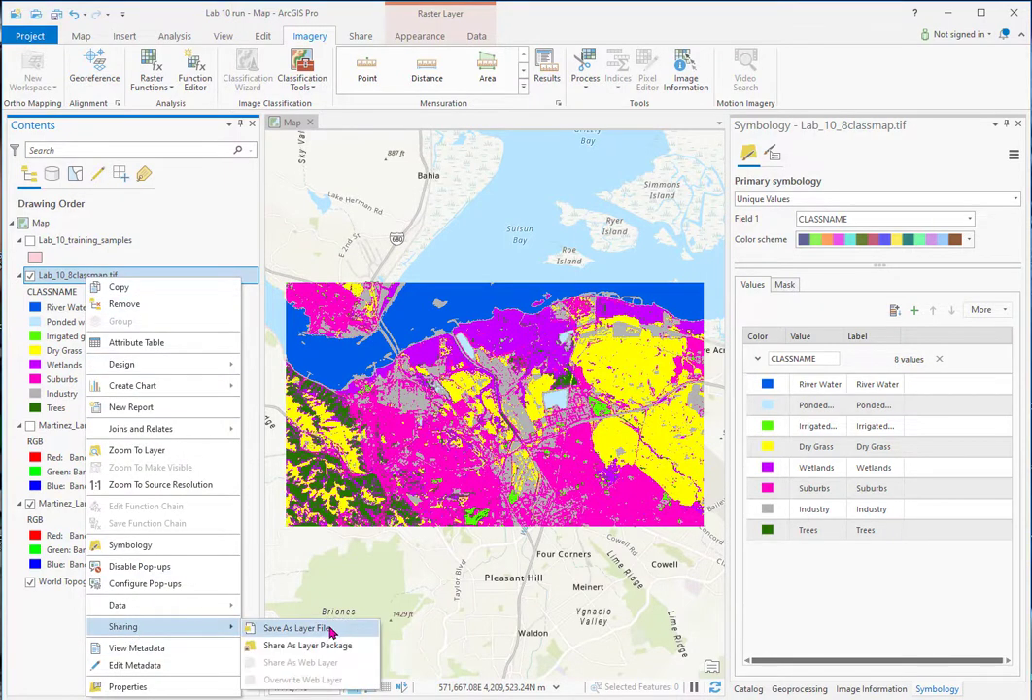
{"action": "left_click", "coordinate": [296, 628]}
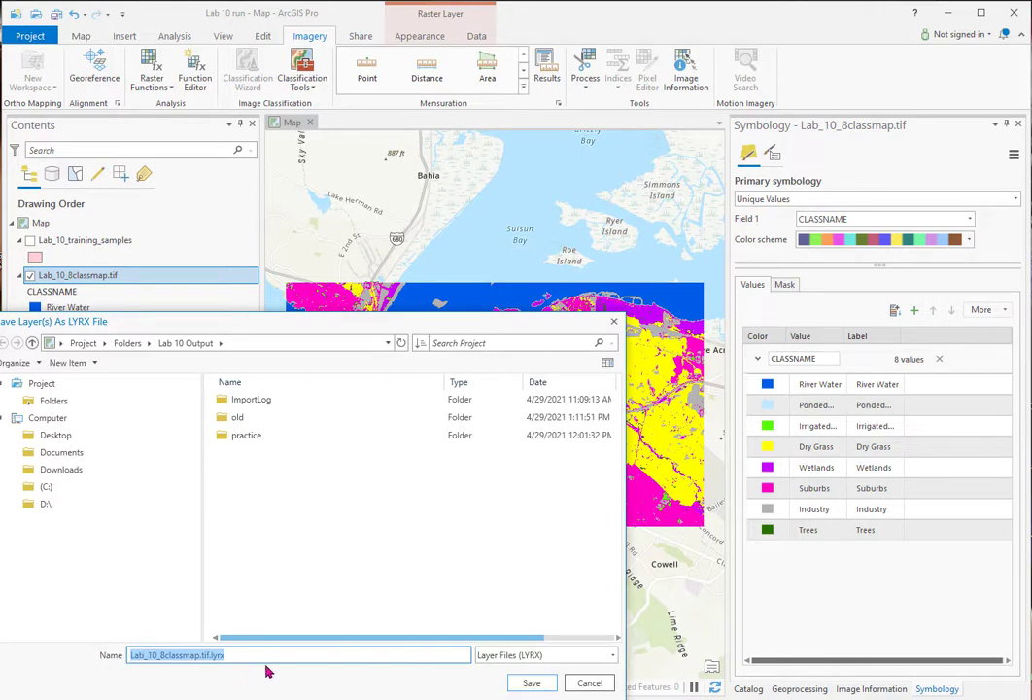
{"action": "left_click", "coordinate": [532, 682]}
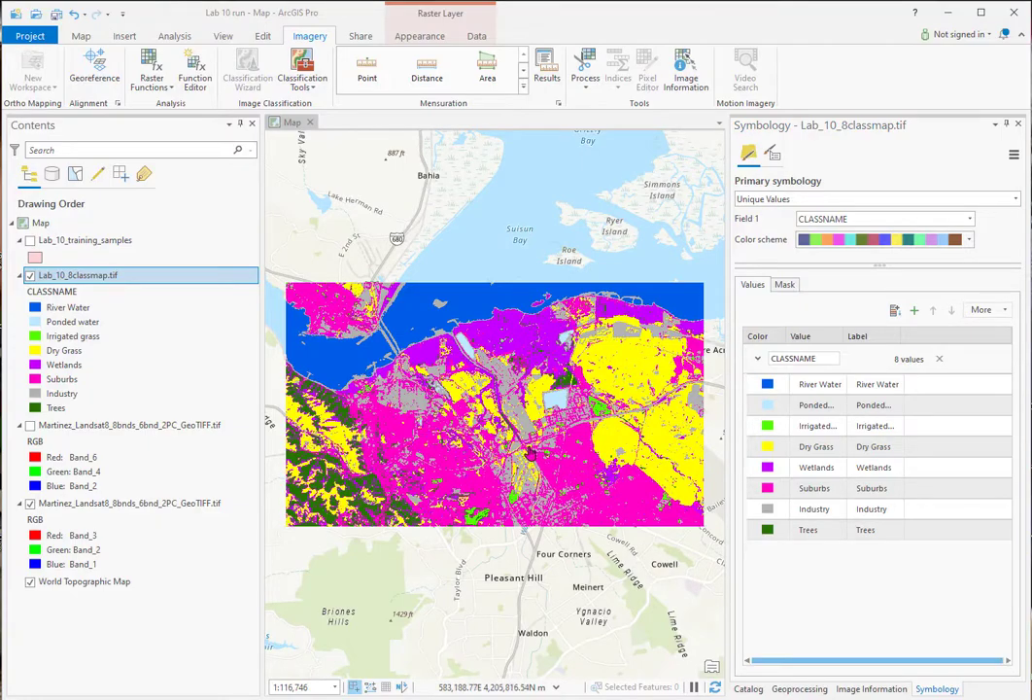
Examine the recolored classification up close around the central industrial corridor and the eastern dry grass areas
{"action": "scroll", "coordinate": [530, 456], "scroll_direction": "up", "scroll_amount": 3}
{"action": "left_click_drag", "start_coordinate": [355, 544], "coordinate": [646, 583]}
{"action": "left_click_drag", "start_coordinate": [644, 259], "coordinate": [395, 405]}
{"action": "scroll", "coordinate": [395, 405], "scroll_direction": "down", "scroll_amount": 2}
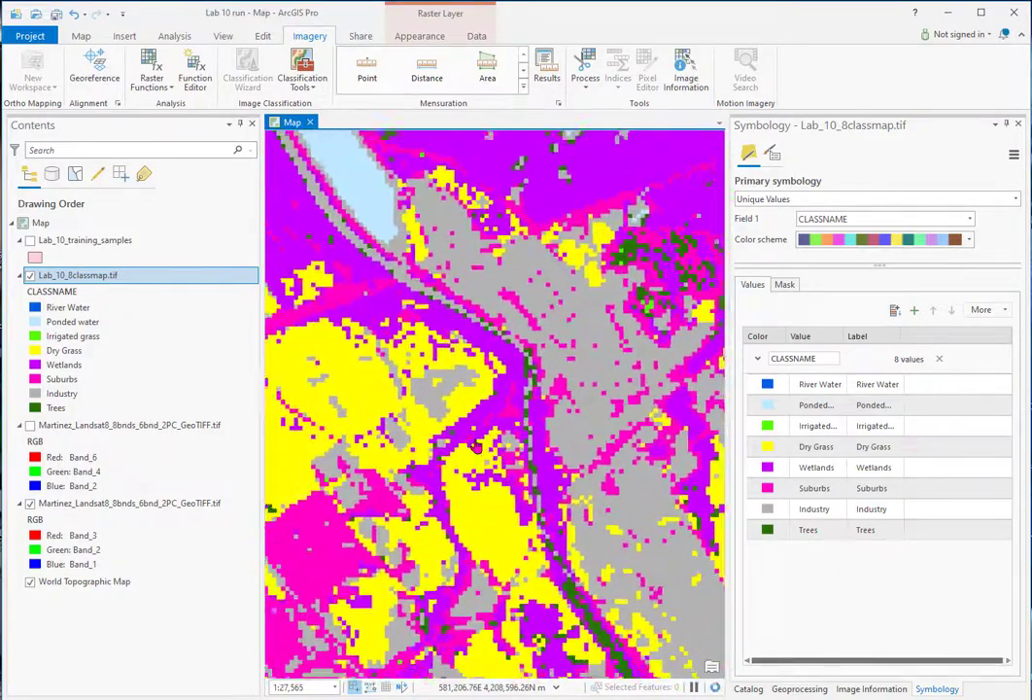
{"action": "scroll", "coordinate": [581, 340], "scroll_direction": "down", "scroll_amount": 3}
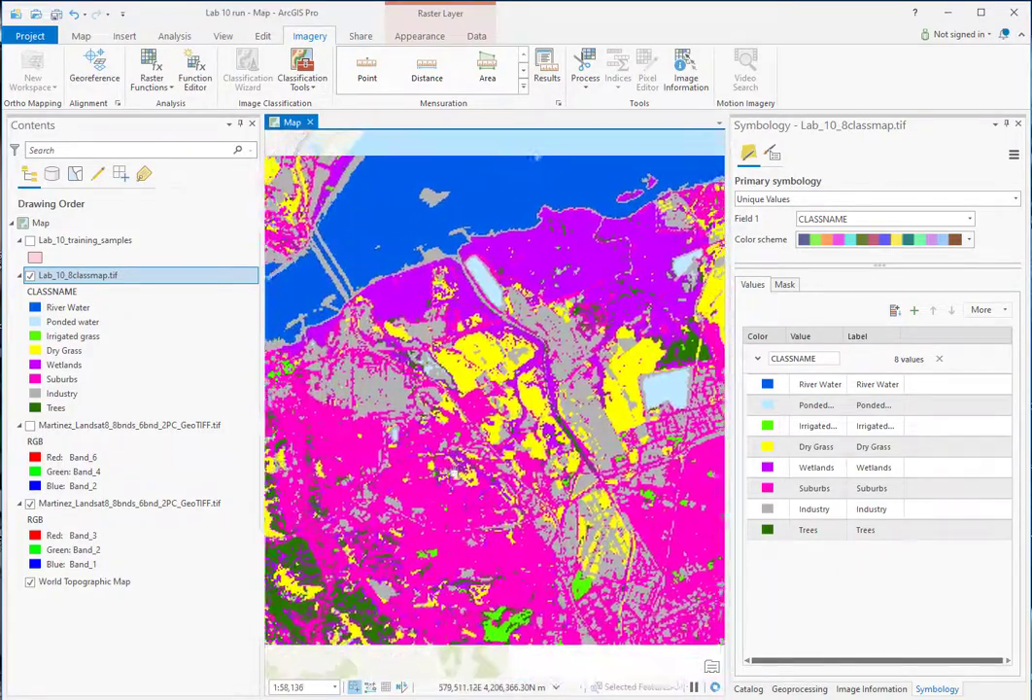
{"action": "left_click_drag", "start_coordinate": [709, 441], "coordinate": [504, 415]}
{"action": "scroll", "coordinate": [505, 415], "scroll_direction": "up", "scroll_amount": 5}
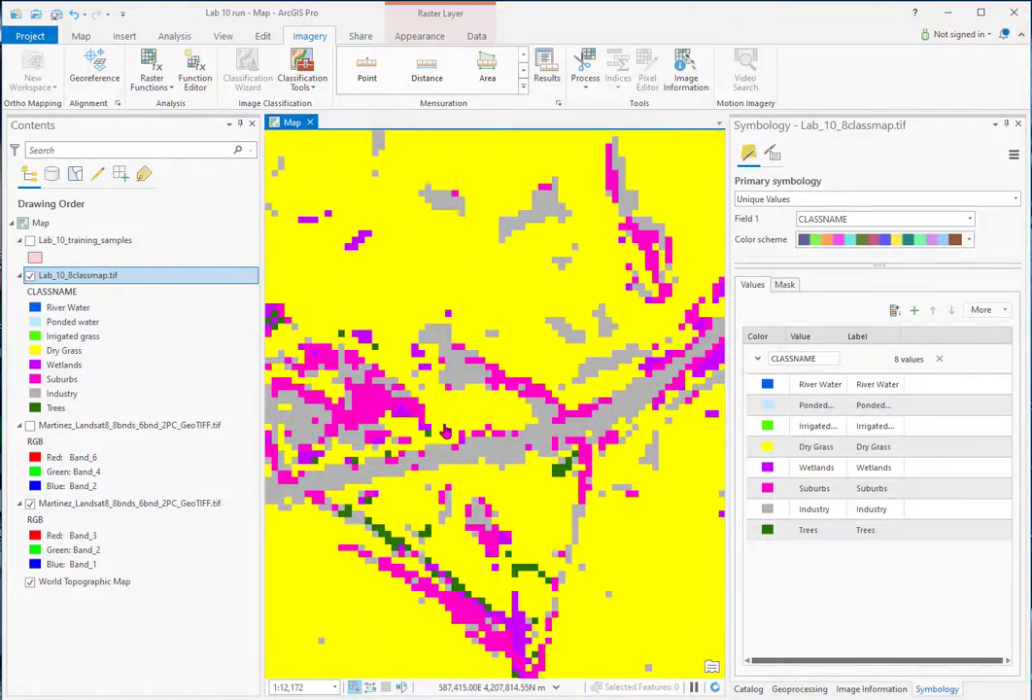
{"action": "scroll", "coordinate": [439, 440], "scroll_direction": "down", "scroll_amount": 3}
{"action": "scroll", "coordinate": [439, 439], "scroll_direction": "down", "scroll_amount": 4}
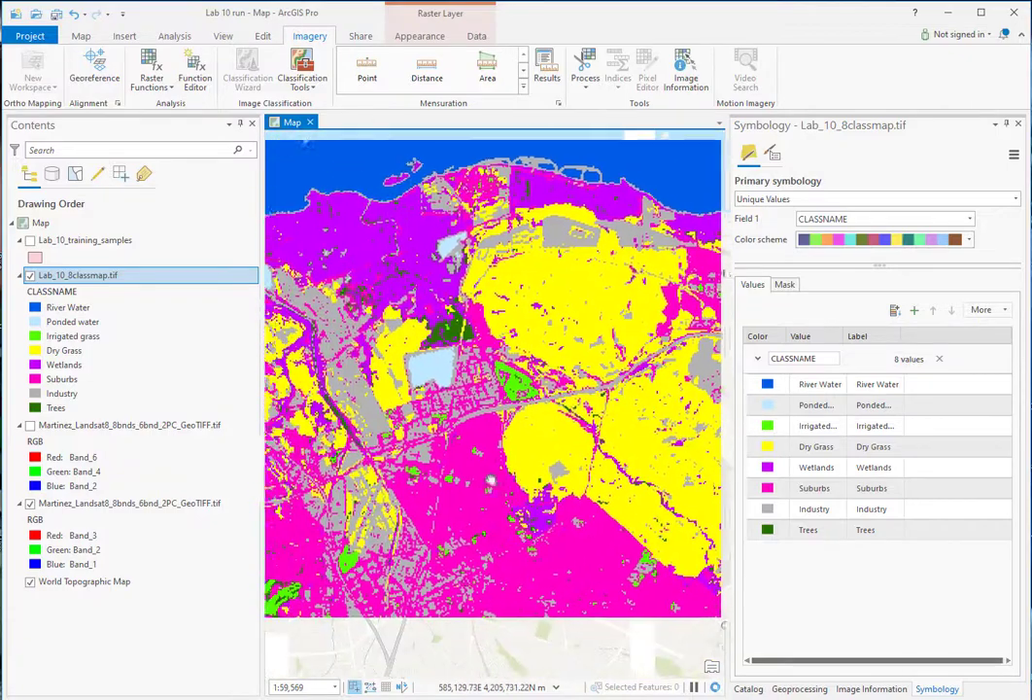
{"action": "scroll", "coordinate": [440, 439], "scroll_direction": "down", "scroll_amount": 3}
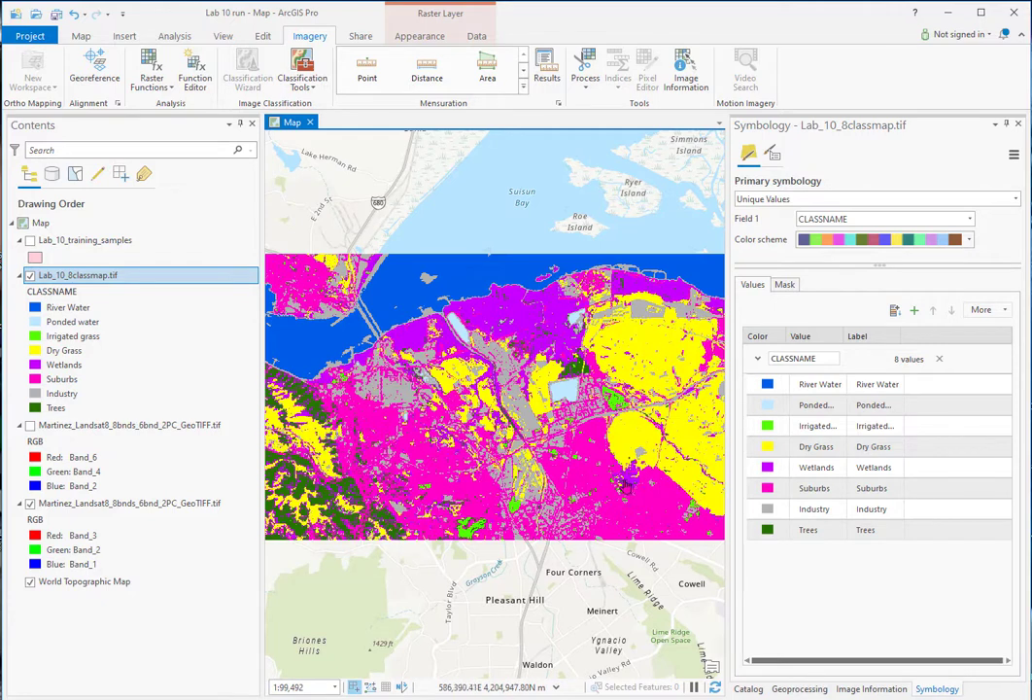
Add the DEM_Martinez_GIS_hs045_30elev.tif.lyrx hillshade from the Lab_10_Data DEM folder to the map directly beneath the class map layer
{"action": "left_click", "coordinate": [748, 689]}
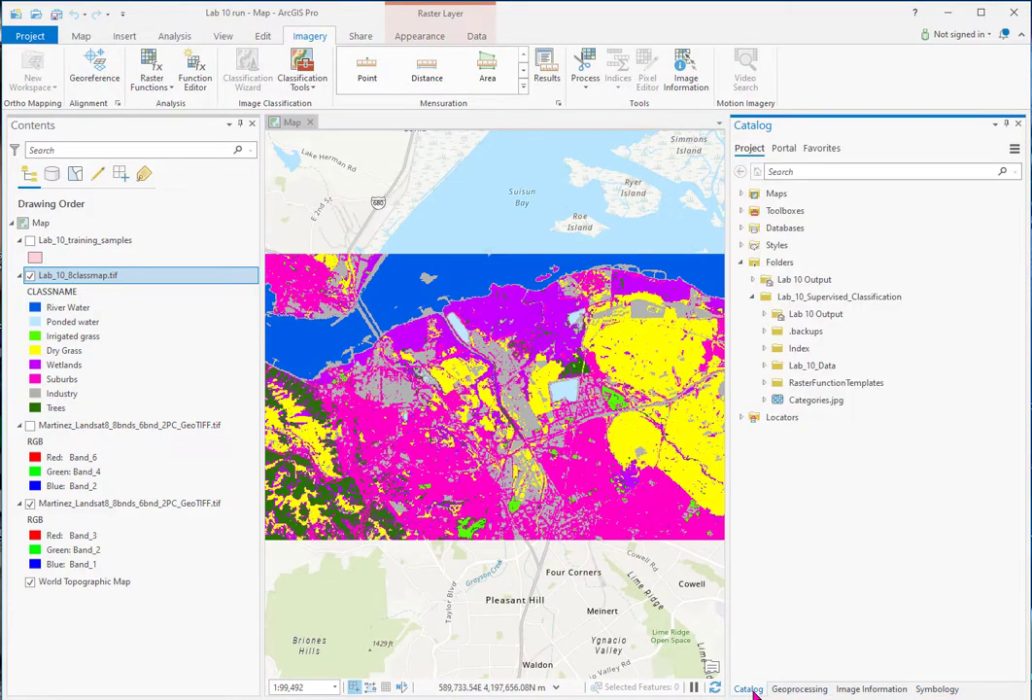
{"action": "left_click", "coordinate": [764, 365]}
{"action": "left_click", "coordinate": [776, 382]}
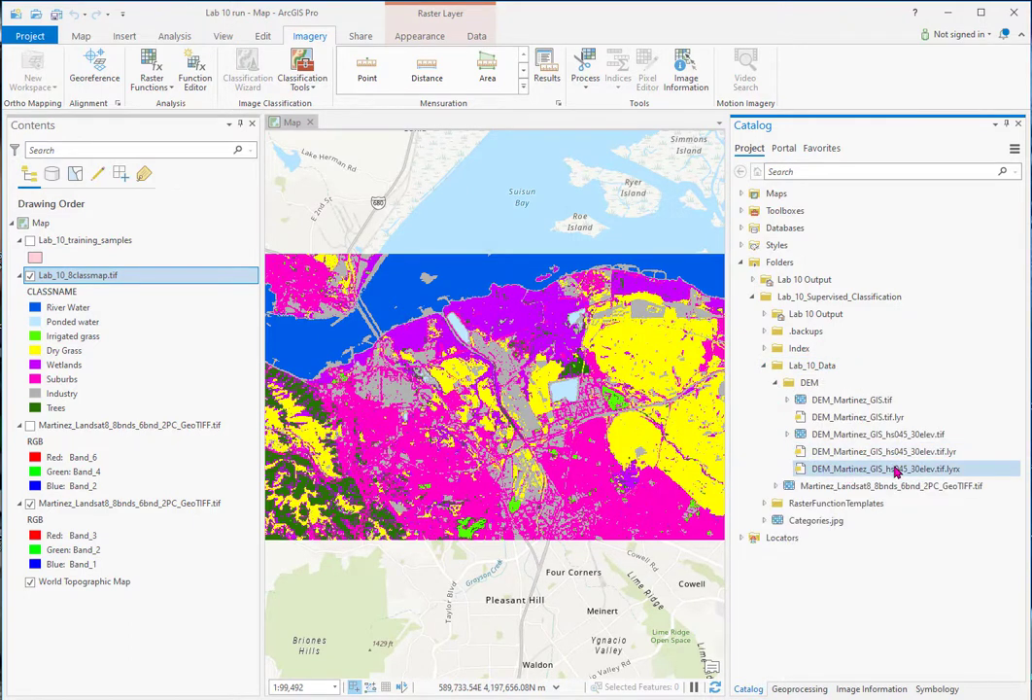
{"action": "left_click_drag", "start_coordinate": [877, 470], "coordinate": [103, 415]}
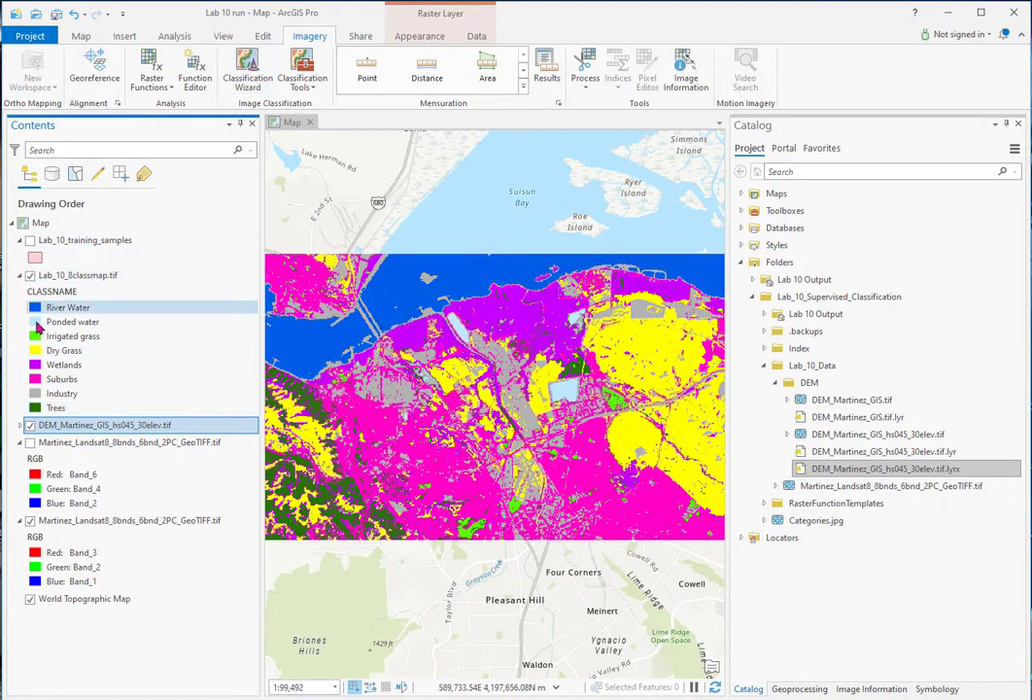
Set the transparency of the Lab_10_8classmap.tif layer to 57% over the hillshade
{"action": "left_click", "coordinate": [78, 275]}
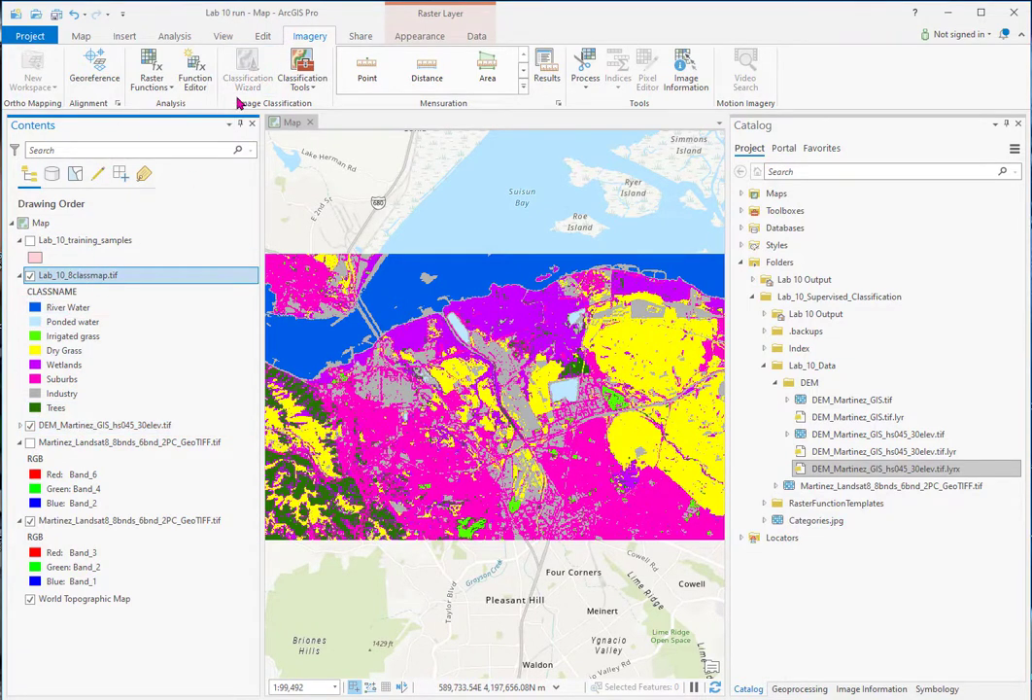
{"action": "left_click", "coordinate": [416, 39]}
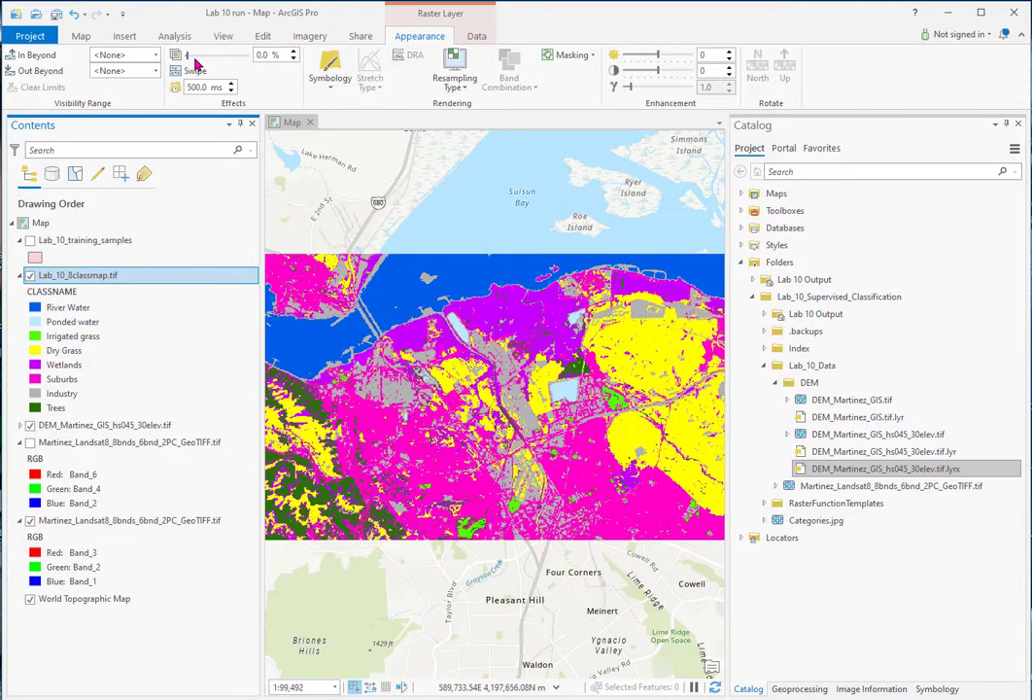
{"action": "left_click_drag", "start_coordinate": [188, 60], "coordinate": [220, 60]}
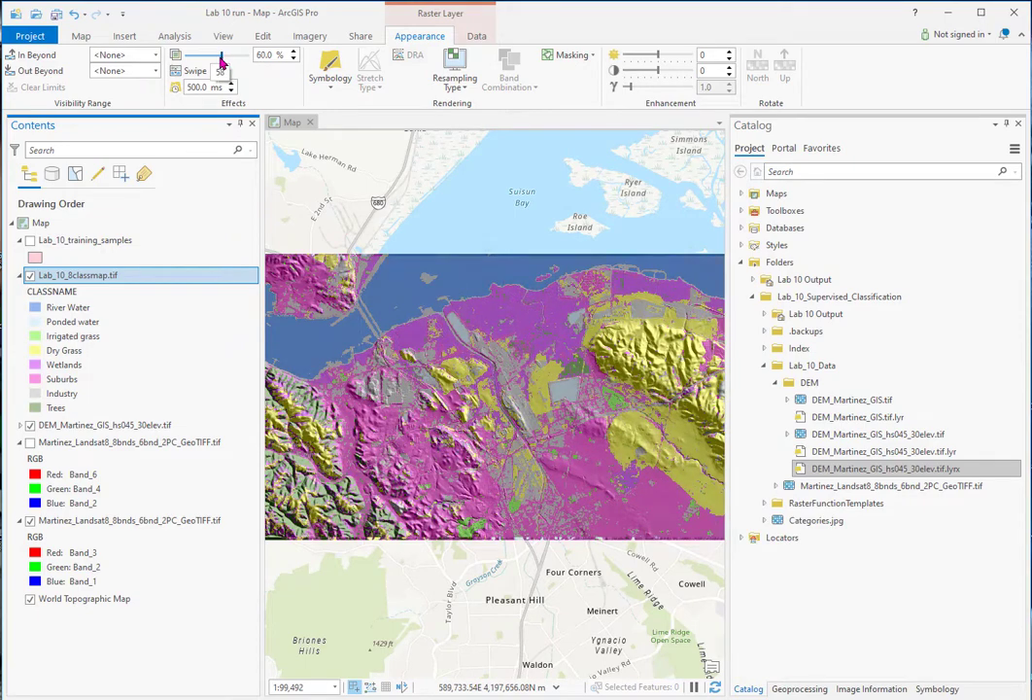
Examine how the classes relate to the hillshaded terrain across the eastern hills, the central industrial area and the western wooded ridges
{"action": "scroll", "coordinate": [486, 321], "scroll_direction": "down", "scroll_amount": 2}
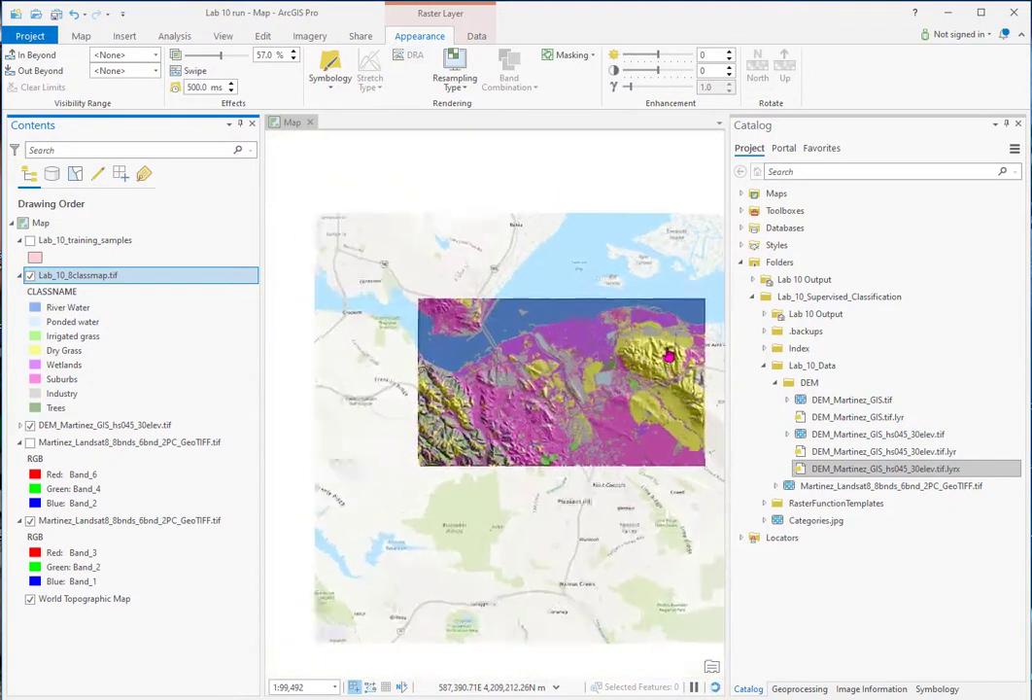
{"action": "scroll", "coordinate": [671, 360], "scroll_direction": "up", "scroll_amount": 3}
{"action": "scroll", "coordinate": [544, 410], "scroll_direction": "up", "scroll_amount": 3}
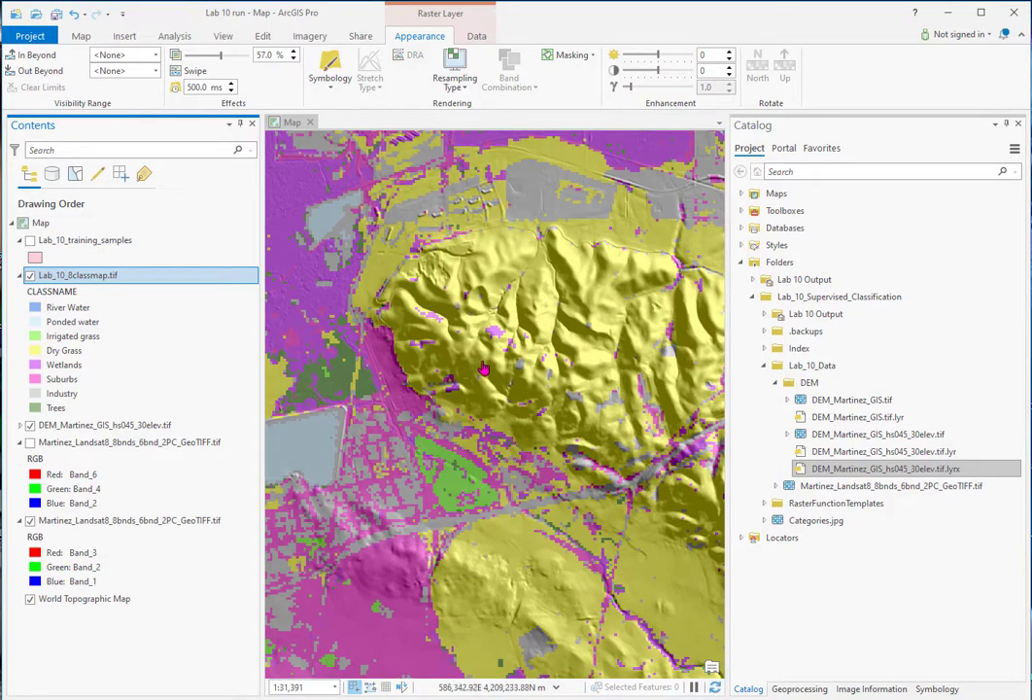
{"action": "scroll", "coordinate": [485, 368], "scroll_direction": "down", "scroll_amount": 1}
{"action": "scroll", "coordinate": [484, 368], "scroll_direction": "down", "scroll_amount": 1}
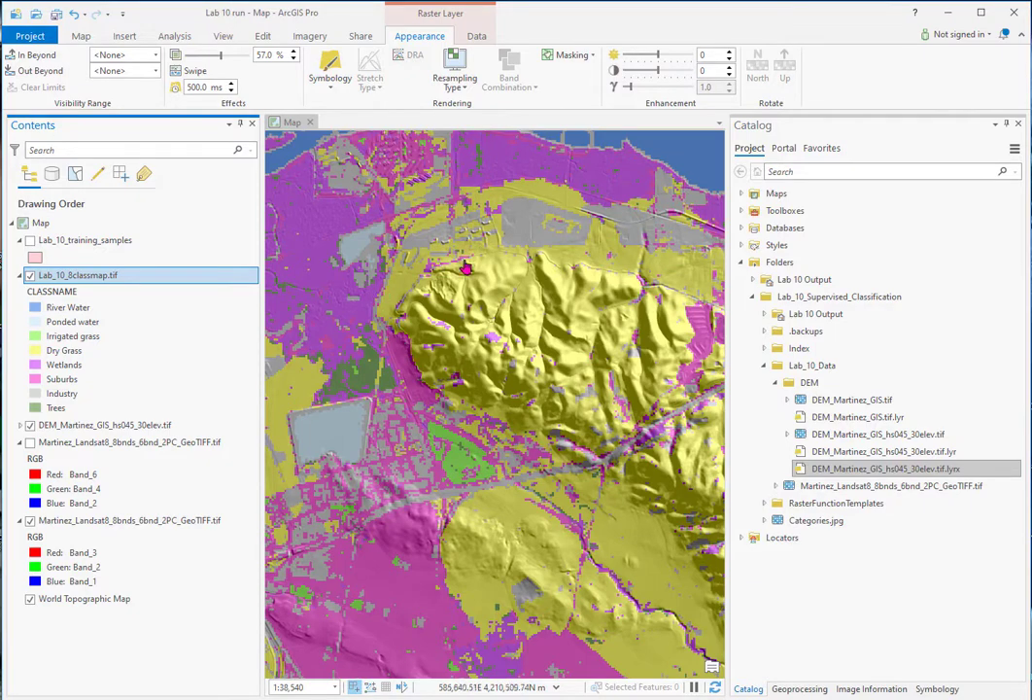
{"action": "left_click_drag", "start_coordinate": [385, 304], "coordinate": [586, 239]}
{"action": "left_click_drag", "start_coordinate": [424, 379], "coordinate": [489, 407]}
{"action": "left_click_drag", "start_coordinate": [474, 253], "coordinate": [497, 420]}
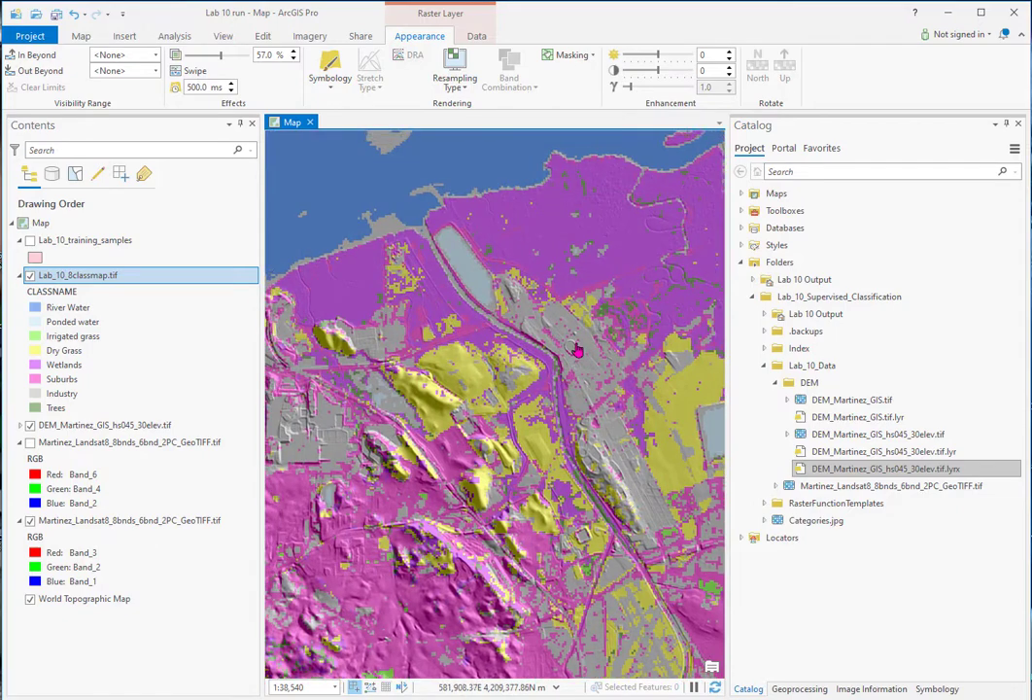
{"action": "left_click_drag", "start_coordinate": [413, 430], "coordinate": [530, 290]}
{"action": "left_click_drag", "start_coordinate": [347, 504], "coordinate": [433, 386]}
{"action": "left_click_drag", "start_coordinate": [356, 246], "coordinate": [389, 358]}
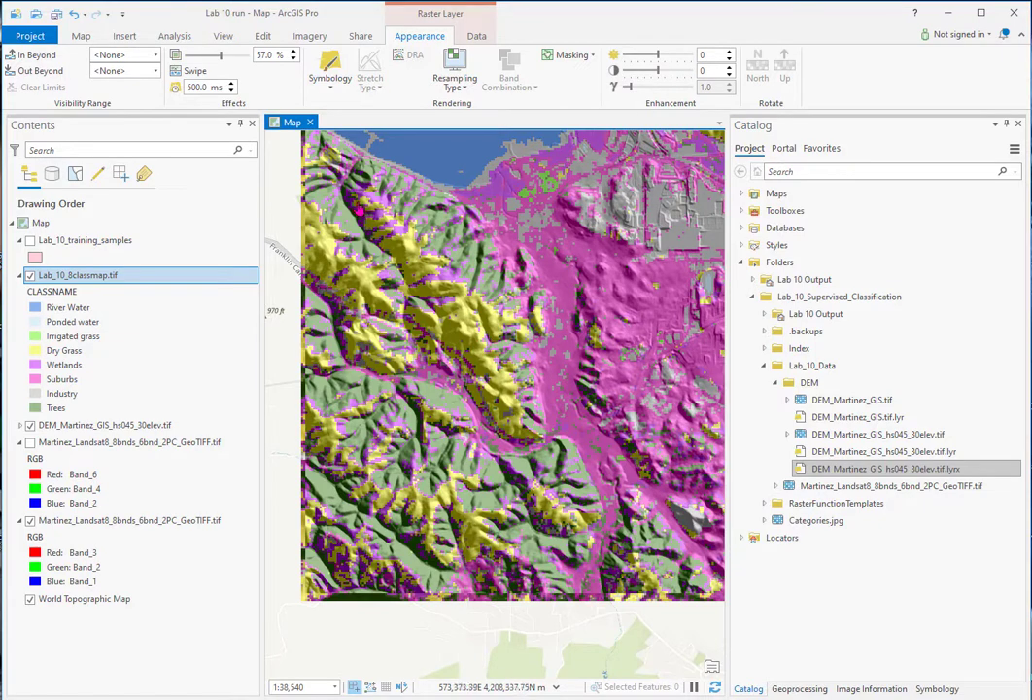
{"action": "left_click_drag", "start_coordinate": [630, 446], "coordinate": [535, 461]}
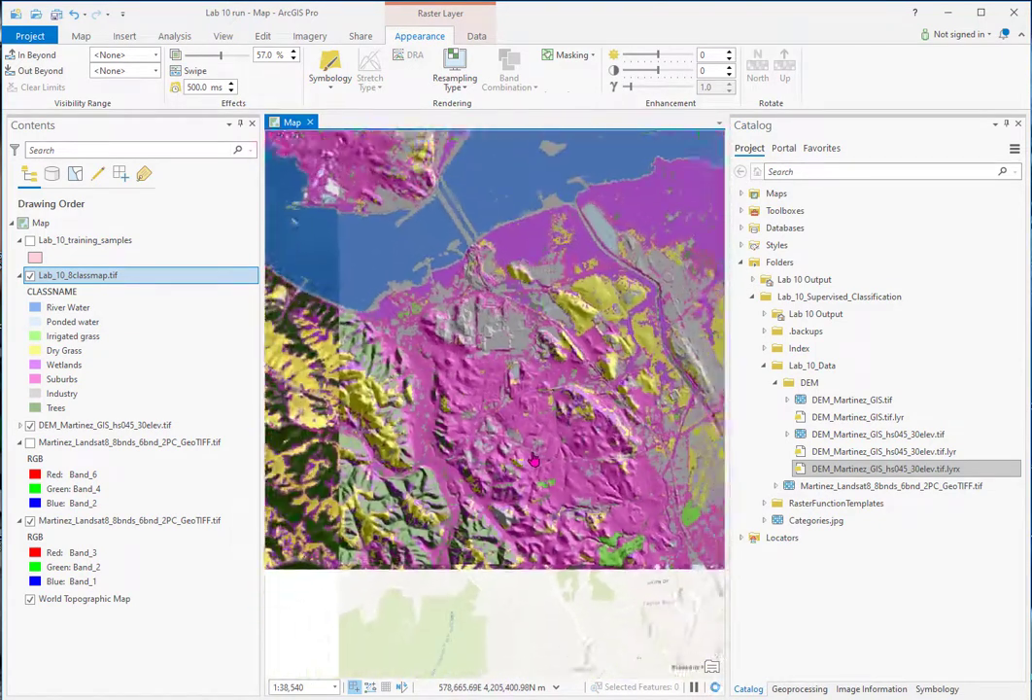
{"action": "scroll", "coordinate": [533, 461], "scroll_direction": "down", "scroll_amount": 2}
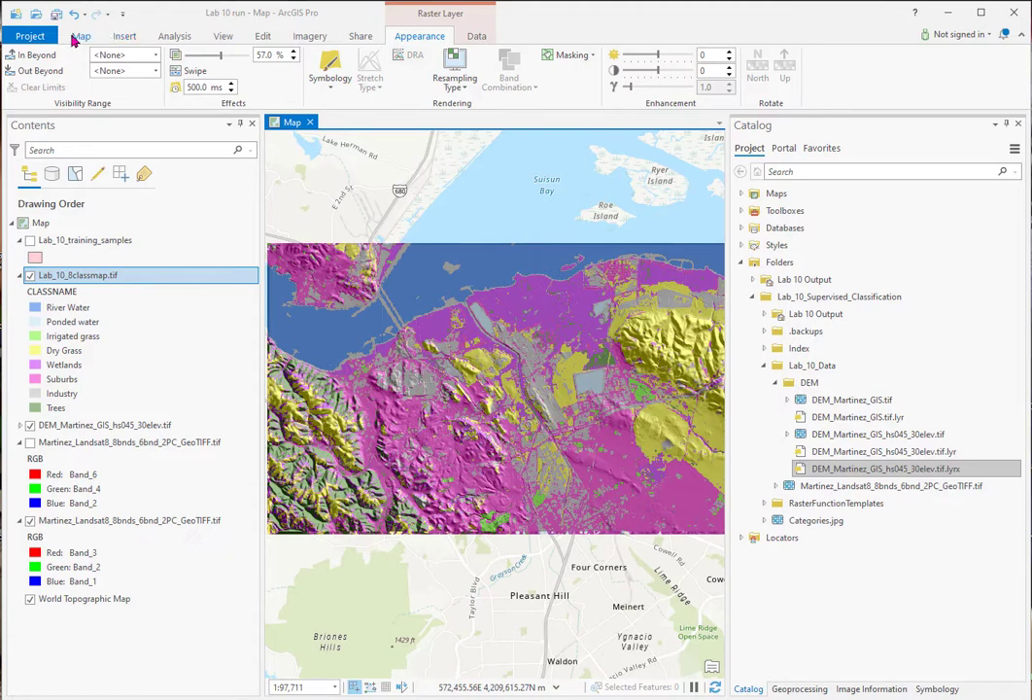
Create a new ANSI landscape layout in Letter size, 8.5 × 11 inches
{"action": "left_click", "coordinate": [123, 36]}
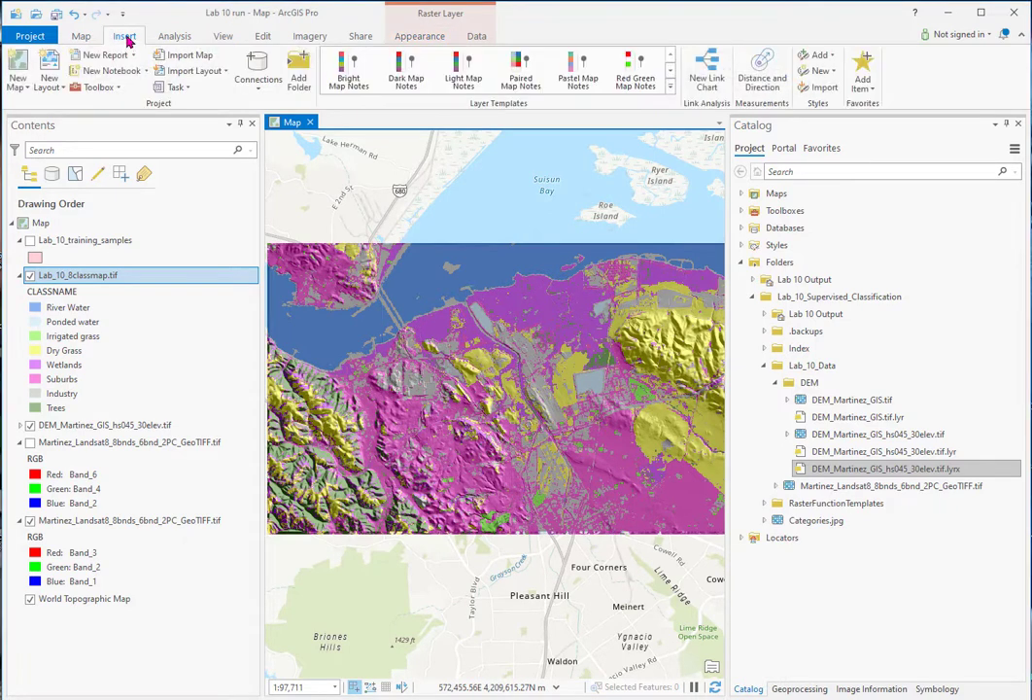
{"action": "left_click", "coordinate": [48, 68]}
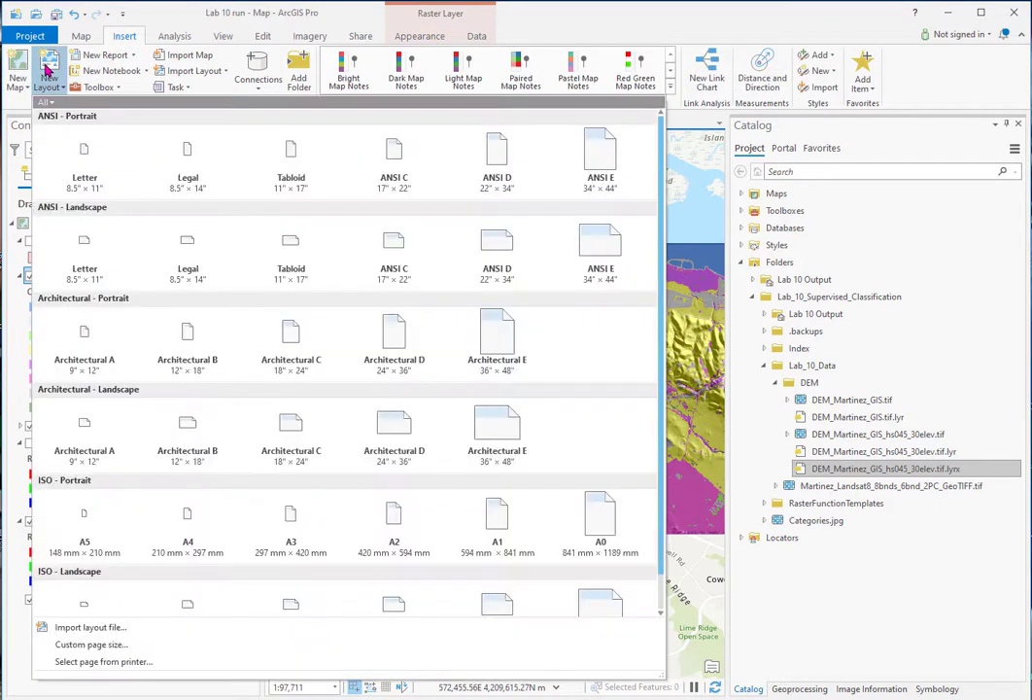
{"action": "left_click", "coordinate": [85, 245]}
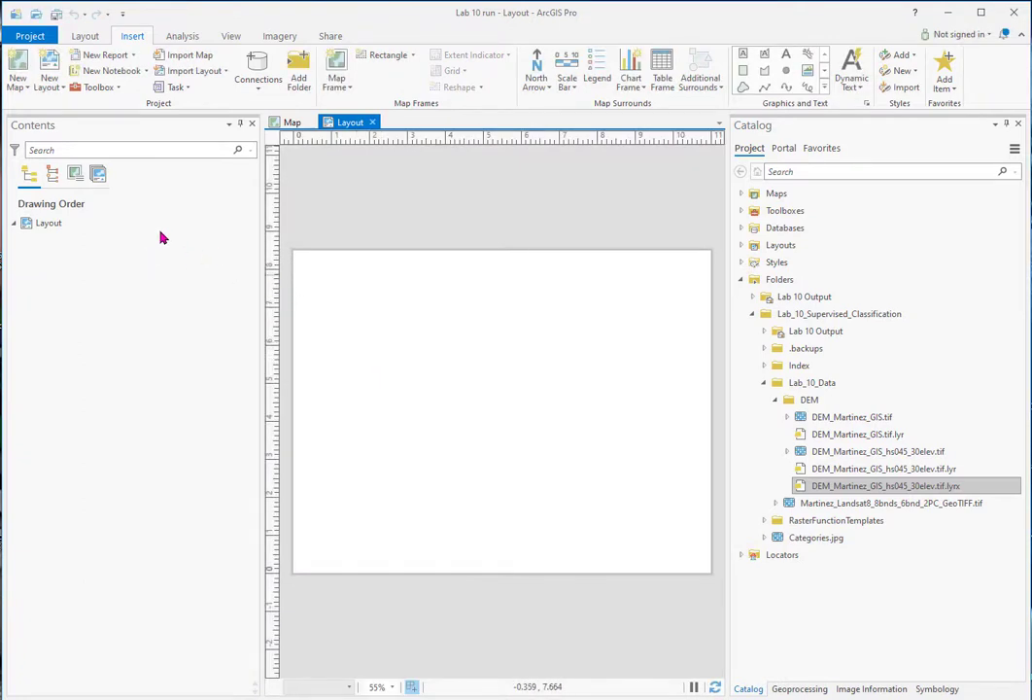
Insert a map frame at the 1:97,711 extent on the layout, leaving room for a legend beside it
{"action": "left_click", "coordinate": [335, 90]}
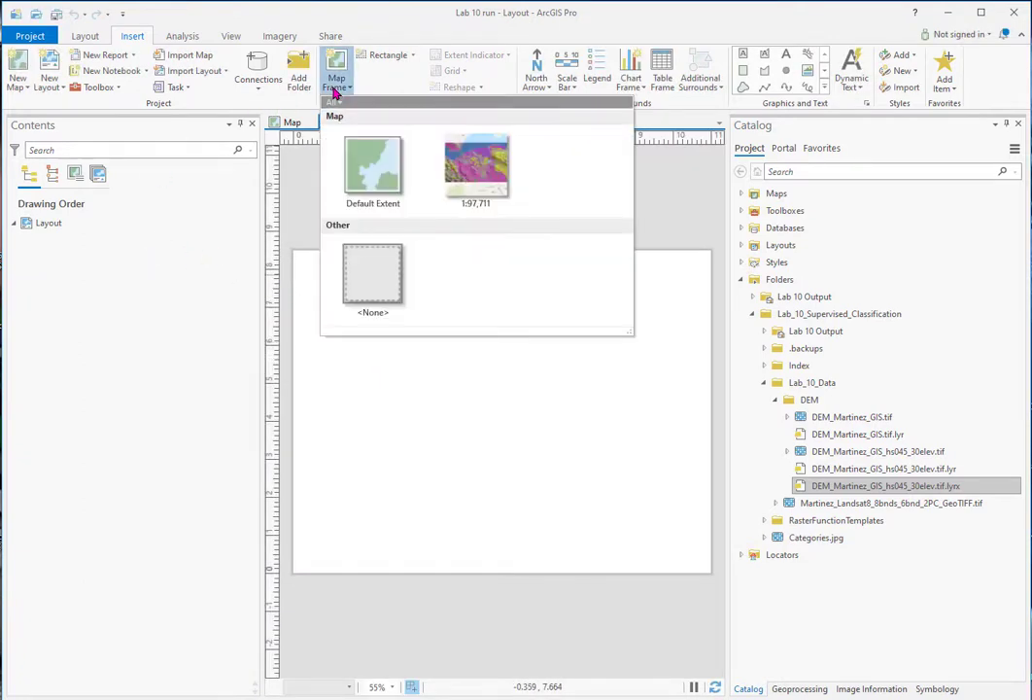
{"action": "left_click", "coordinate": [476, 162]}
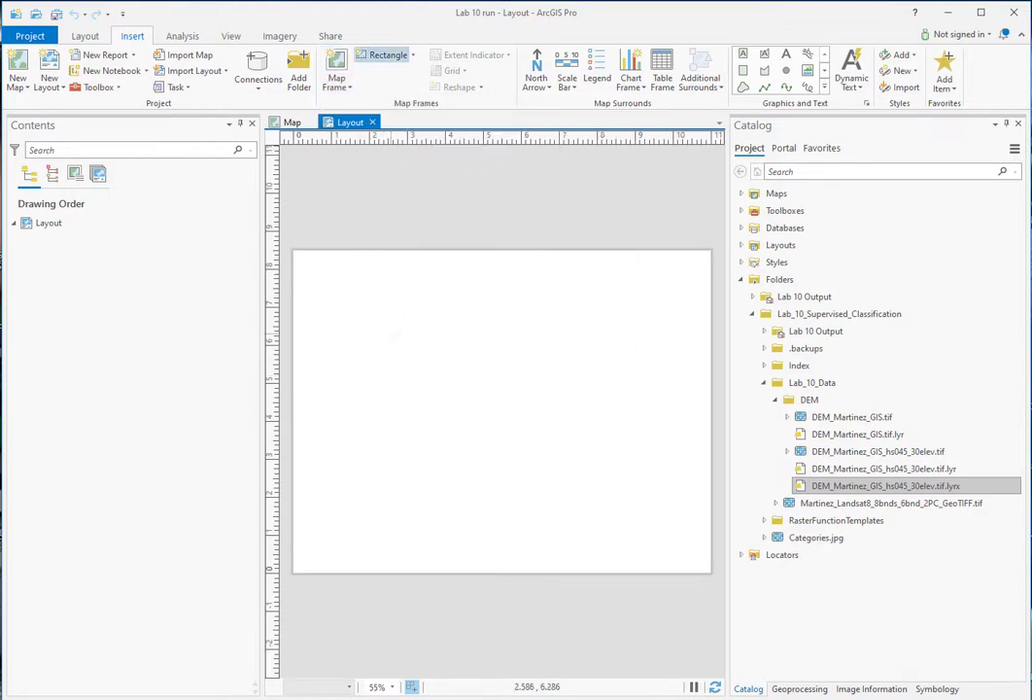
{"action": "left_click_drag", "start_coordinate": [432, 338], "coordinate": [677, 510]}
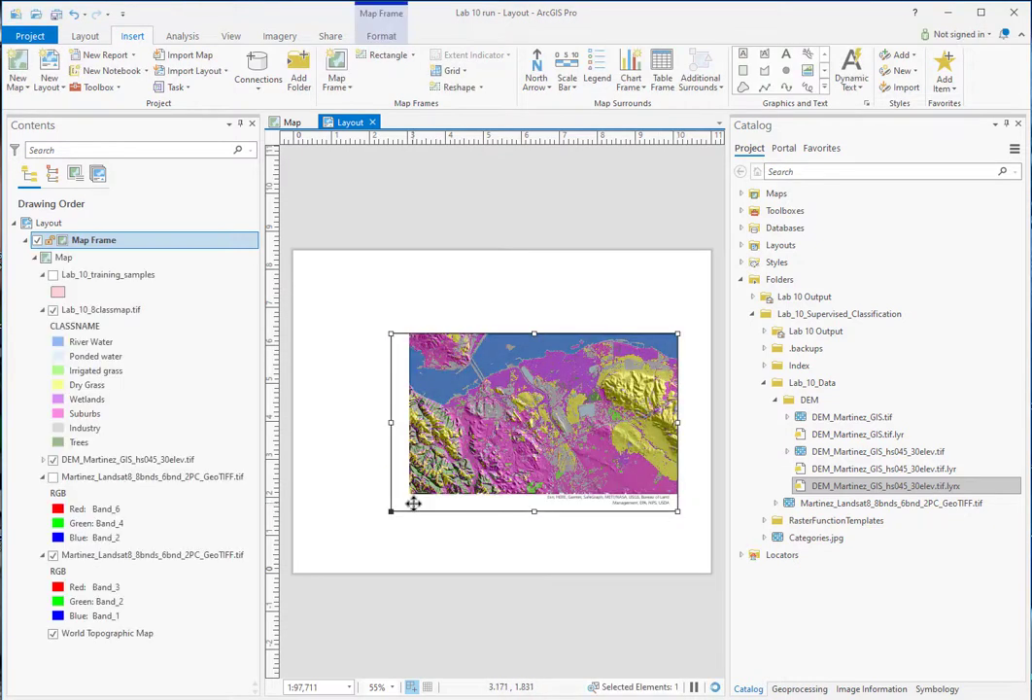
{"action": "left_click", "coordinate": [372, 470]}
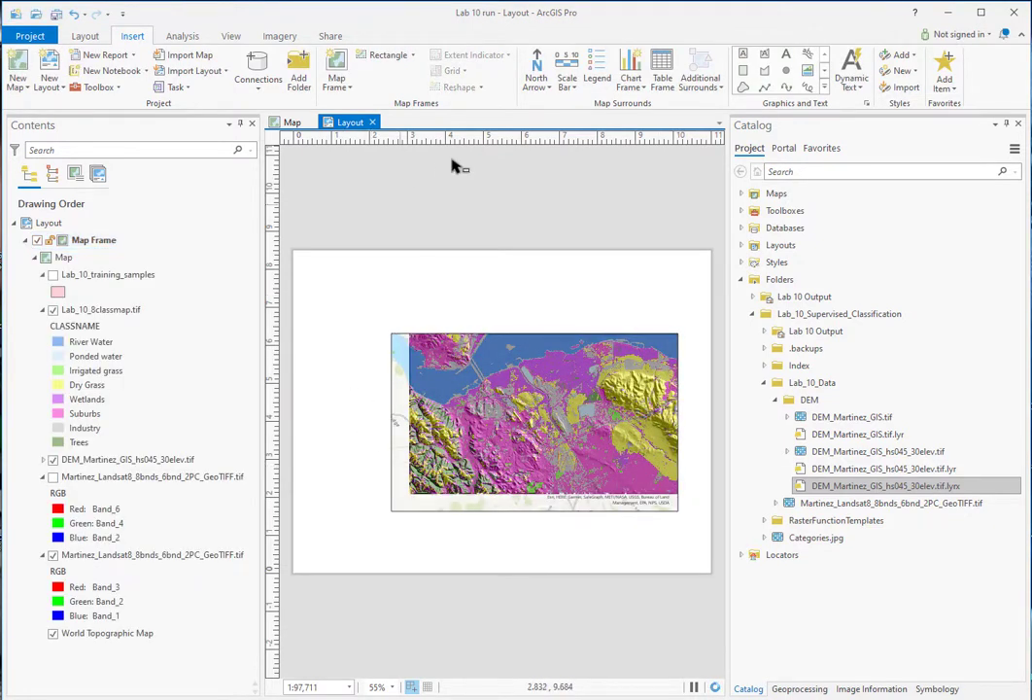
Insert a legend beside the map frame and enlarge it until entries for all visible layers fit
{"action": "left_click", "coordinate": [597, 68]}
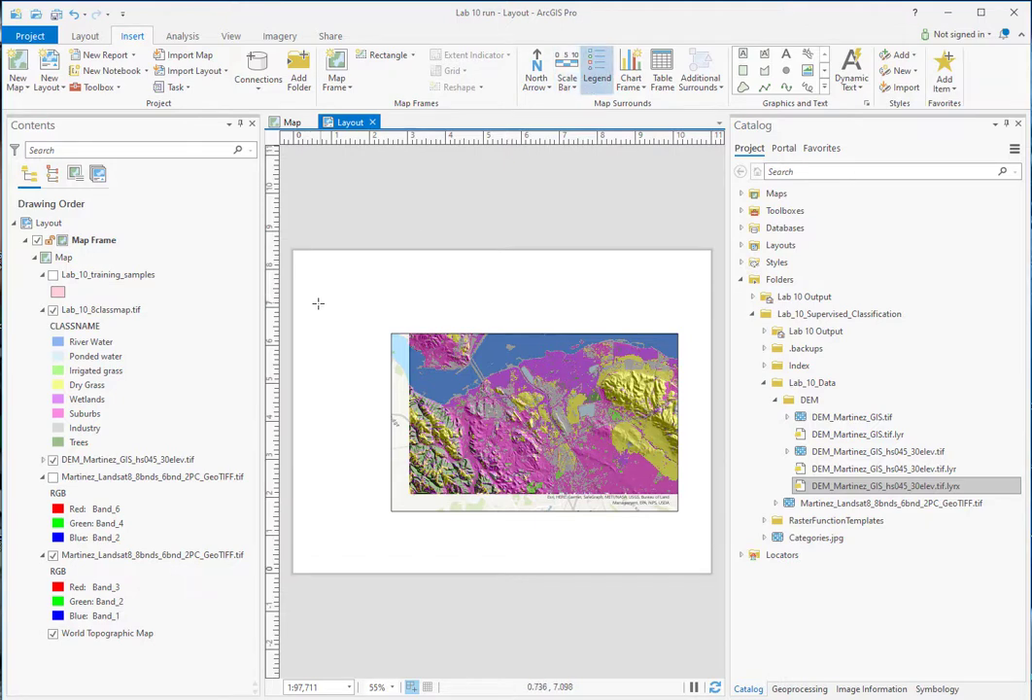
{"action": "left_click_drag", "start_coordinate": [310, 302], "coordinate": [379, 500]}
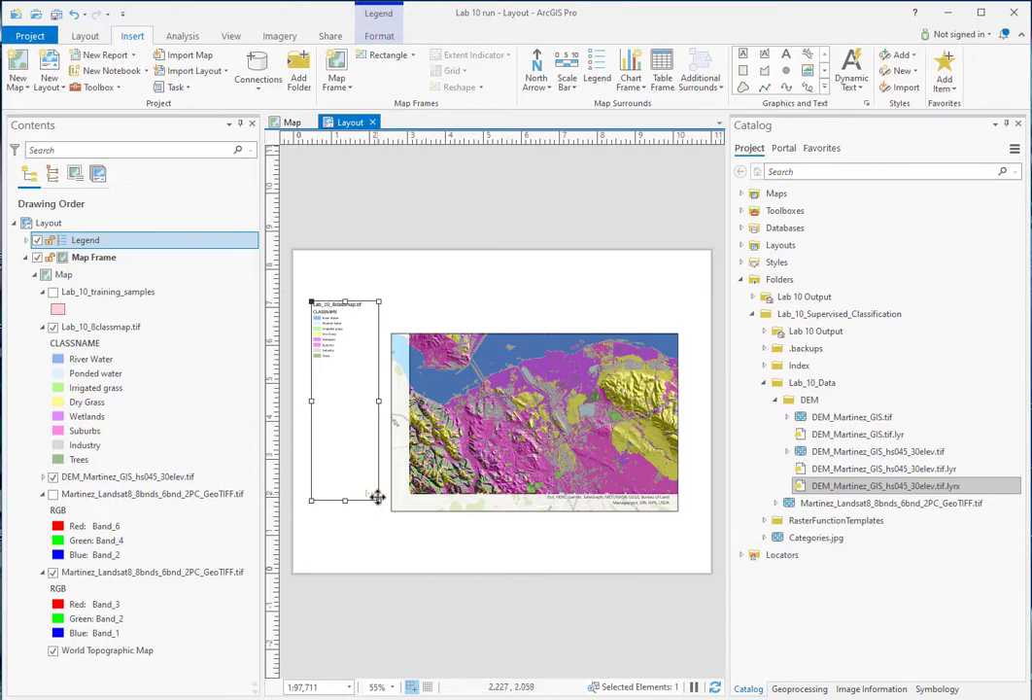
{"action": "left_click_drag", "start_coordinate": [379, 500], "coordinate": [444, 541]}
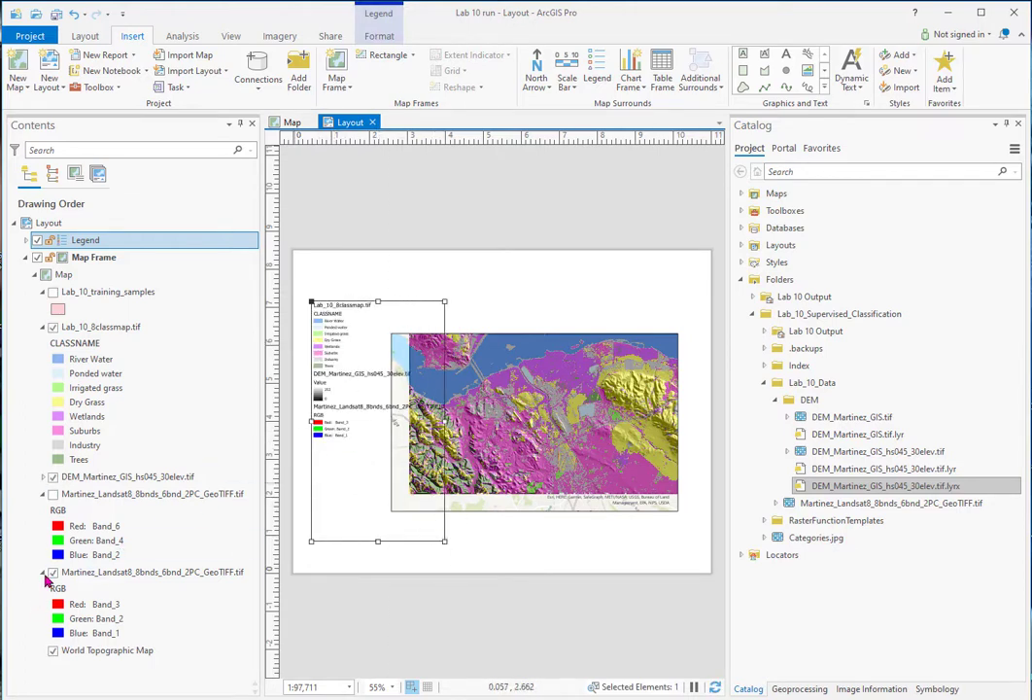
Hide the Band 3-2-1 Martinez Landsat layer and the World Topographic Map, keeping the hillshade visible
{"action": "left_click", "coordinate": [52, 571]}
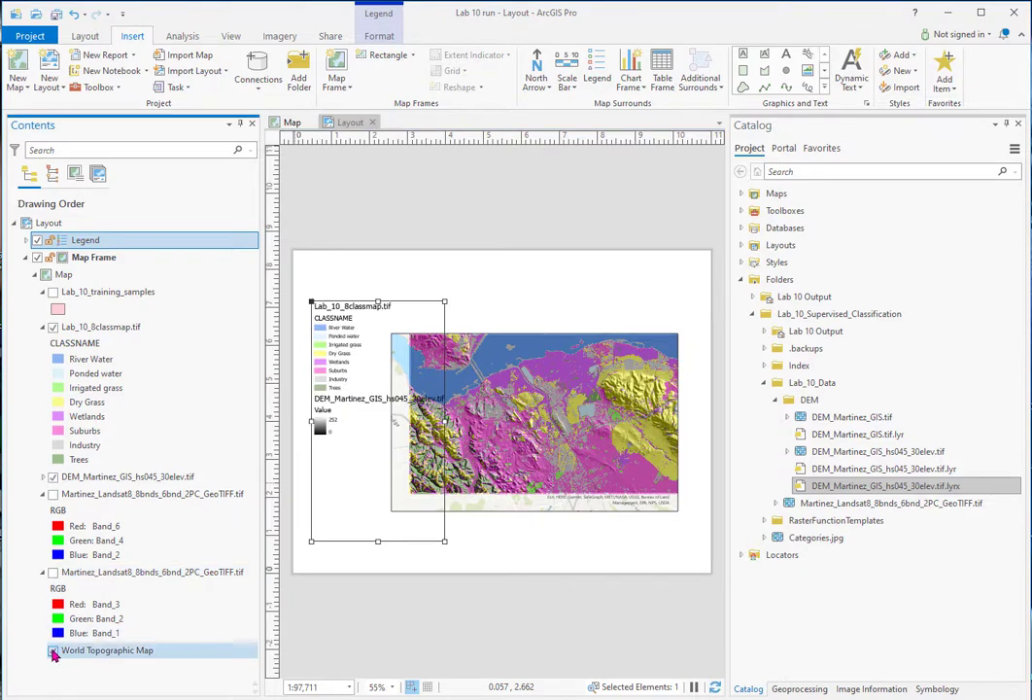
{"action": "left_click", "coordinate": [53, 650]}
{"action": "left_click", "coordinate": [54, 477]}
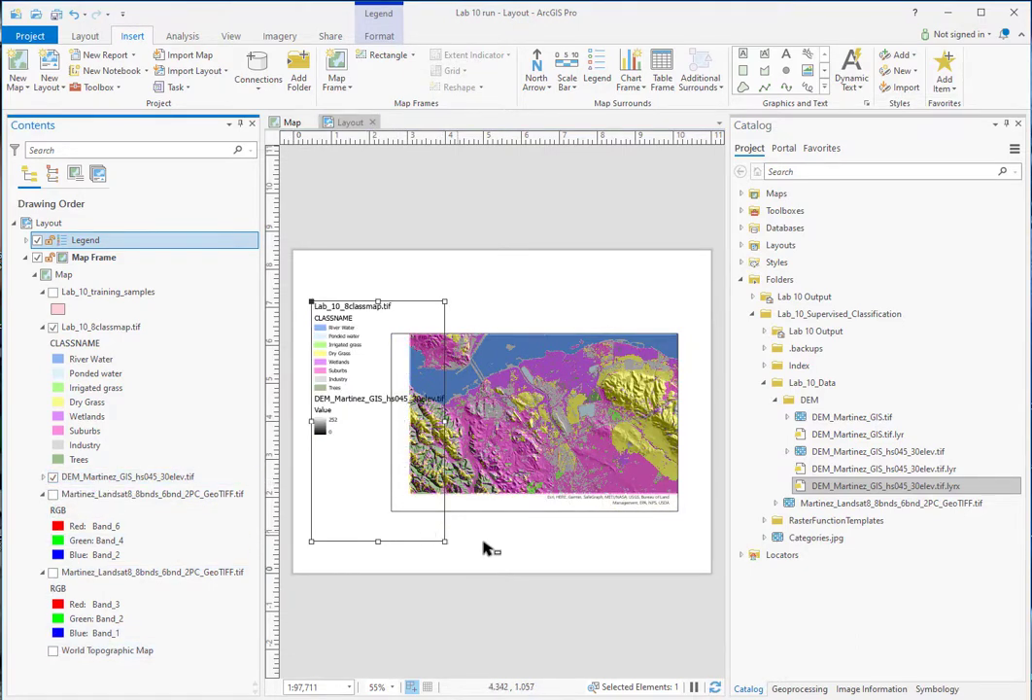
Make the legend shorter and wider, move it to the lower-left corner of the page, and deselect it
{"action": "left_click_drag", "start_coordinate": [445, 541], "coordinate": [482, 450]}
{"action": "left_click_drag", "start_coordinate": [421, 311], "coordinate": [406, 423]}
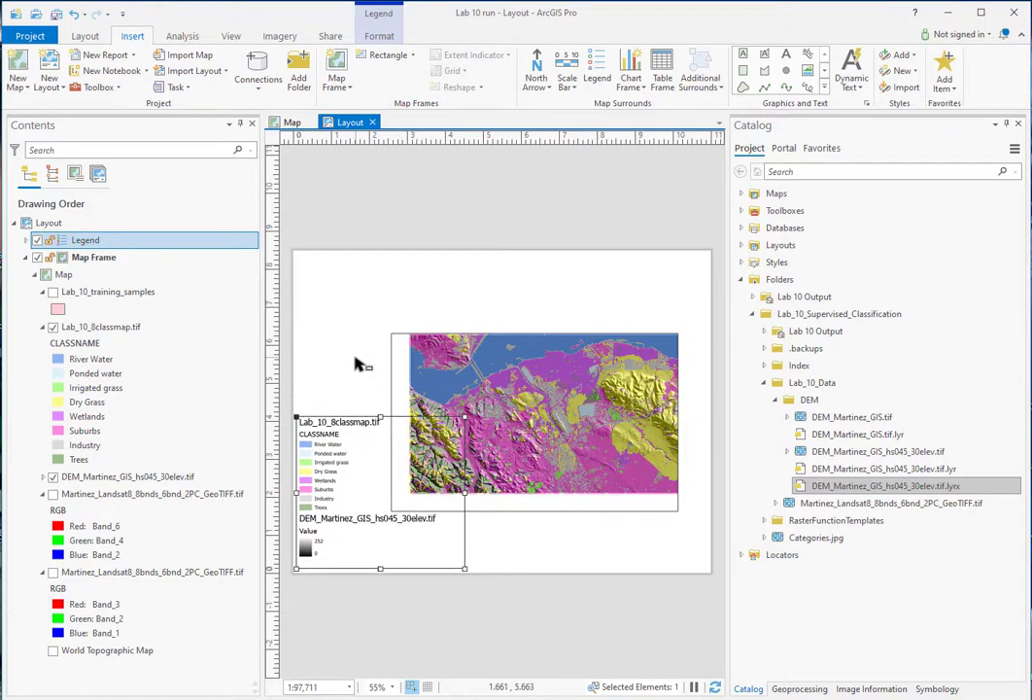
{"action": "left_click", "coordinate": [355, 364]}
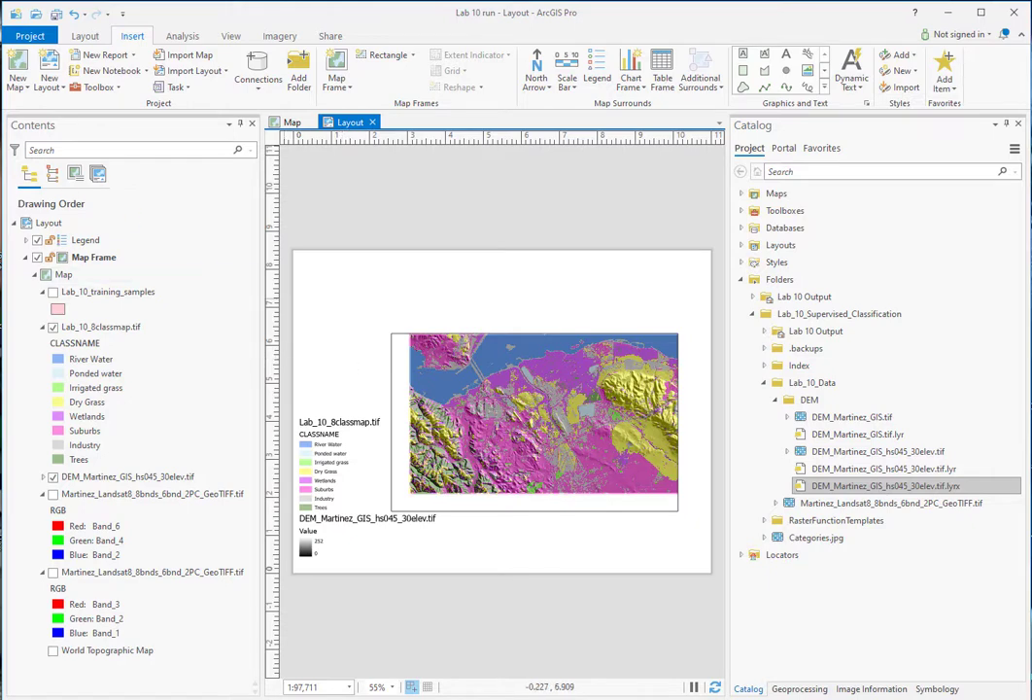
Close the Landsat layer's properties and define a Float field named Area_SqKm for the Lab_10_8classmap.tif table
{"action": "key", "text": "alt+Tab"}
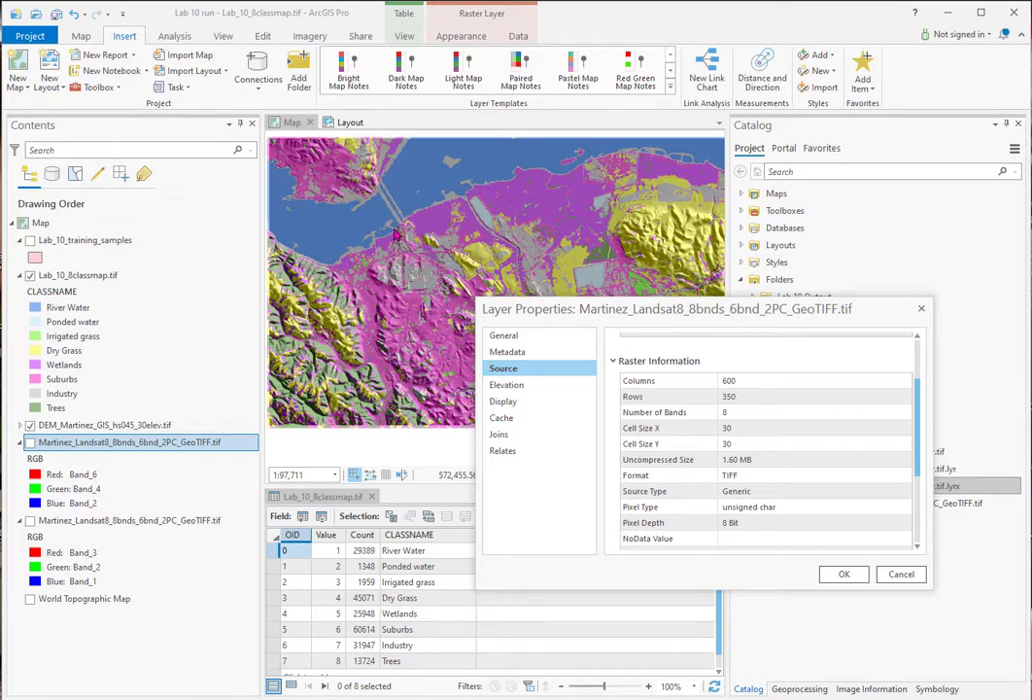
{"action": "left_click", "coordinate": [843, 573]}
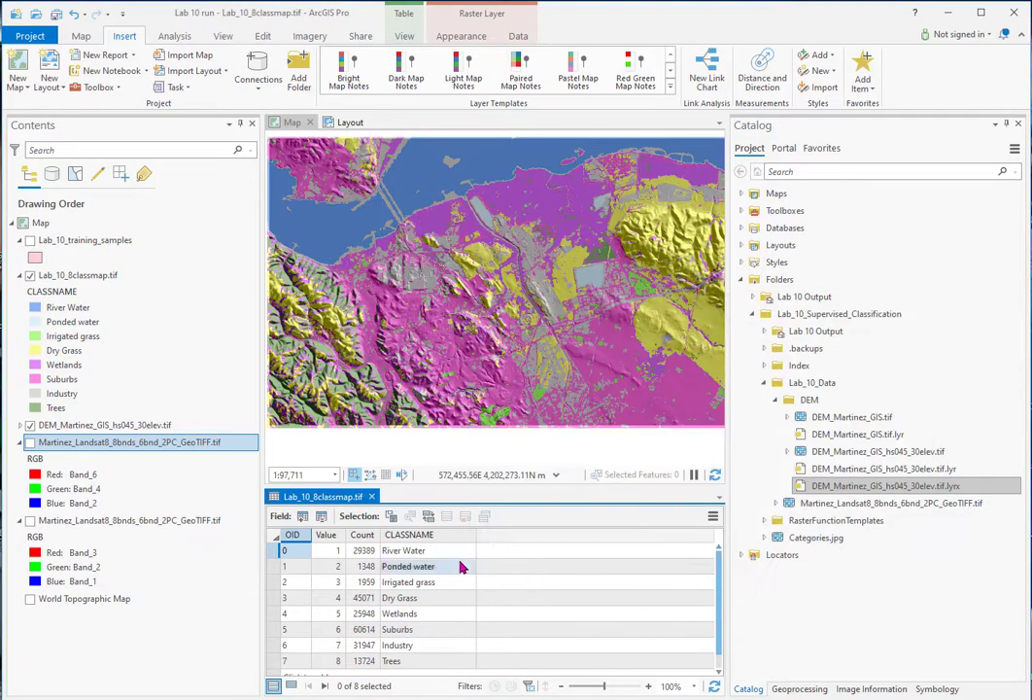
{"action": "left_click", "coordinate": [302, 517]}
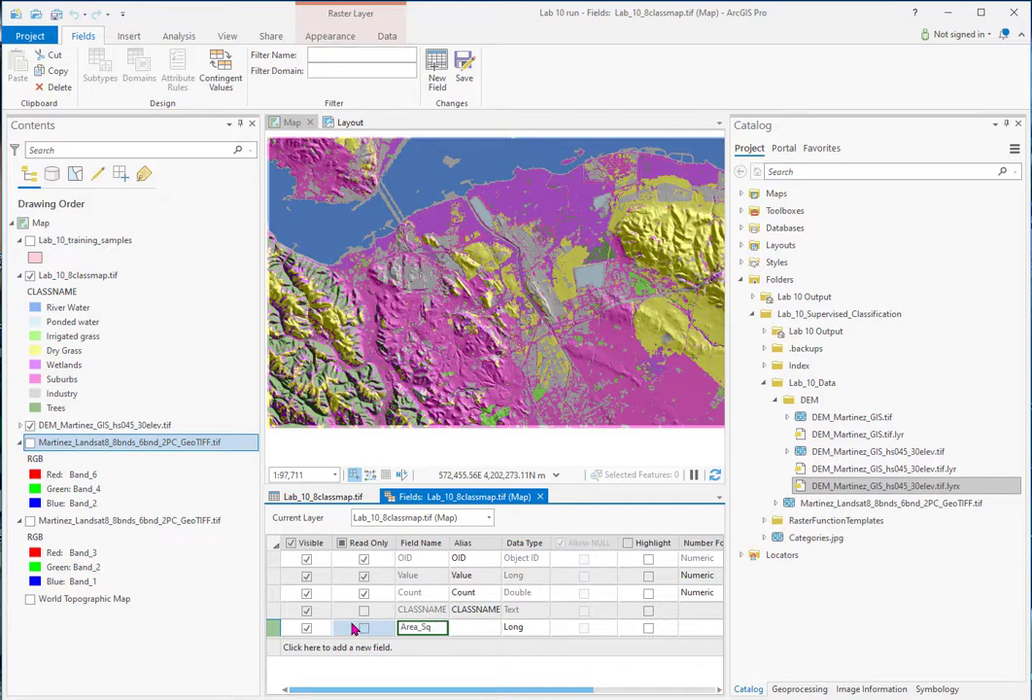
{"action": "left_click", "coordinate": [518, 631]}
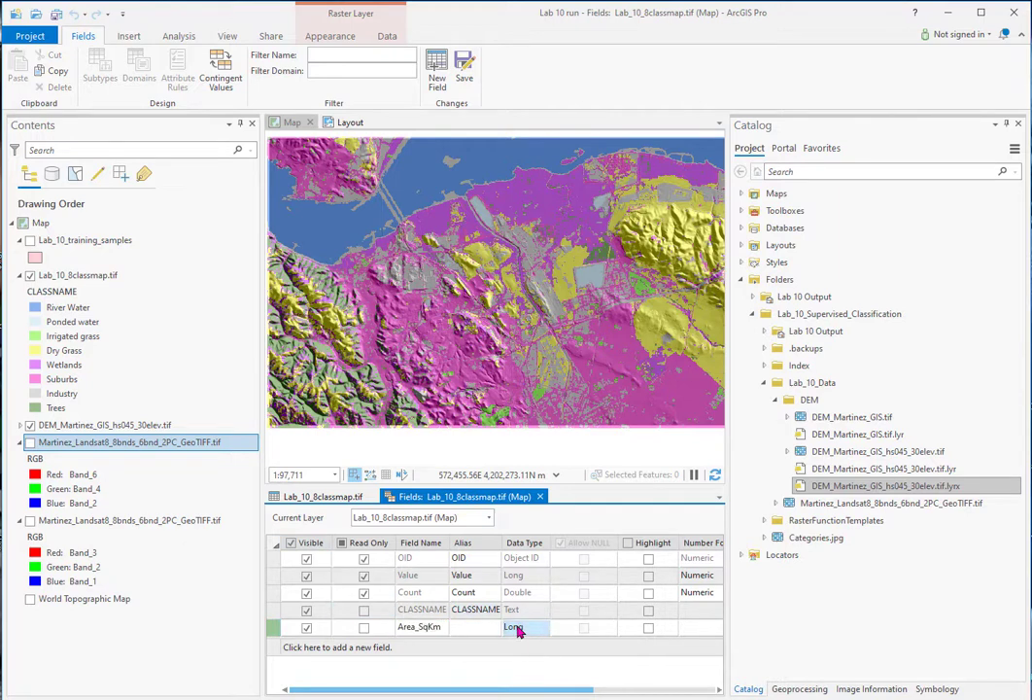
{"action": "left_click", "coordinate": [524, 671]}
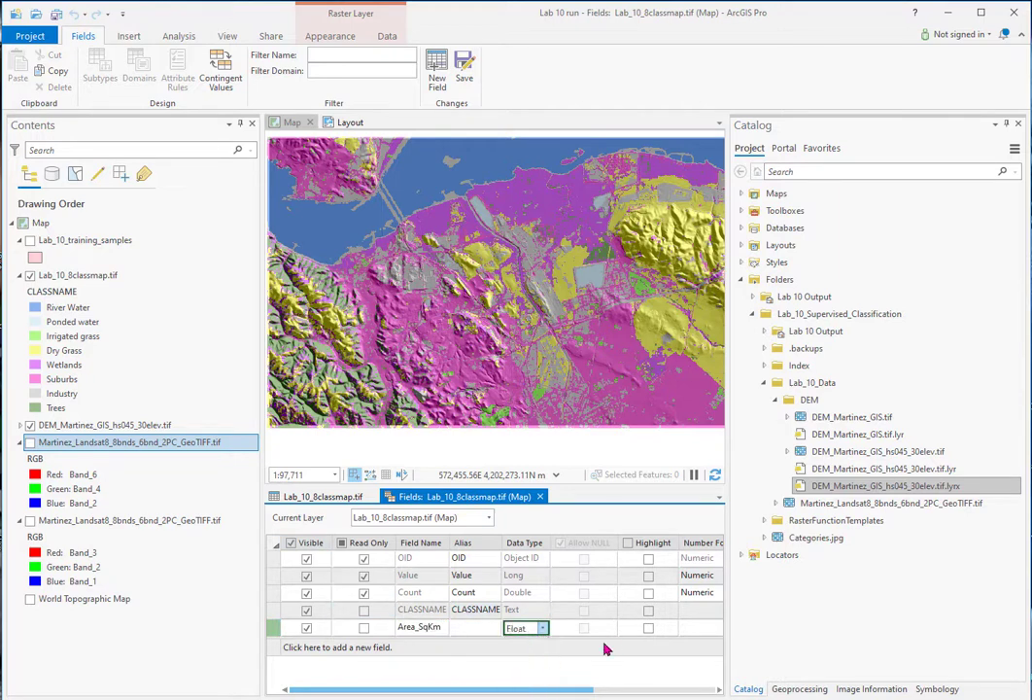
Give the Area_SqKm field a Numeric number format with fewer decimal places
{"action": "left_click", "coordinate": [704, 627]}
{"action": "left_click", "coordinate": [714, 630]}
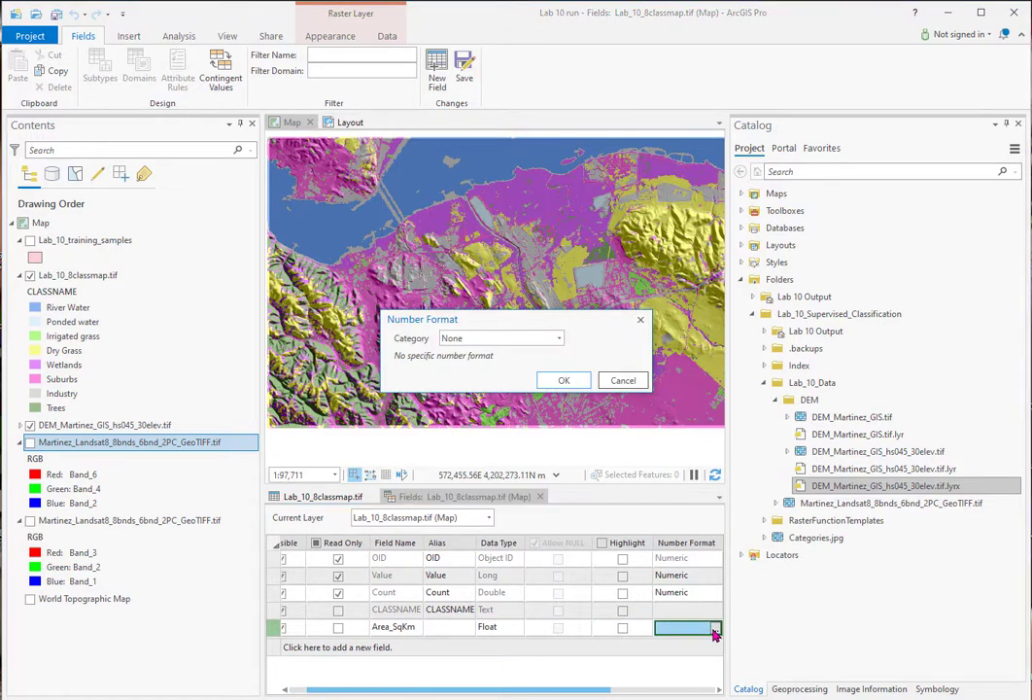
{"action": "left_click", "coordinate": [557, 338]}
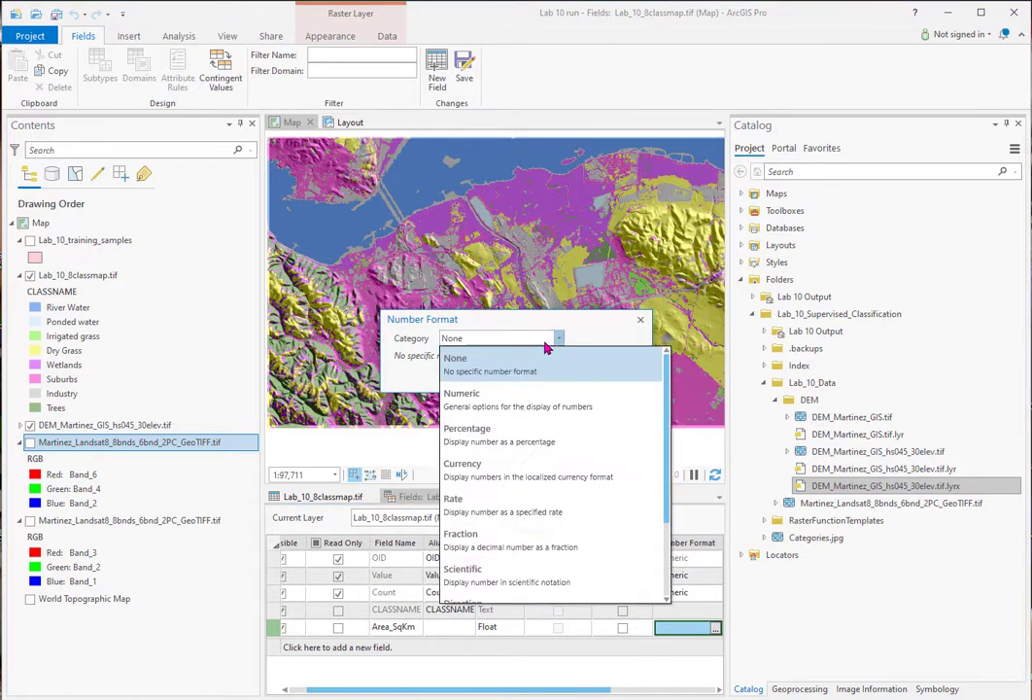
{"action": "left_click", "coordinate": [490, 400]}
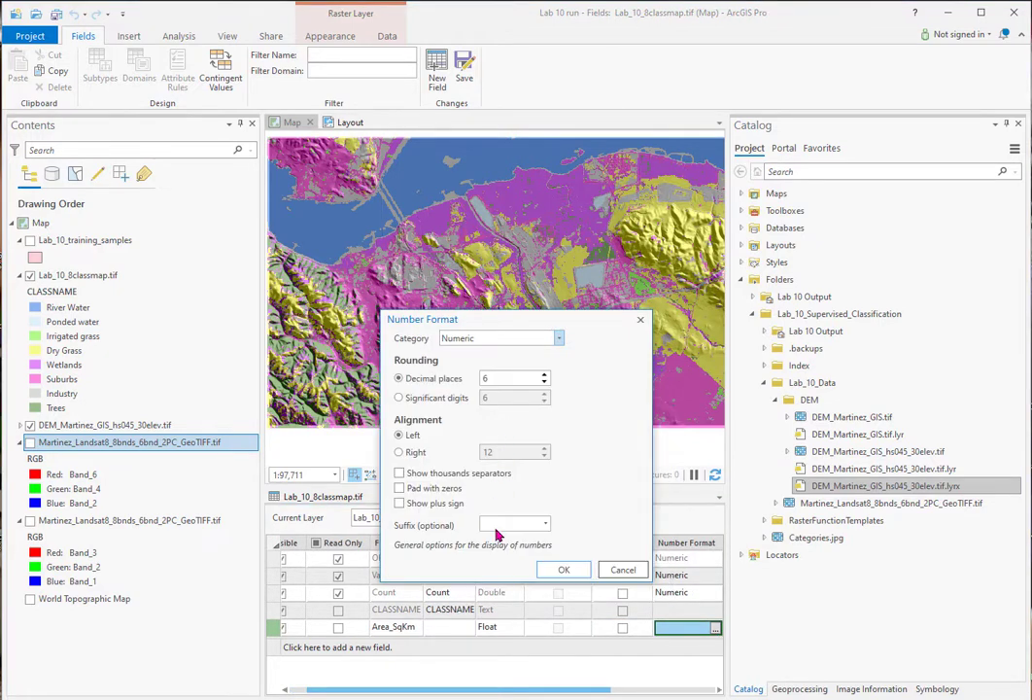
{"action": "left_click", "coordinate": [542, 382]}
{"action": "left_click", "coordinate": [564, 569]}
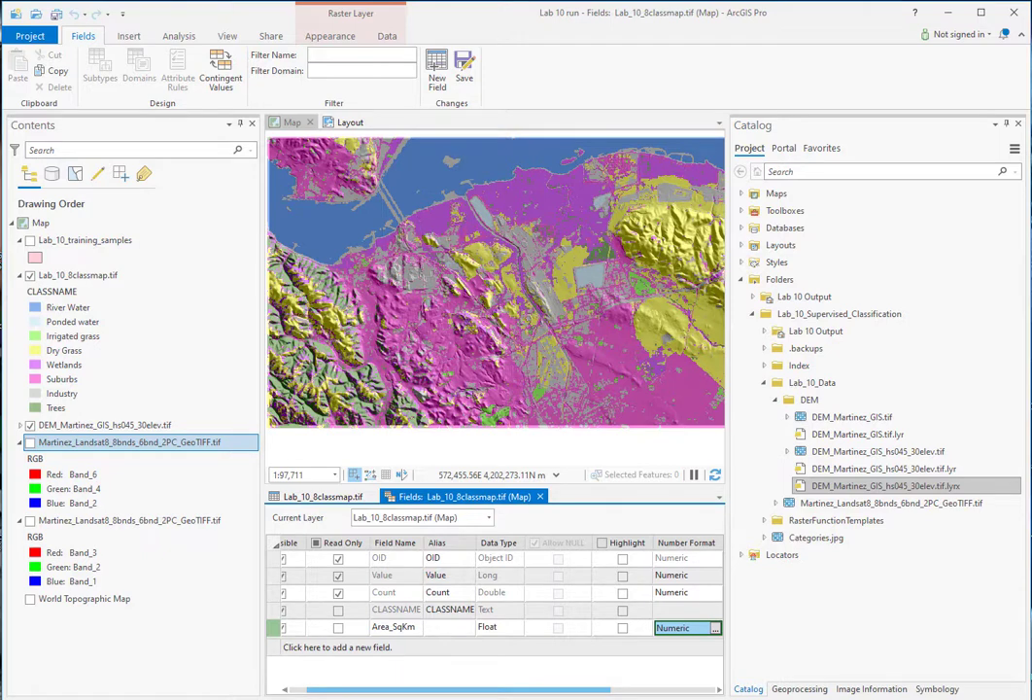
Try twice to save the new area field to the Lab_10_8classmap.tif table
{"action": "left_click", "coordinate": [465, 64]}
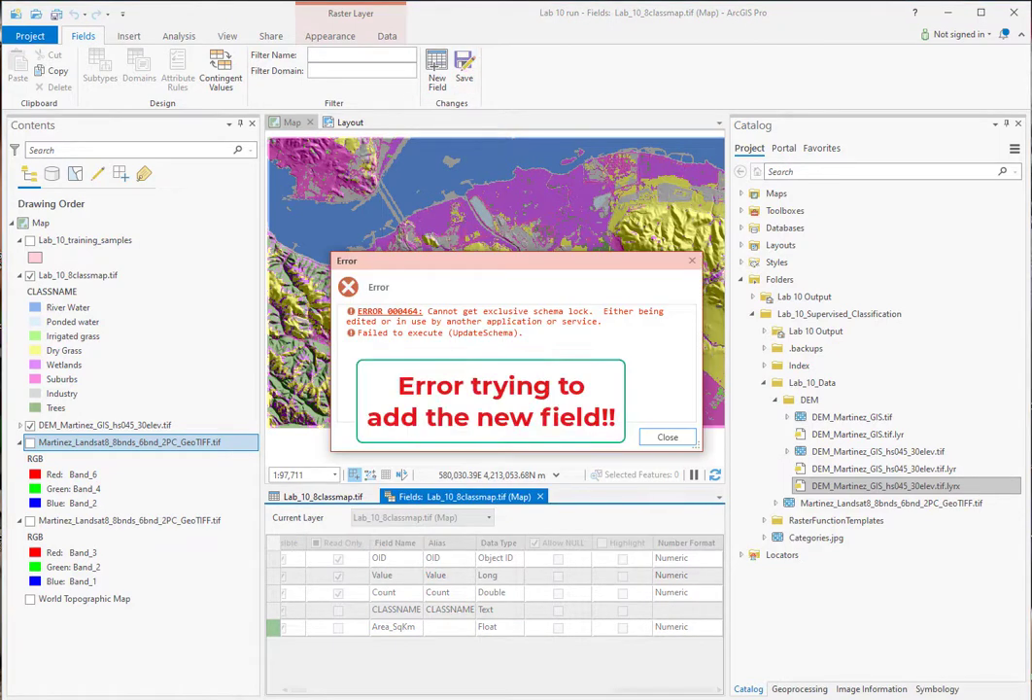
{"action": "left_click", "coordinate": [667, 438]}
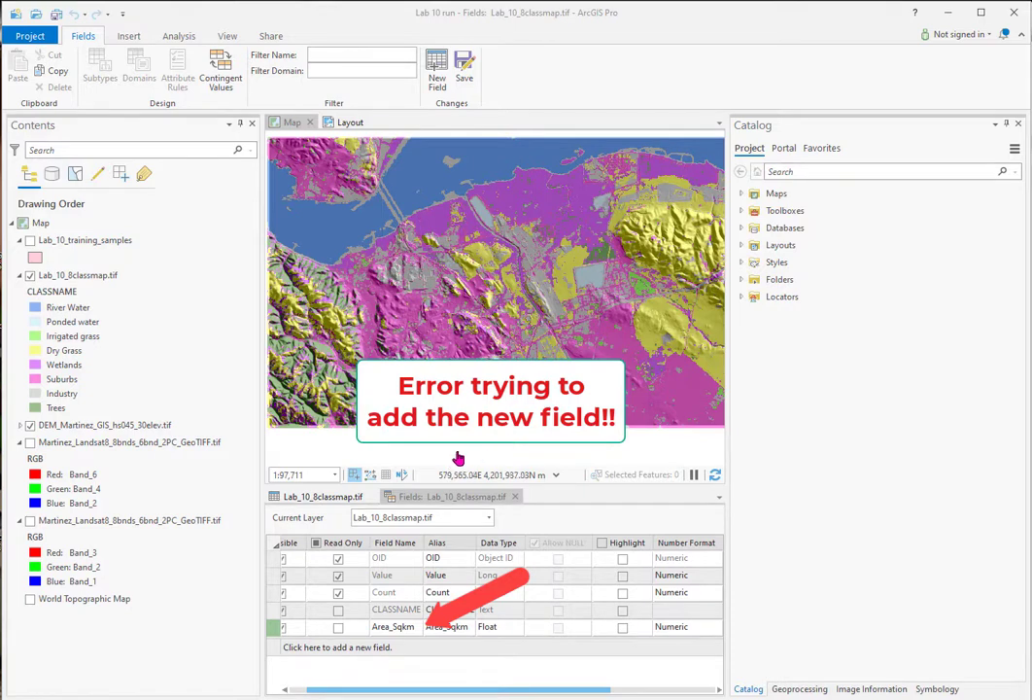
{"action": "left_click", "coordinate": [465, 66]}
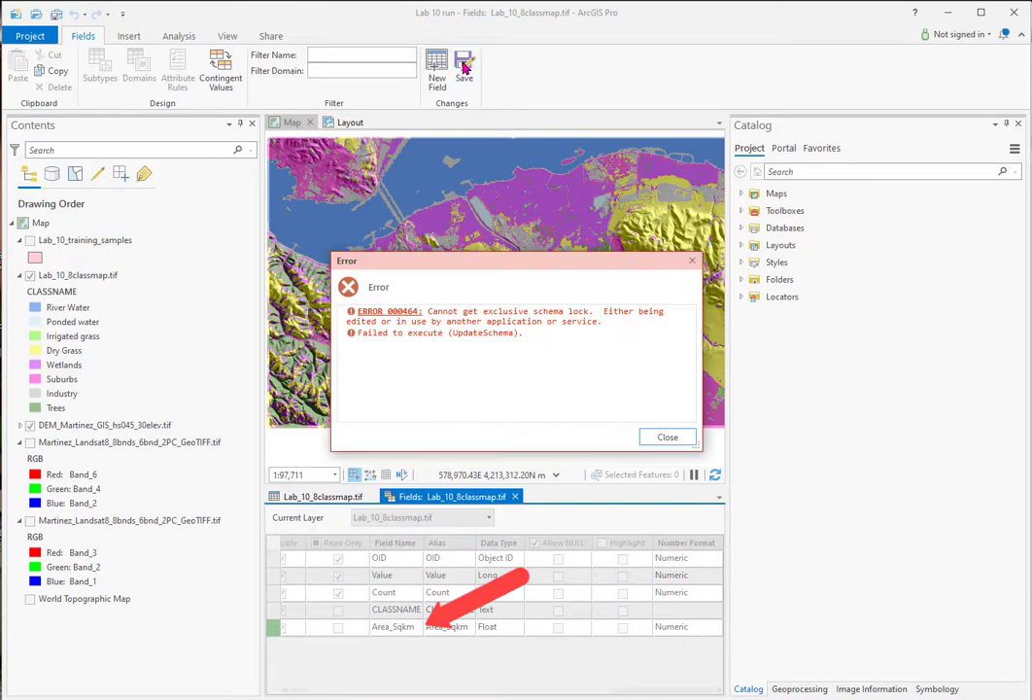
{"action": "left_click", "coordinate": [668, 438]}
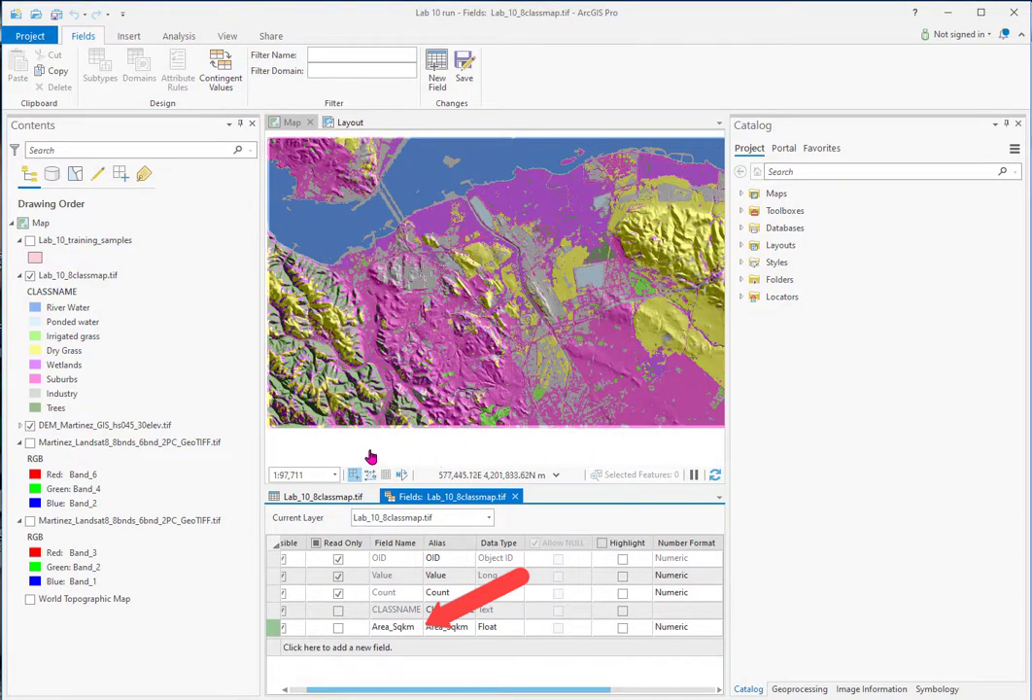
Close ArcGIS Pro without saving the project, switch to ArcMap and open the Lab_10_8classmap.tif attribute table
{"action": "left_click", "coordinate": [1014, 11]}
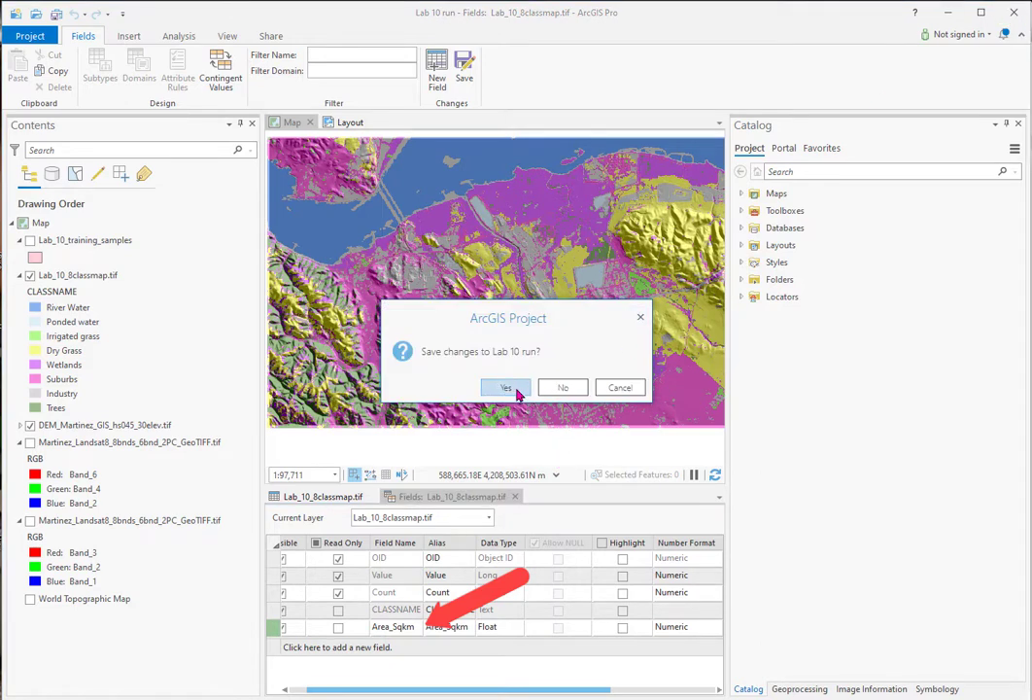
{"action": "left_click", "coordinate": [573, 388]}
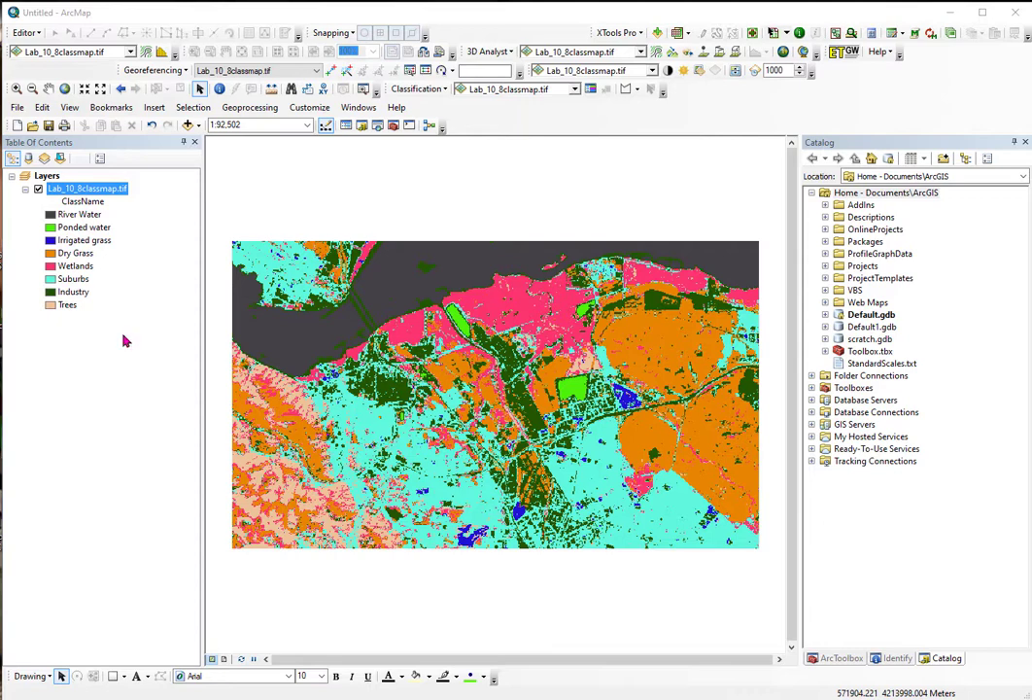
{"action": "right_click", "coordinate": [98, 195]}
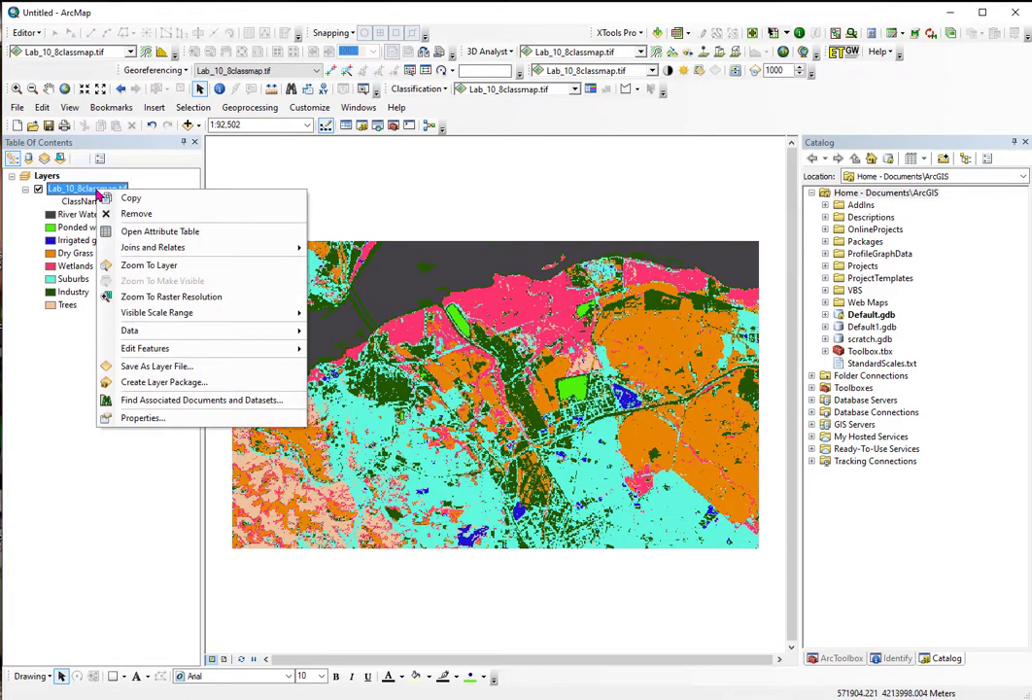
{"action": "left_click", "coordinate": [163, 231]}
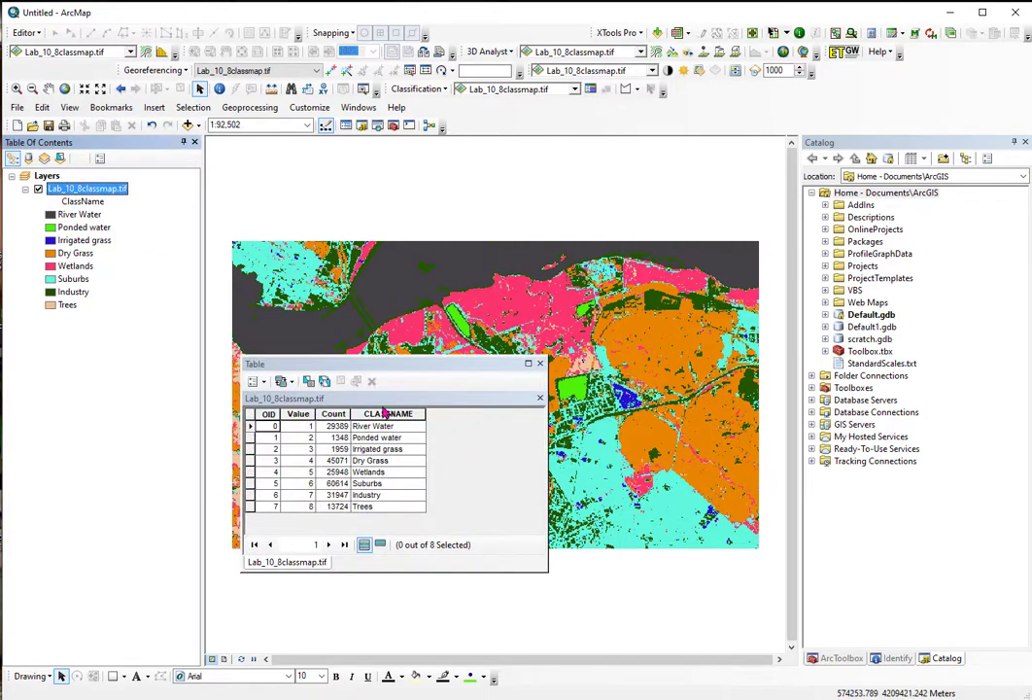
Add a Float field named Area_SqKm to the Lab_10_8classmap.tif attribute table
{"action": "left_click", "coordinate": [256, 381]}
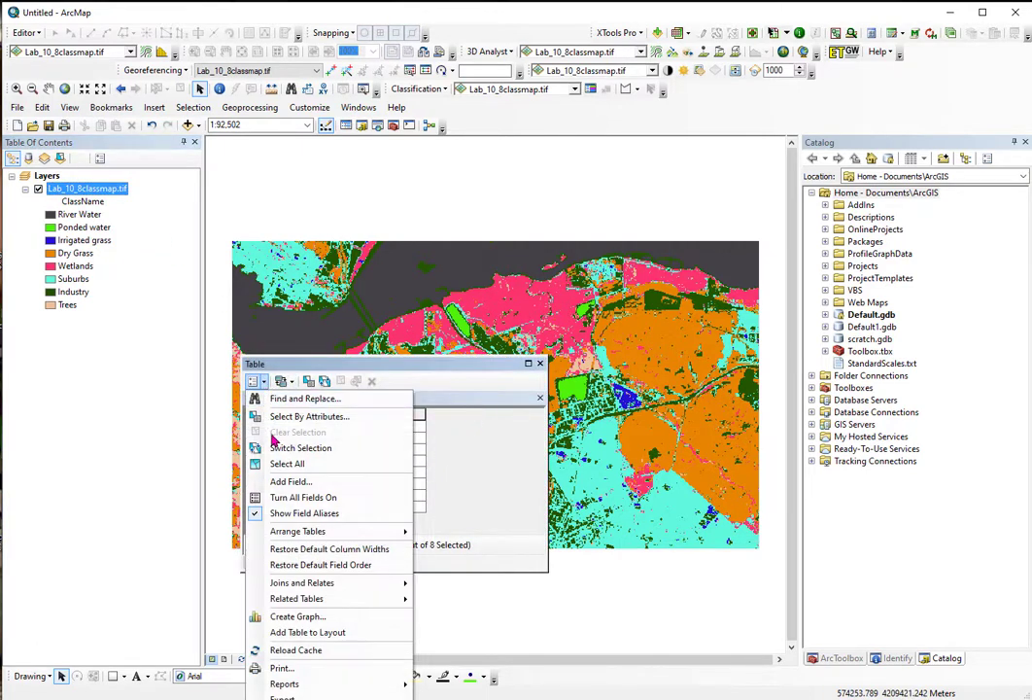
{"action": "left_click", "coordinate": [290, 482]}
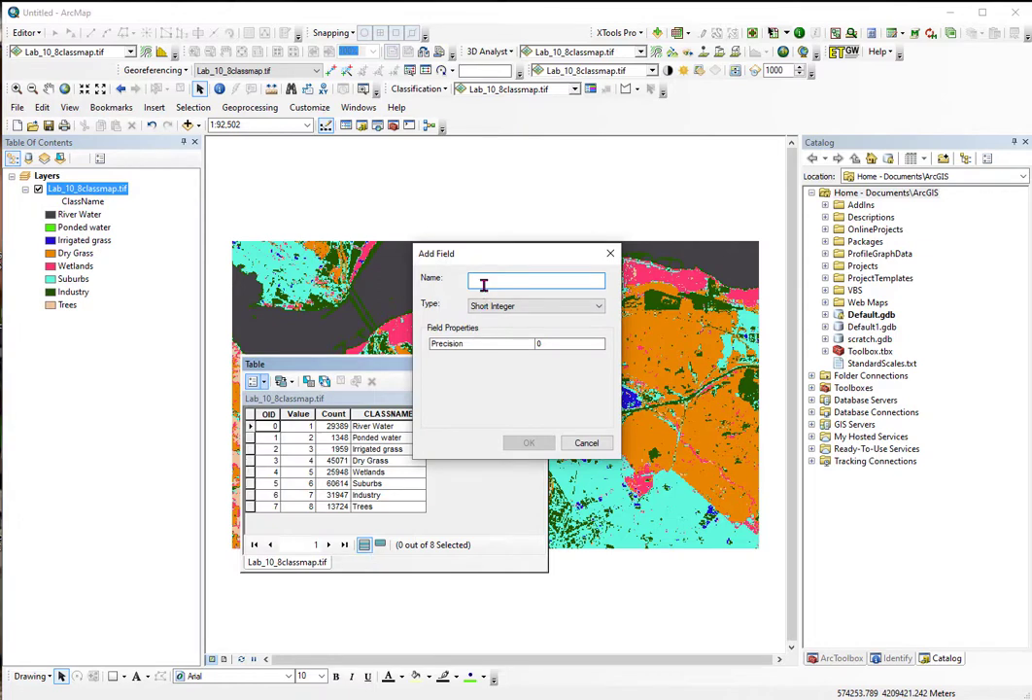
{"action": "type", "text": "Area_SqKm"}
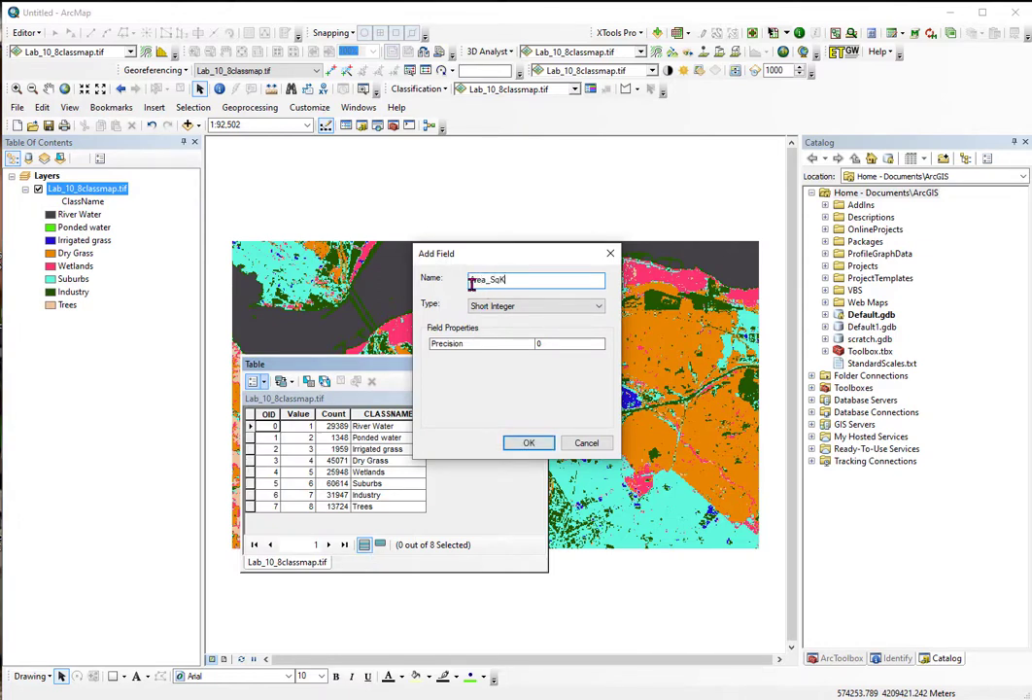
{"action": "left_click", "coordinate": [597, 305]}
{"action": "left_click", "coordinate": [496, 338]}
{"action": "left_click", "coordinate": [540, 345]}
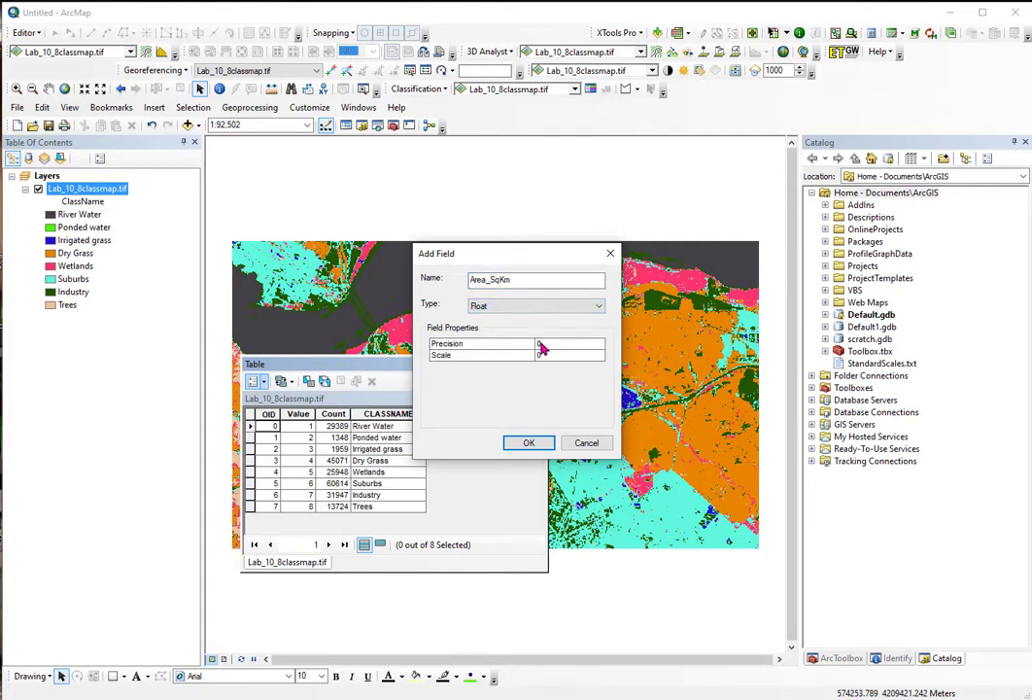
{"action": "double_click", "coordinate": [539, 344]}
{"action": "left_click", "coordinate": [526, 442]}
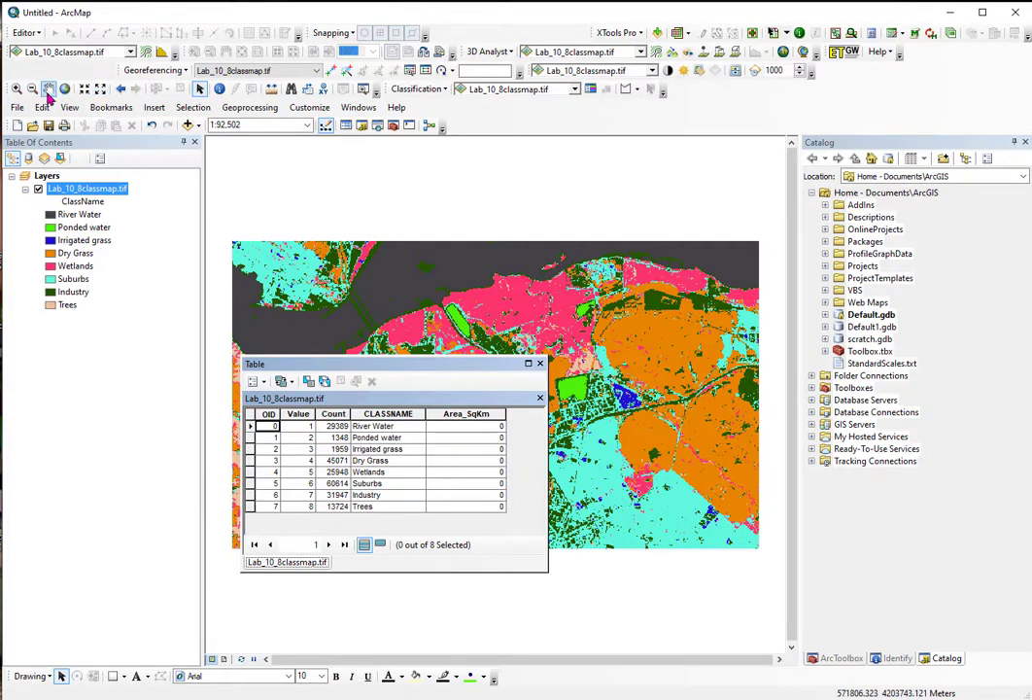
Start an edit session and open the Field Calculator for the Area_SqKm field, keeping the table beside it in view
{"action": "left_click", "coordinate": [36, 36]}
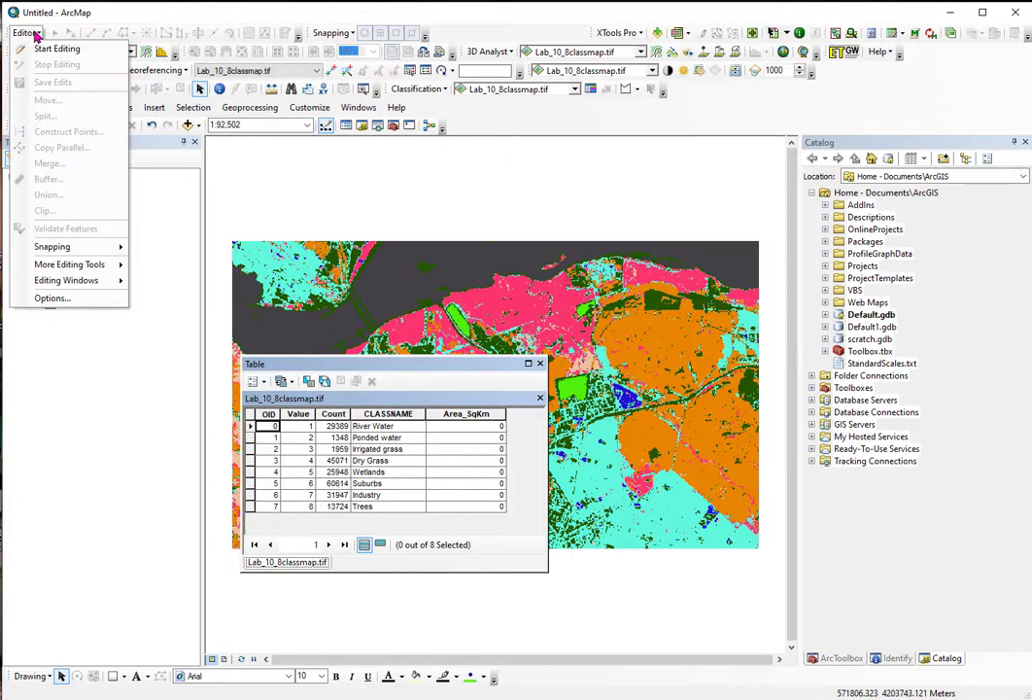
{"action": "left_click", "coordinate": [29, 46]}
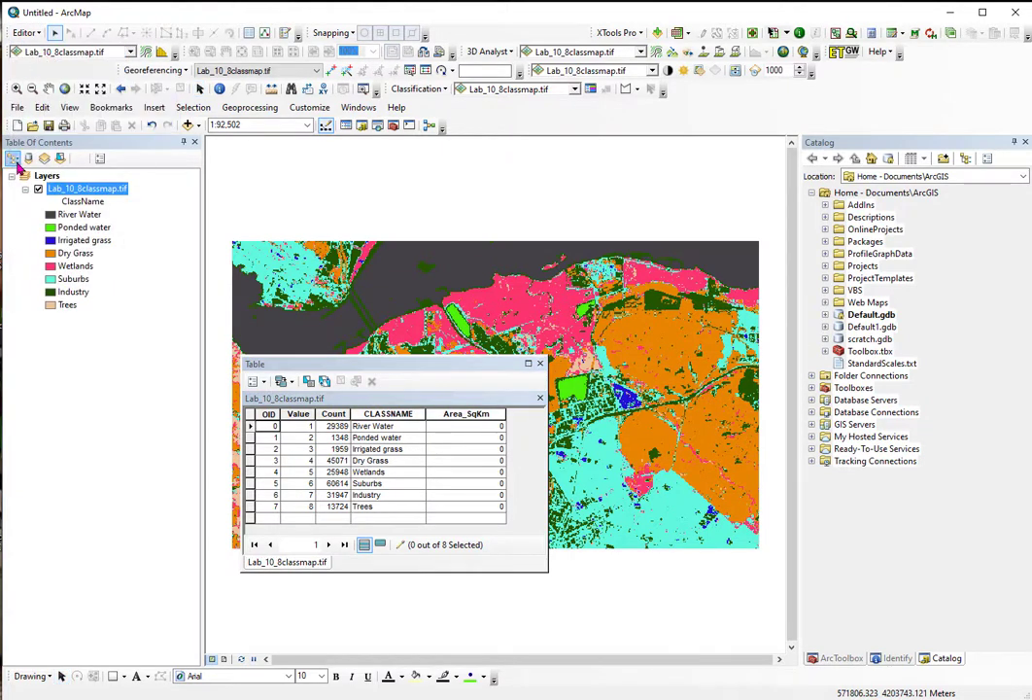
{"action": "right_click", "coordinate": [476, 416]}
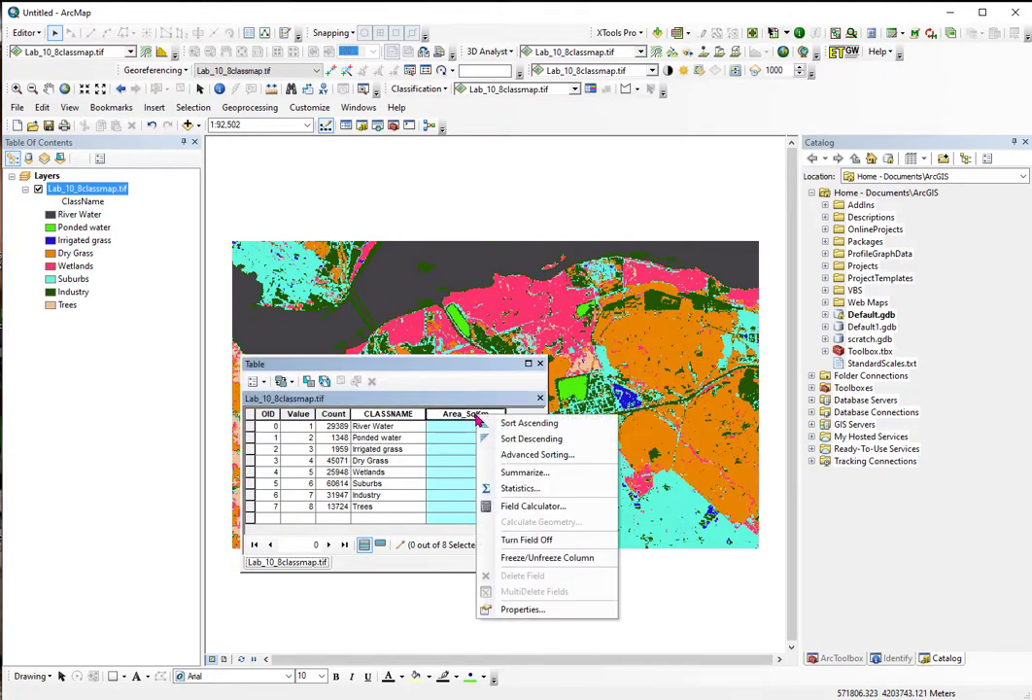
{"action": "left_click", "coordinate": [491, 506]}
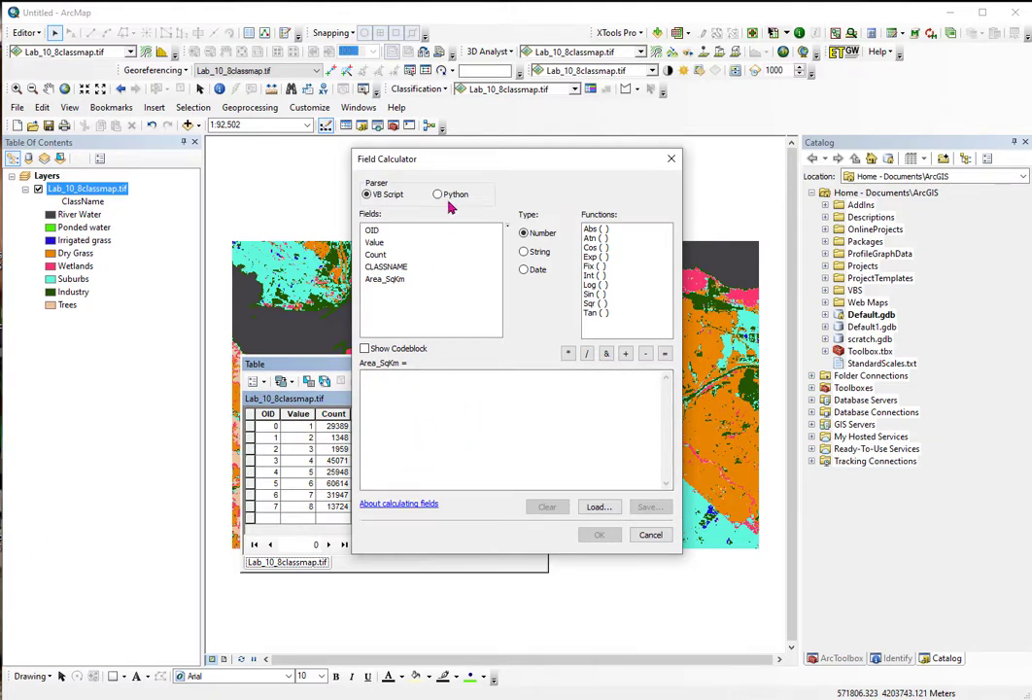
{"action": "left_click_drag", "start_coordinate": [497, 162], "coordinate": [638, 170]}
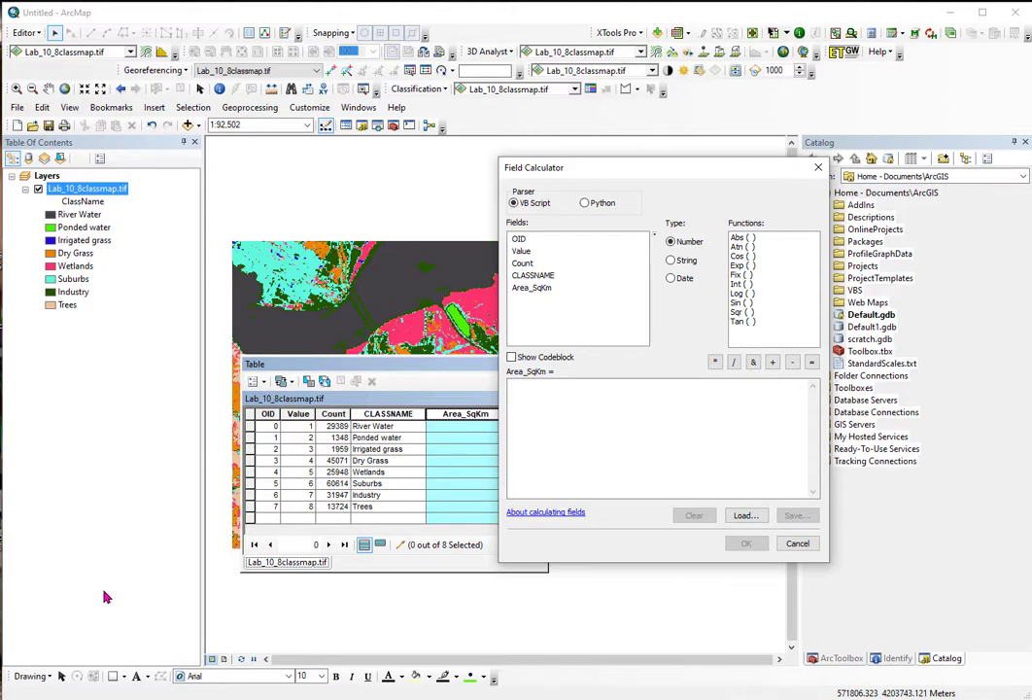
Calculate Area_SqKm for every class with the VB Script expression ([Count] *900) *.000001
{"action": "double_click", "coordinate": [522, 264]}
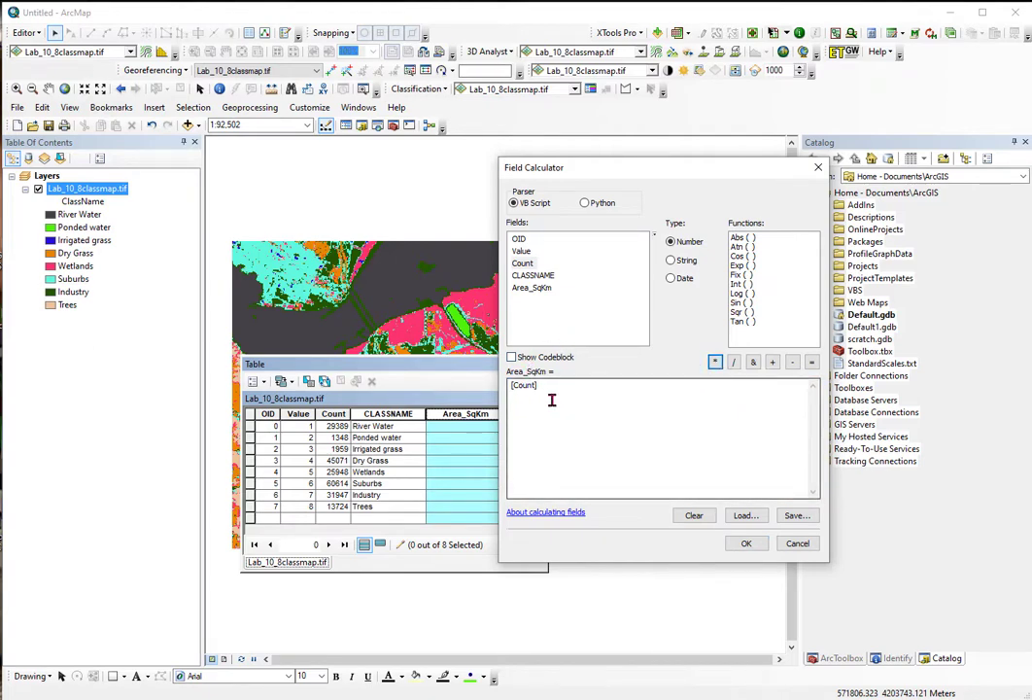
{"action": "left_click", "coordinate": [715, 364]}
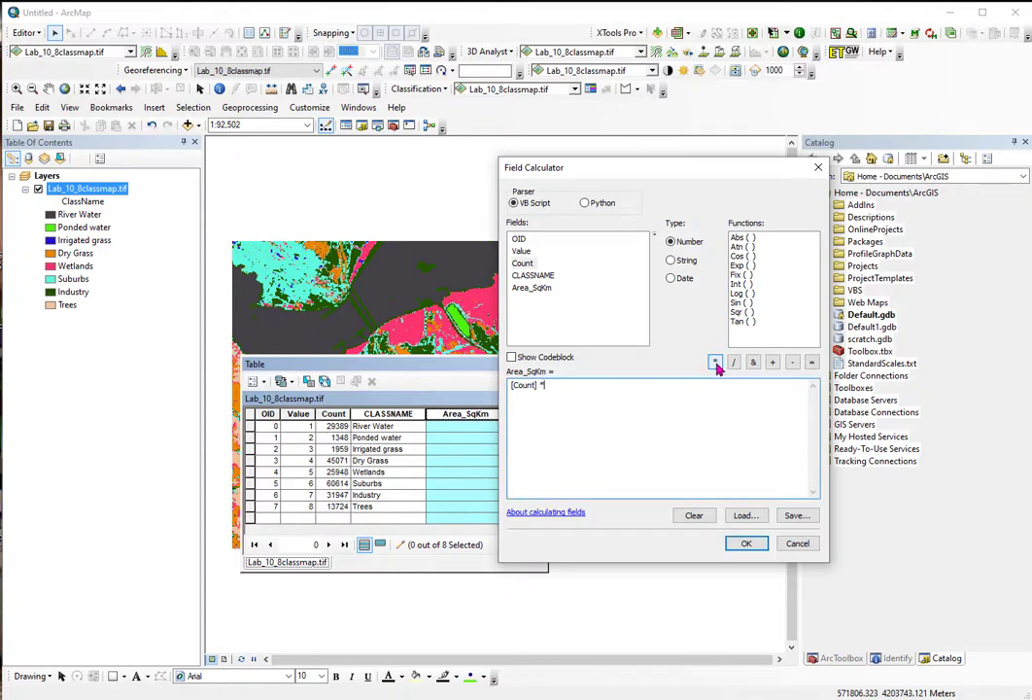
{"action": "type", "text": "900)"}
{"action": "left_click", "coordinate": [508, 385]}
{"action": "type", "text": "("}
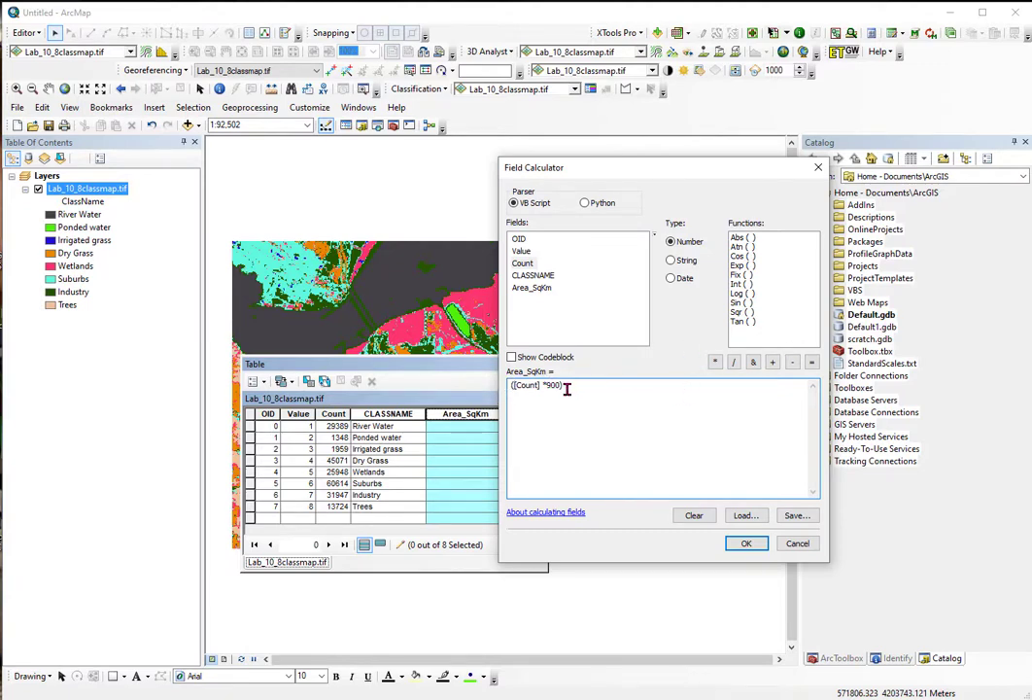
{"action": "left_click", "coordinate": [715, 361]}
{"action": "left_click", "coordinate": [746, 543]}
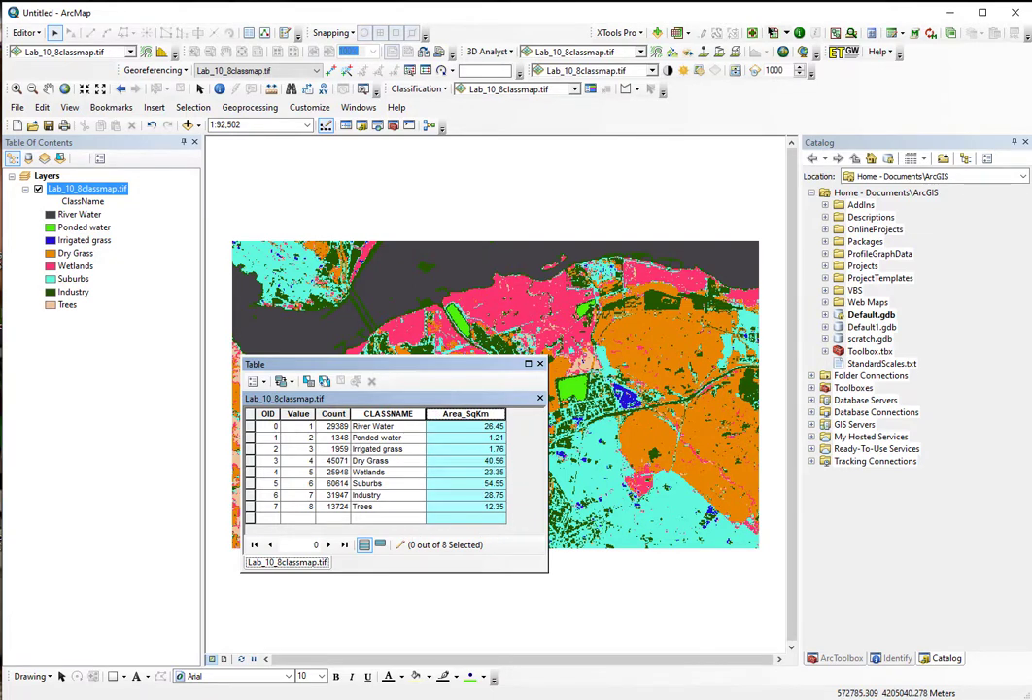
Switch to the lab manual PDF and review the Area_Sqkm attribute table and the Question 9 area equations on page 22
{"action": "key", "text": "alt+Tab"}
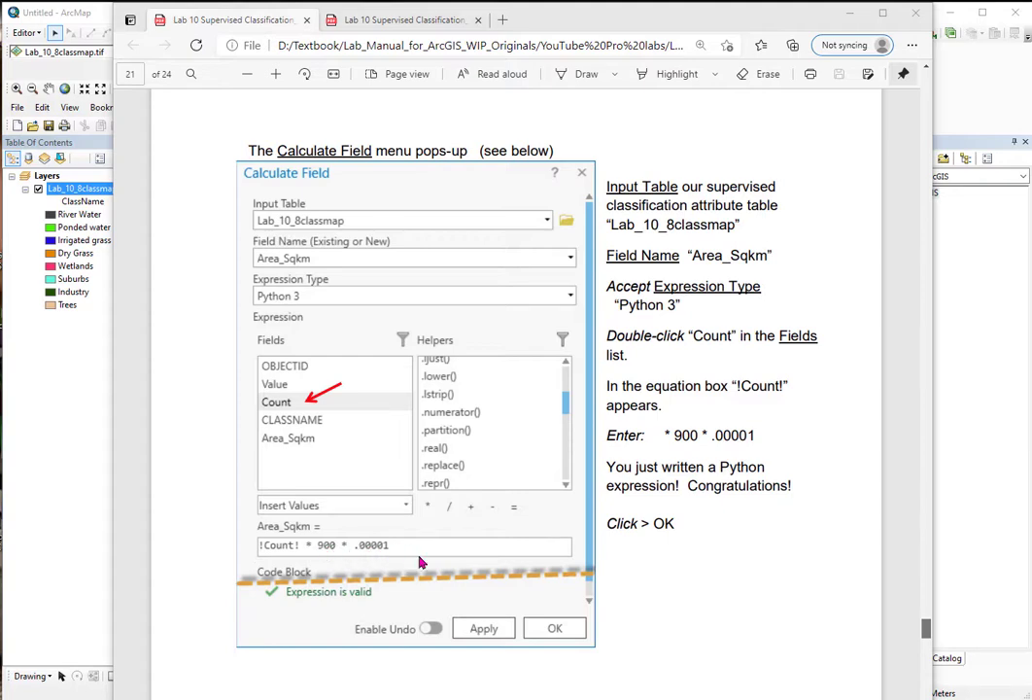
{"action": "scroll", "coordinate": [417, 612], "scroll_direction": "down", "scroll_amount": 10}
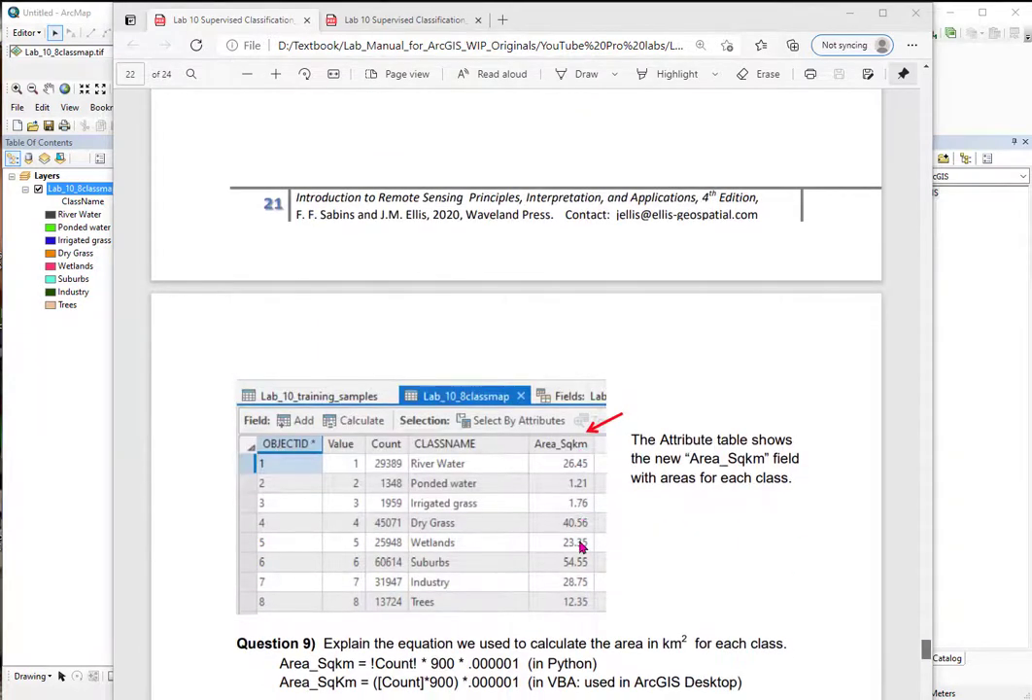
{"action": "scroll", "coordinate": [595, 605], "scroll_direction": "down", "scroll_amount": 2}
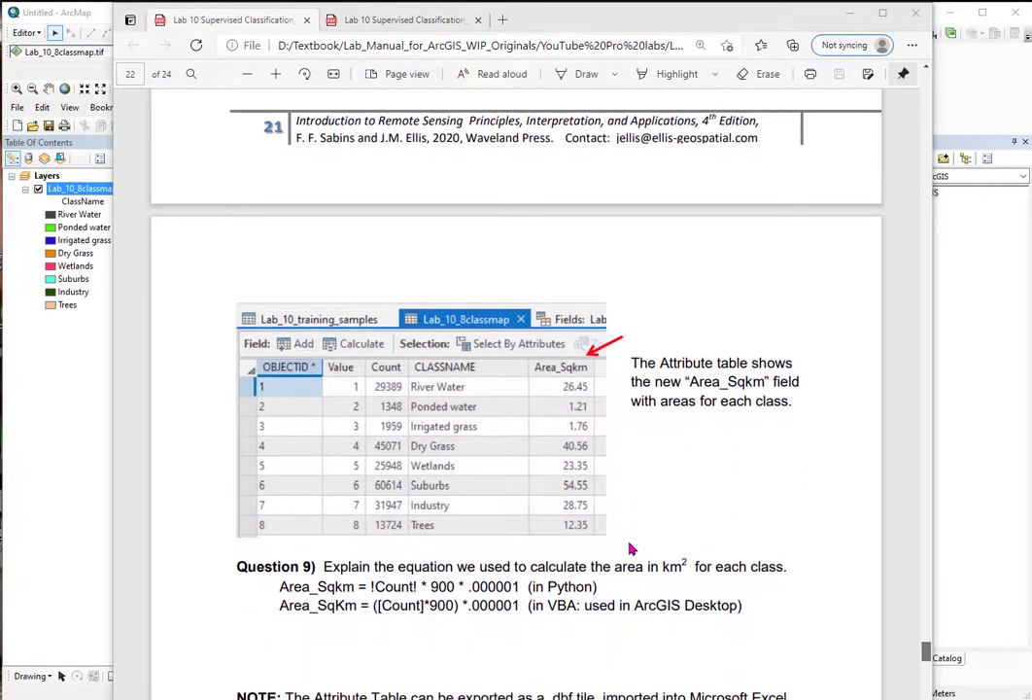